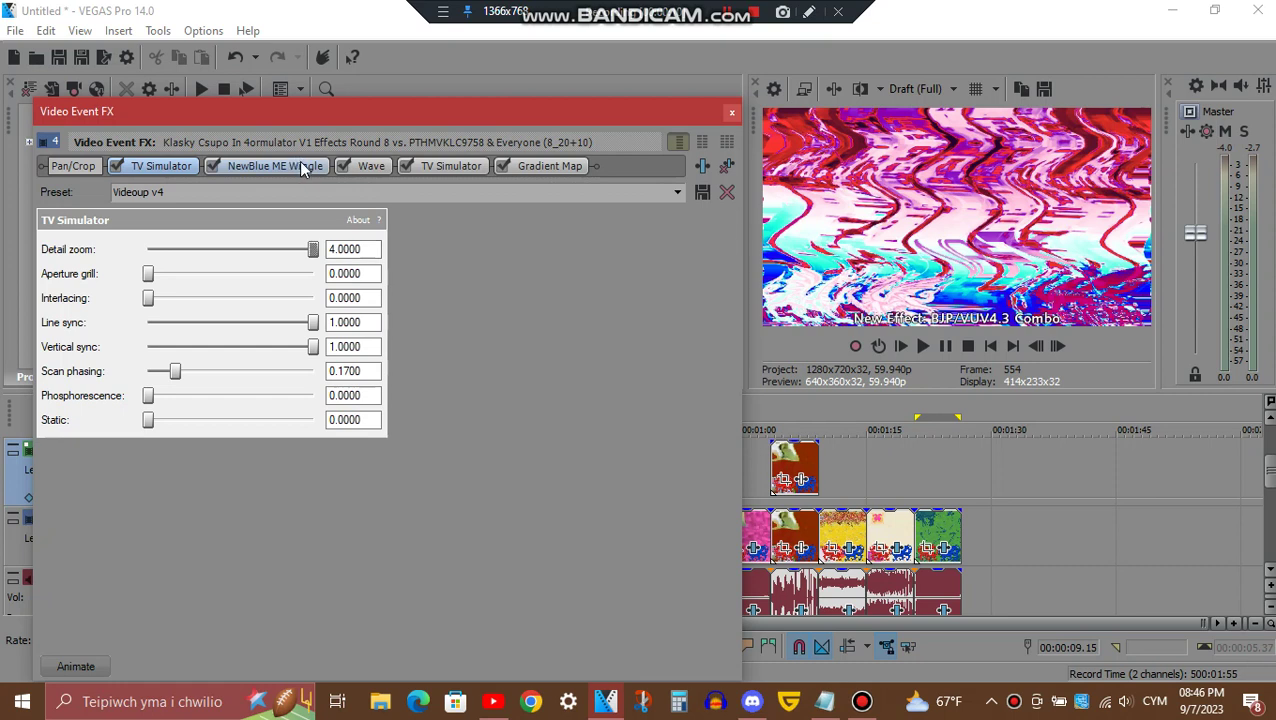
Review the NewBlue ME Wiggle, Wave and second TV Simulator settings in the second clip's video effect chain
click(299, 162)
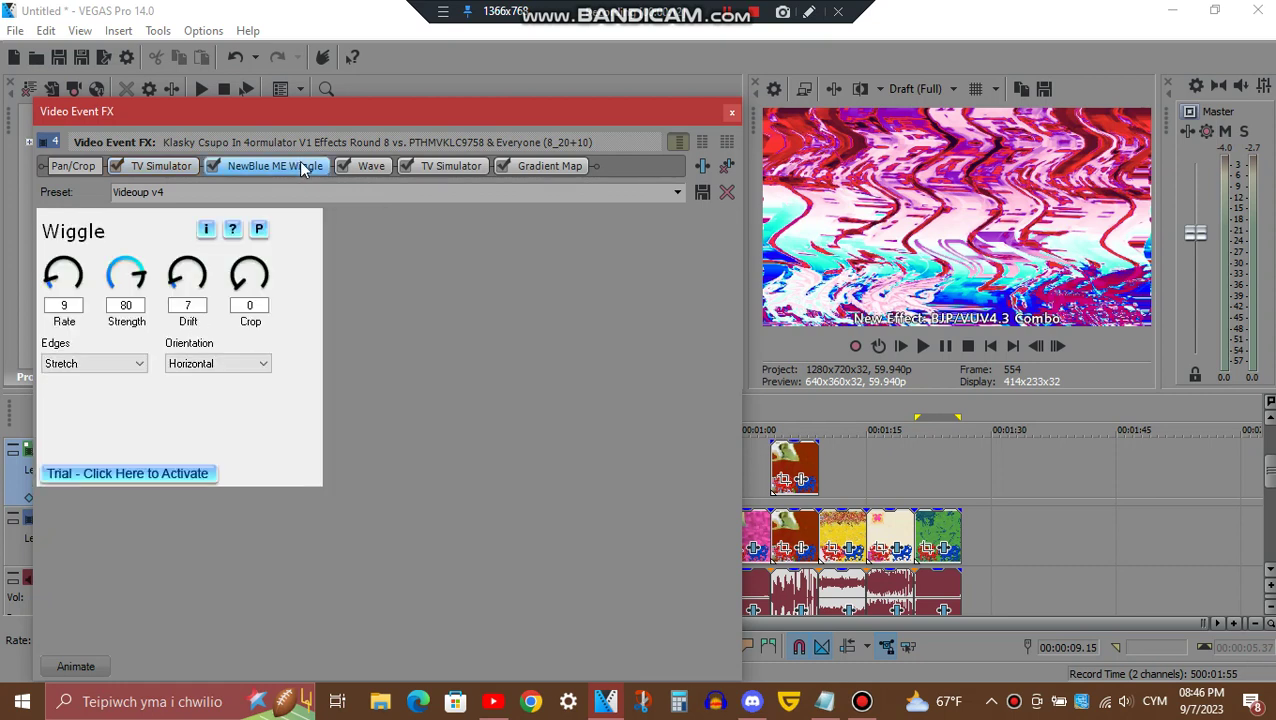
click(383, 165)
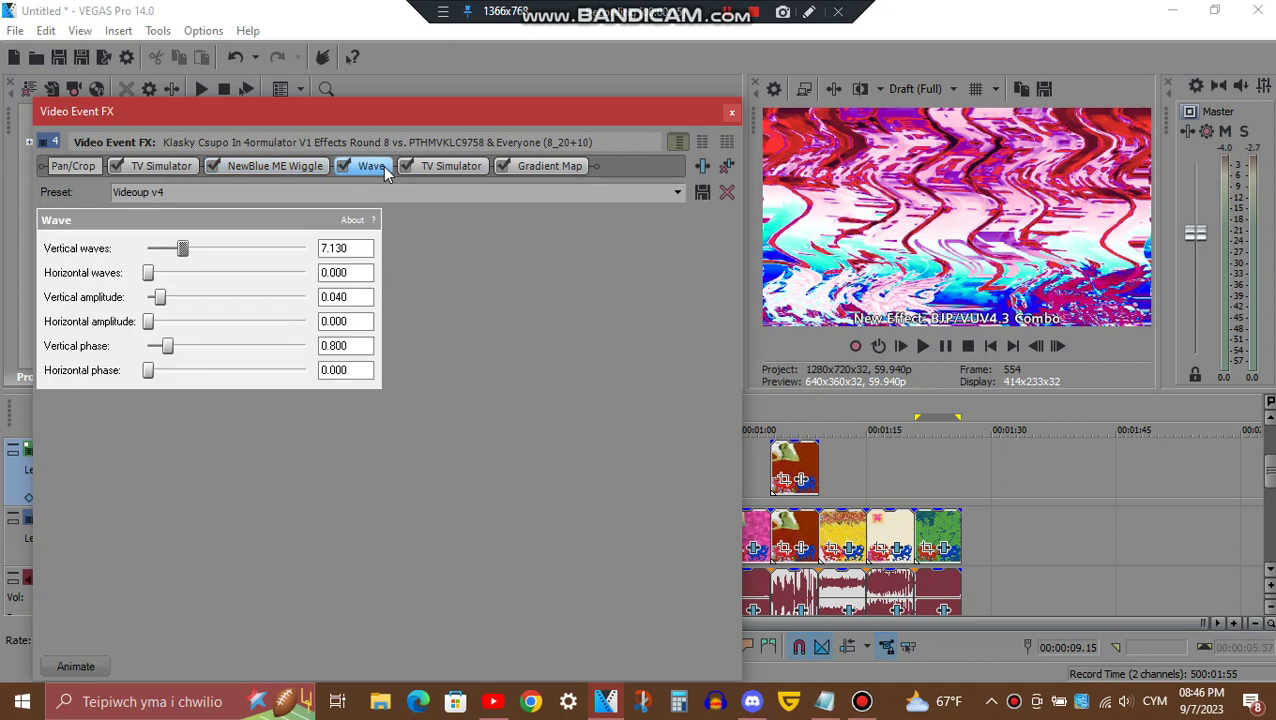
click(454, 166)
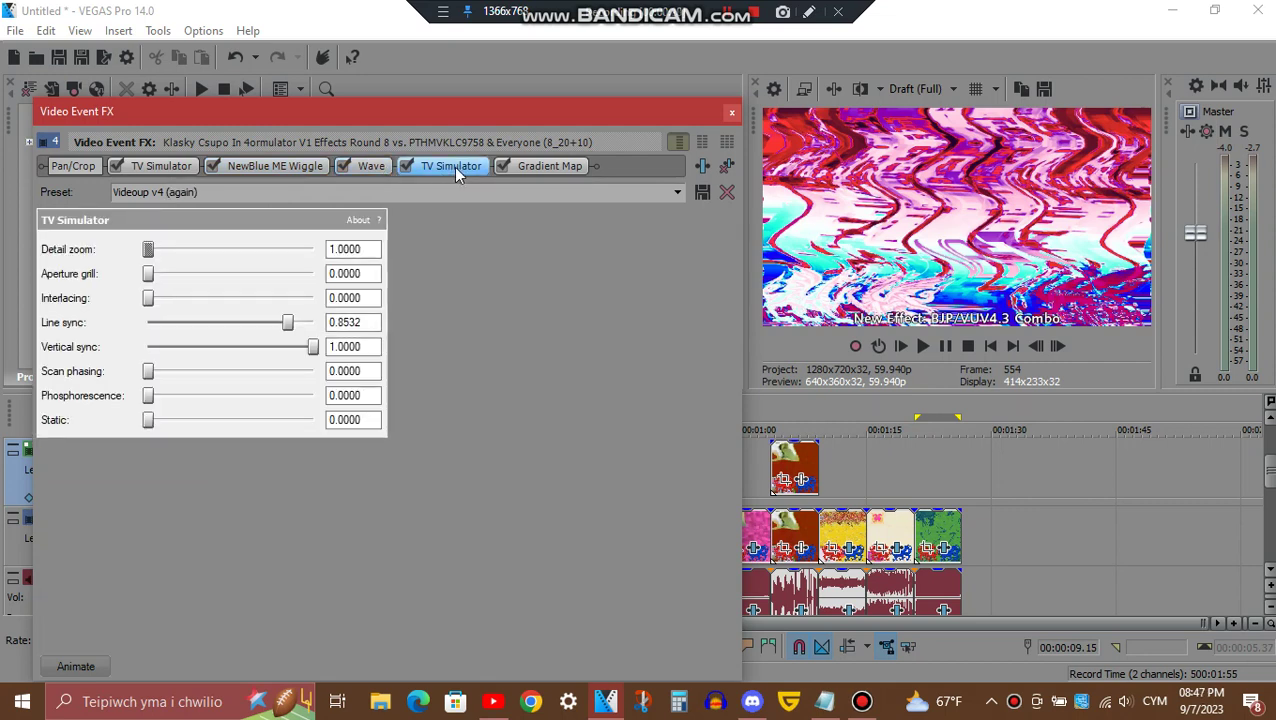
Examine the colour of every Gradient Map control point on the second clip and close its video effects
click(550, 167)
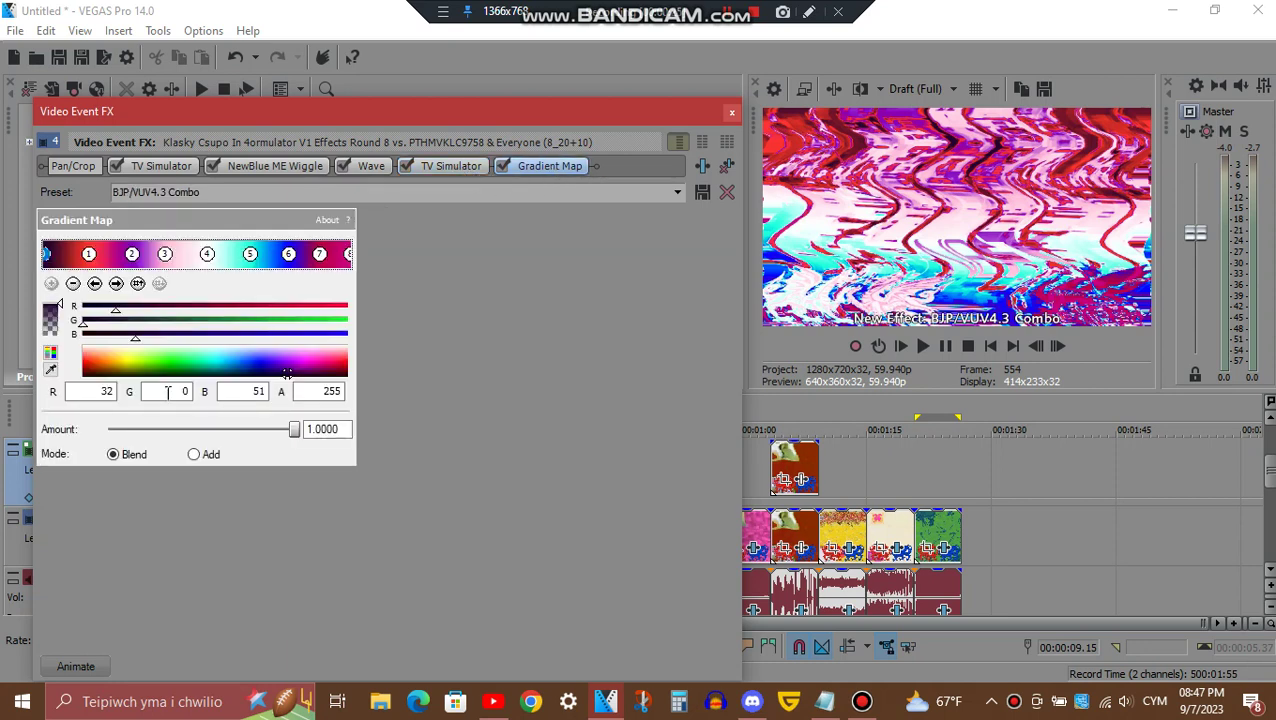
click(116, 284)
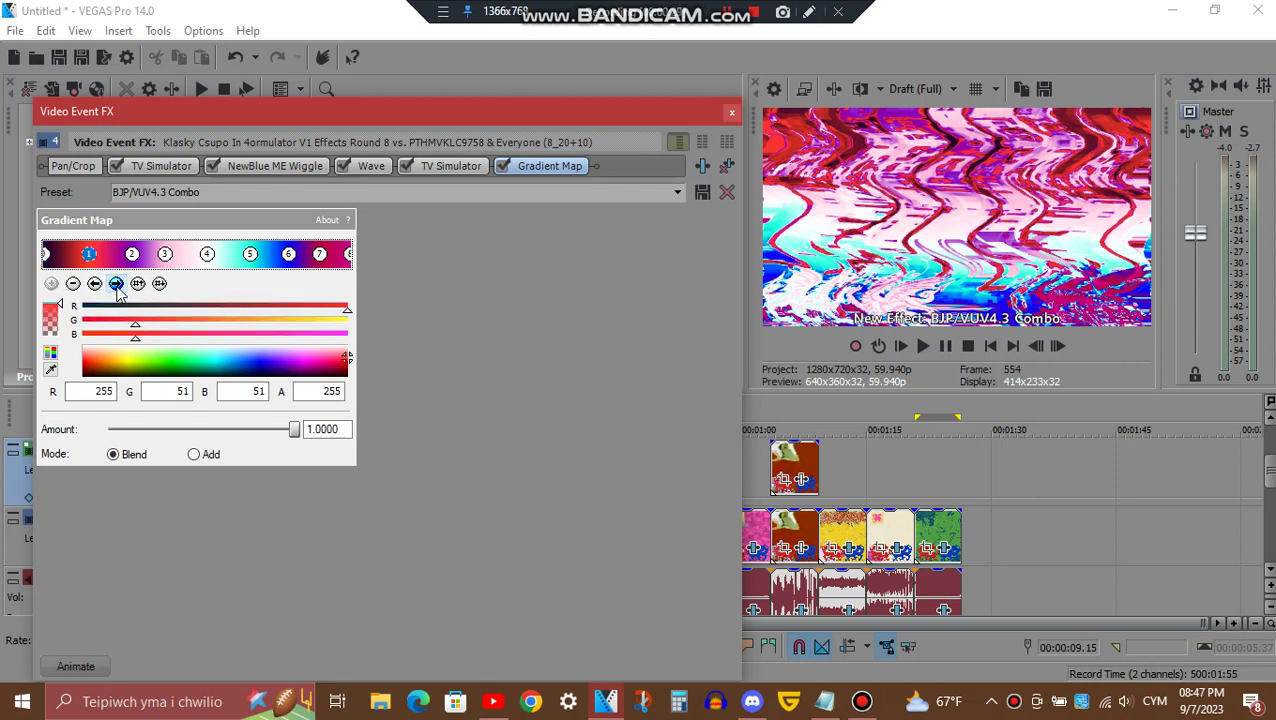
click(116, 284)
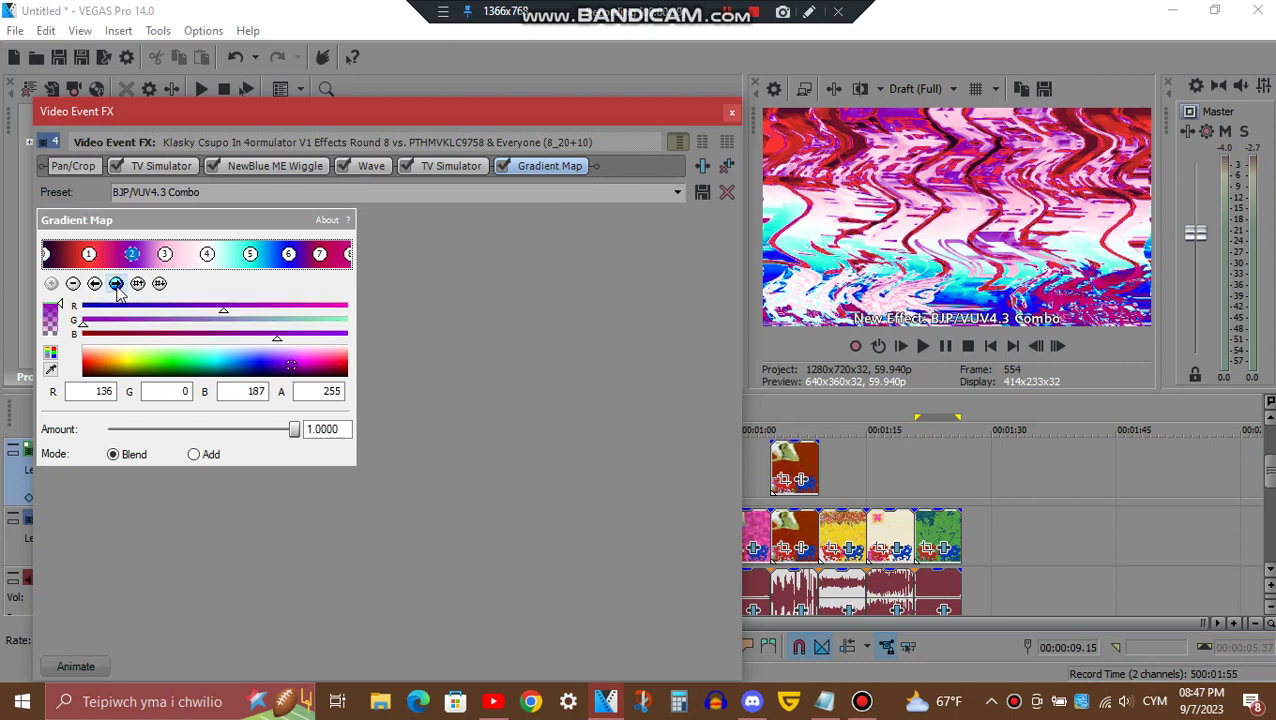
click(116, 284)
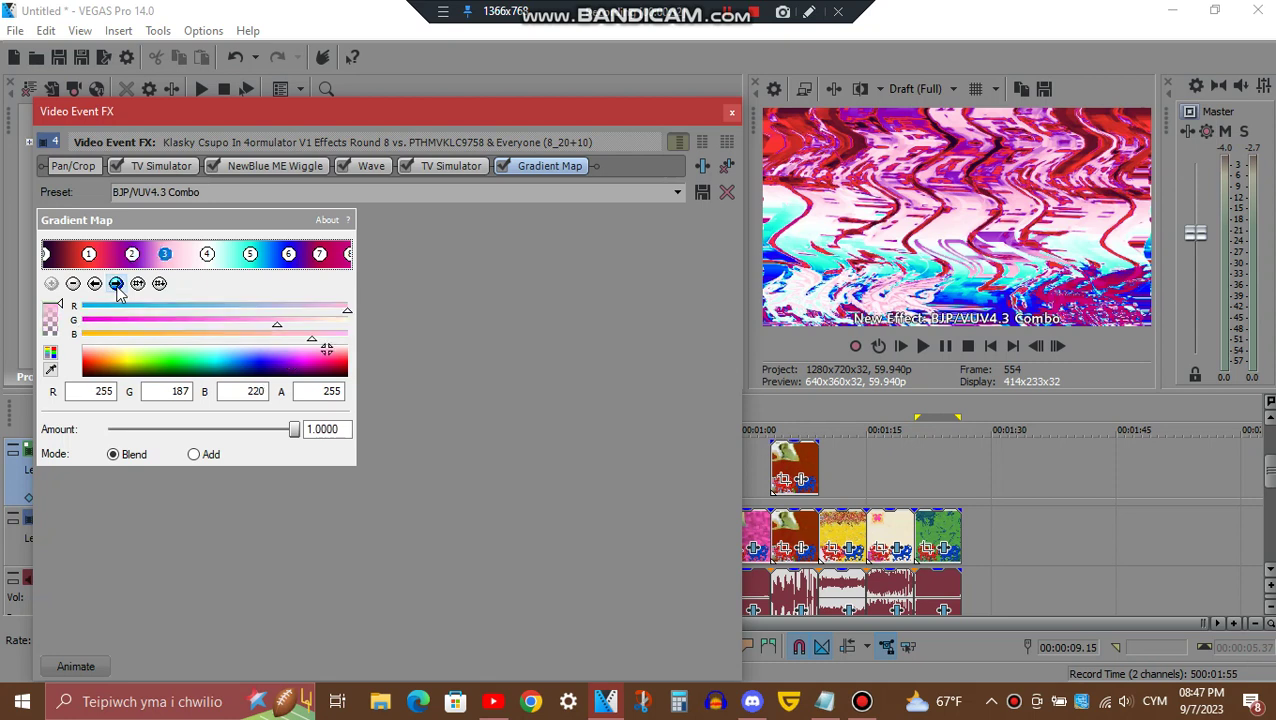
click(116, 284)
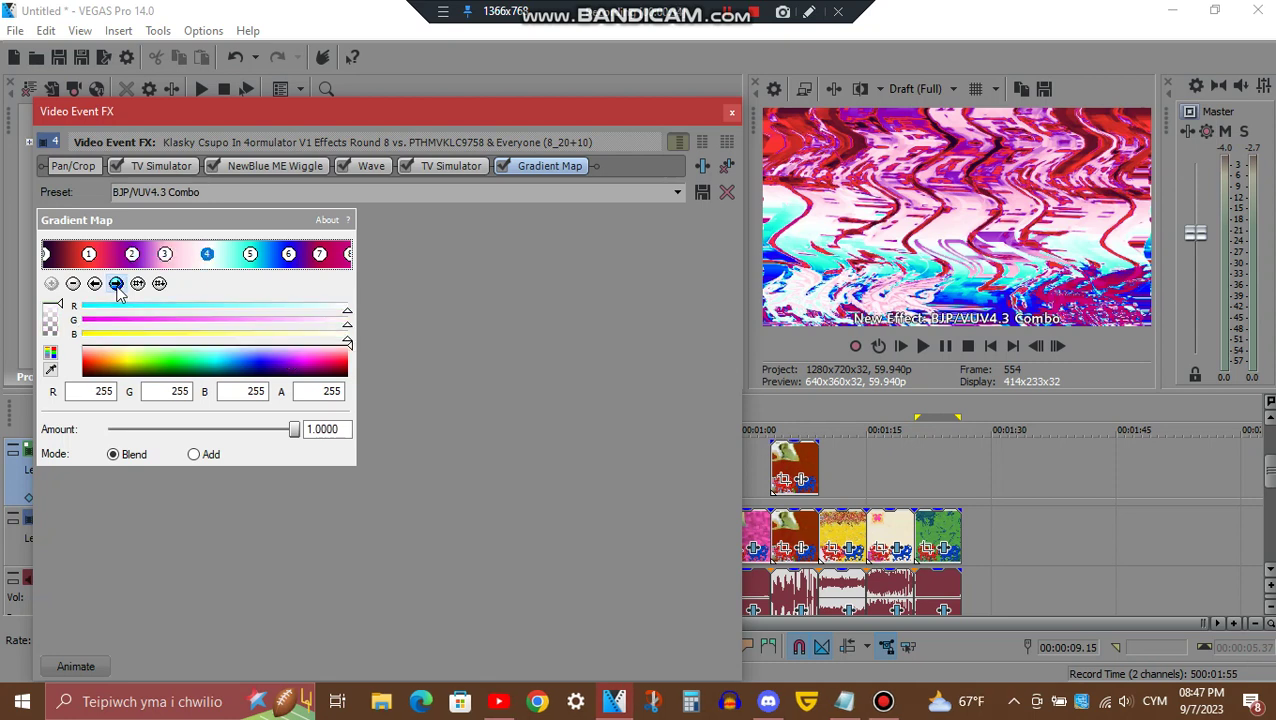
click(116, 284)
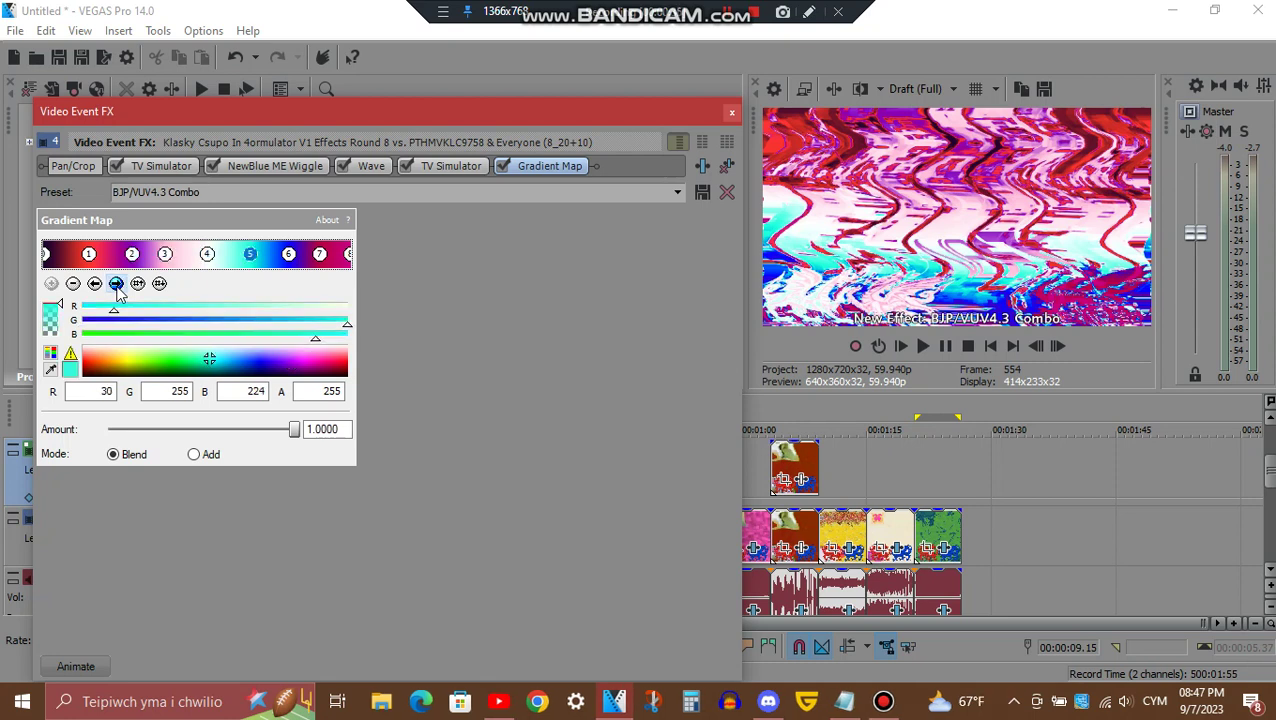
click(116, 284)
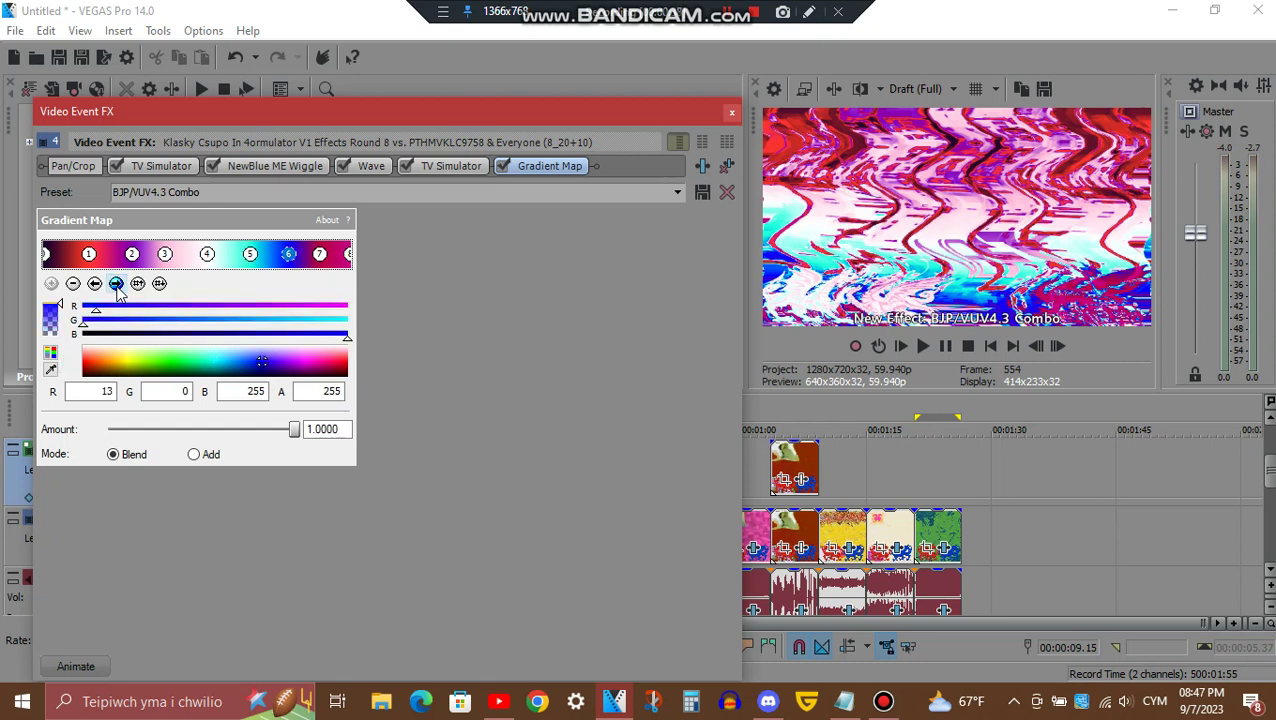
click(116, 284)
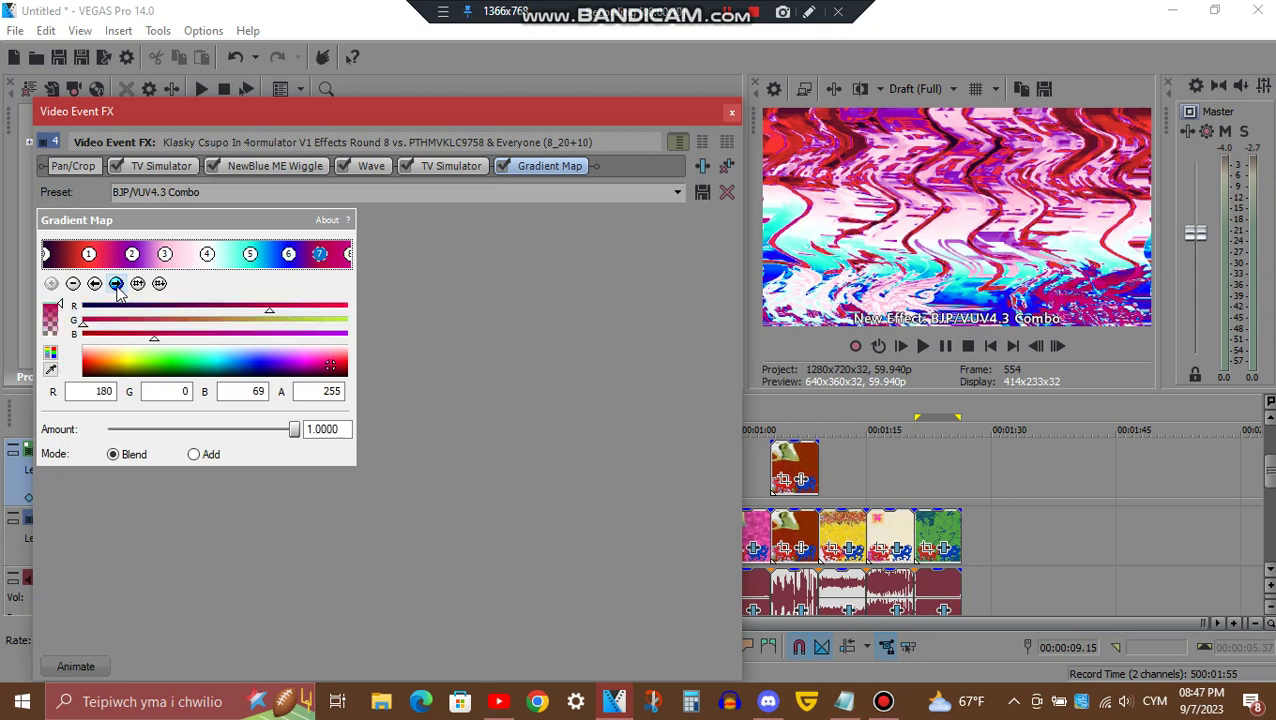
click(116, 284)
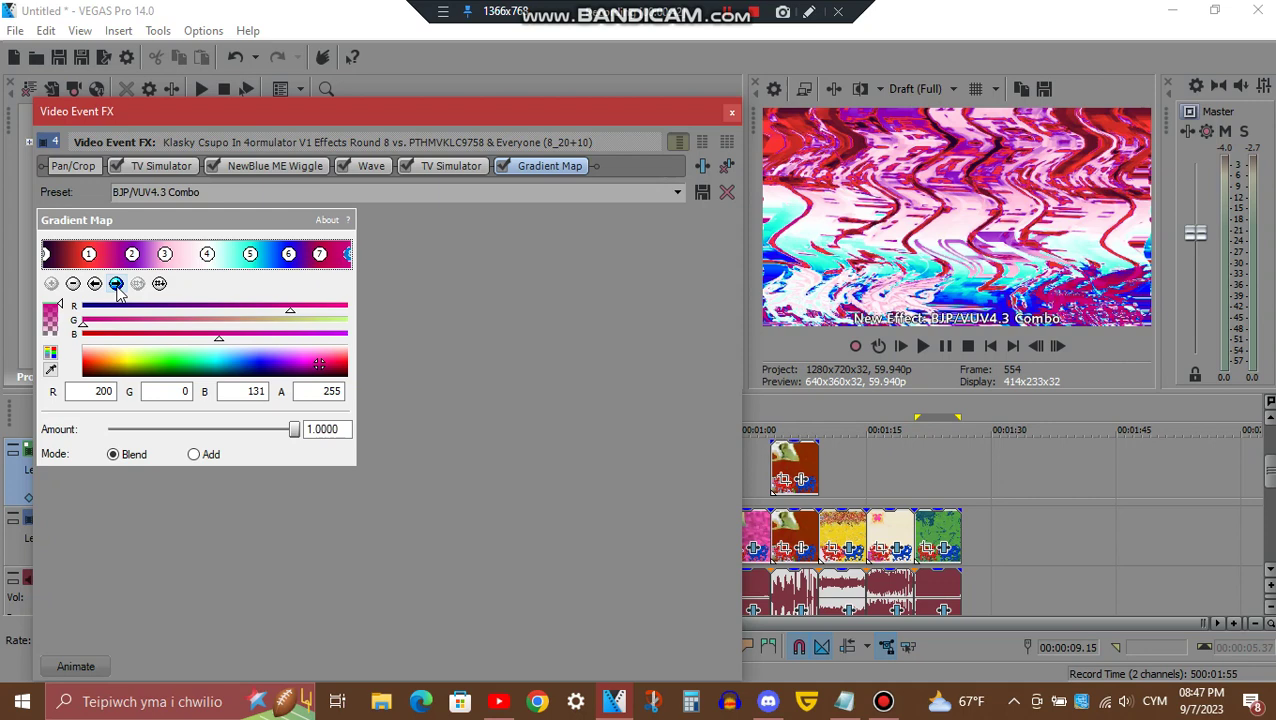
click(730, 115)
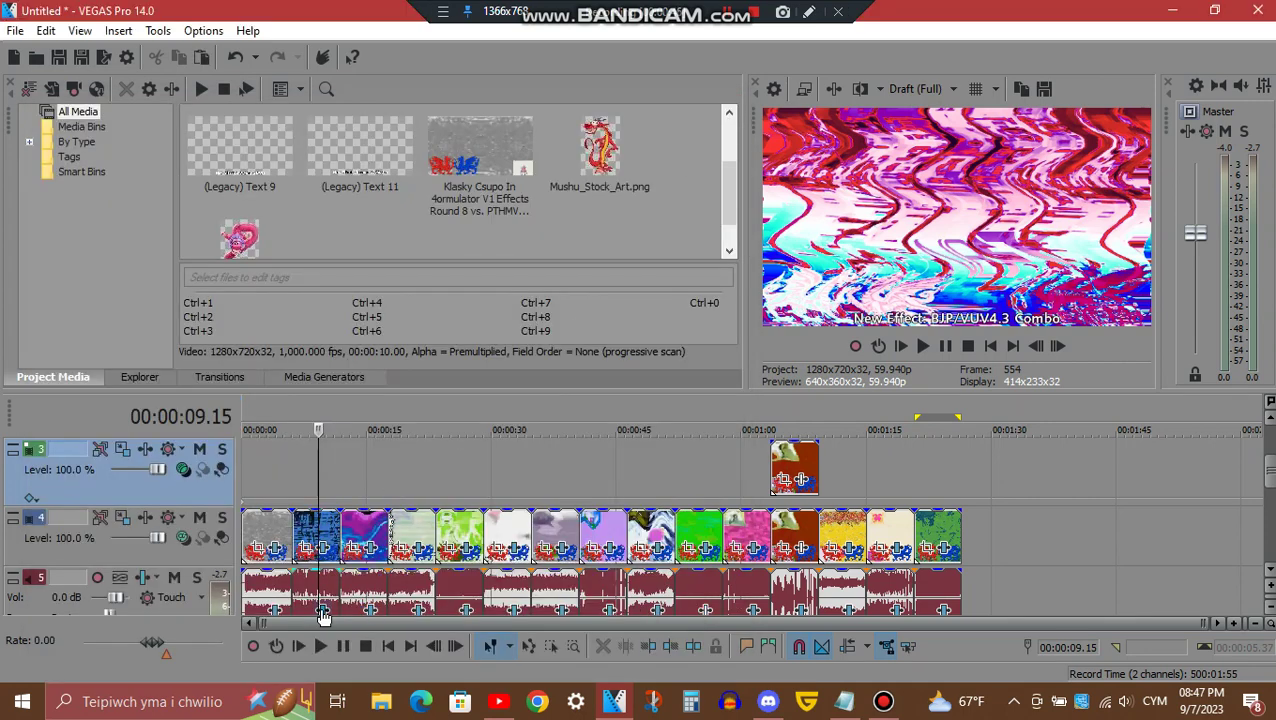
Review the second clip's audio effects, Orange Vocoder, tb_grumblebum and IL Vocodex down to its keyboard, and close them
click(322, 610)
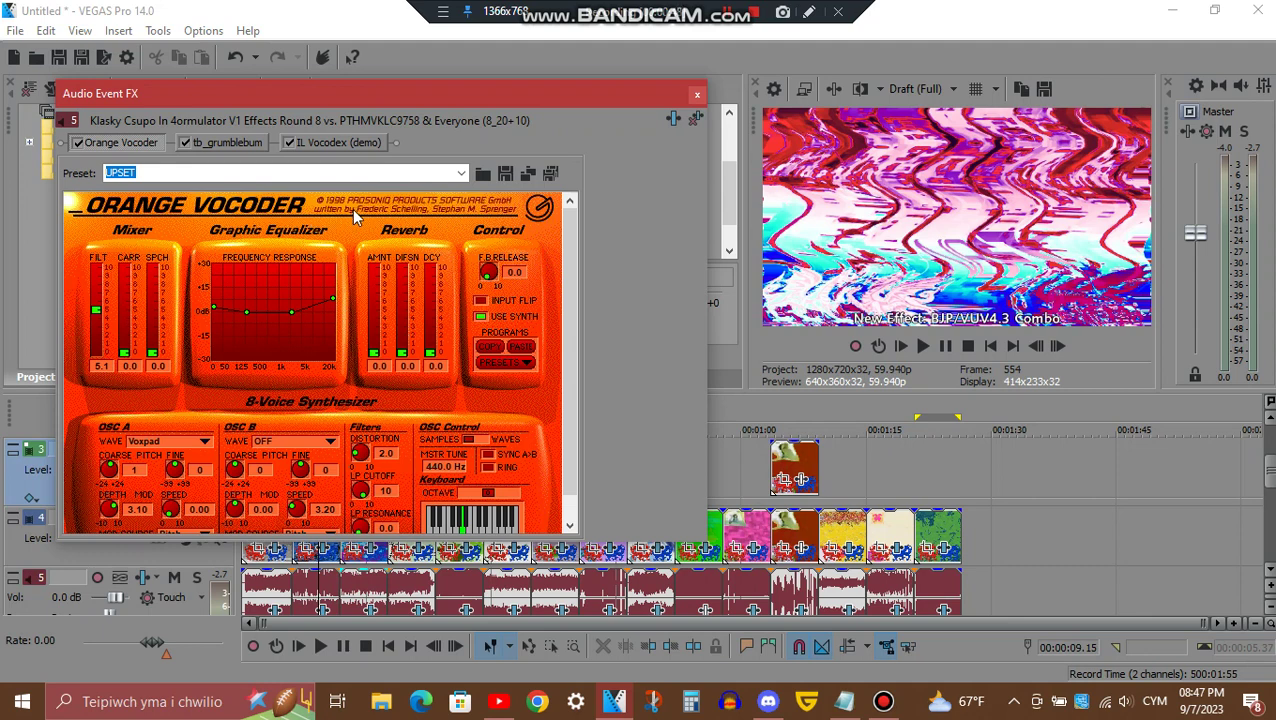
click(212, 142)
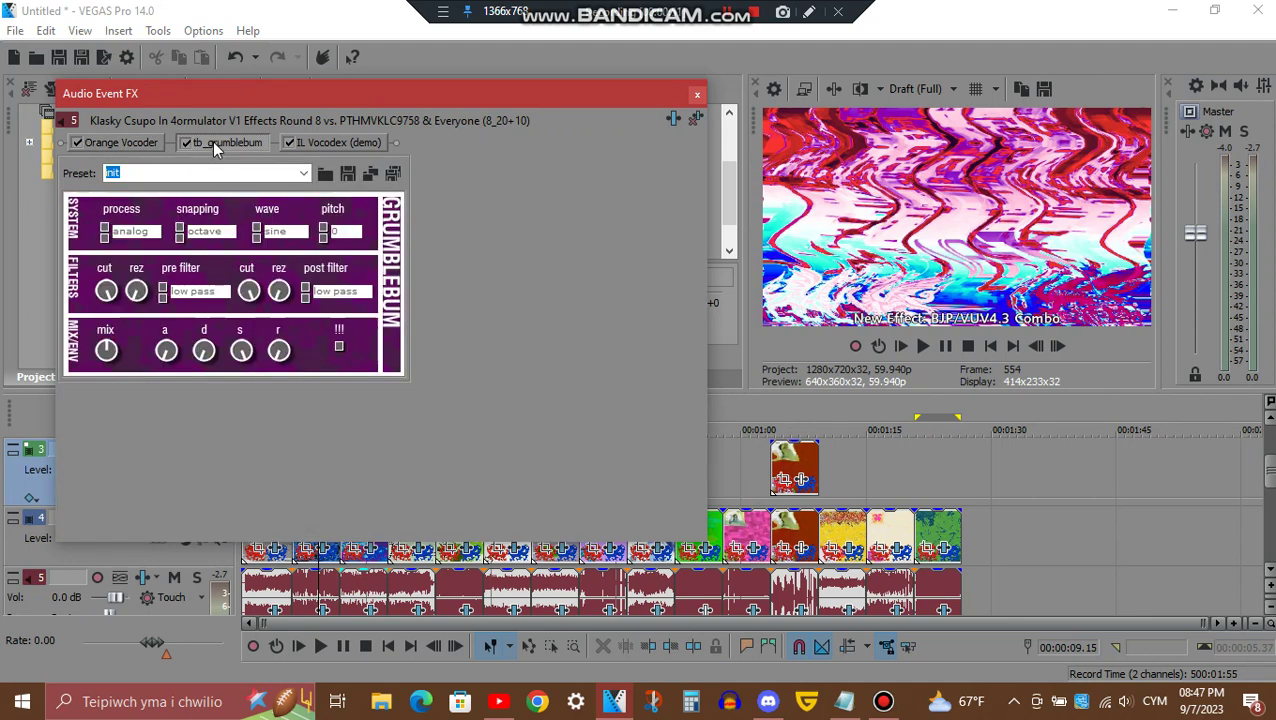
click(336, 143)
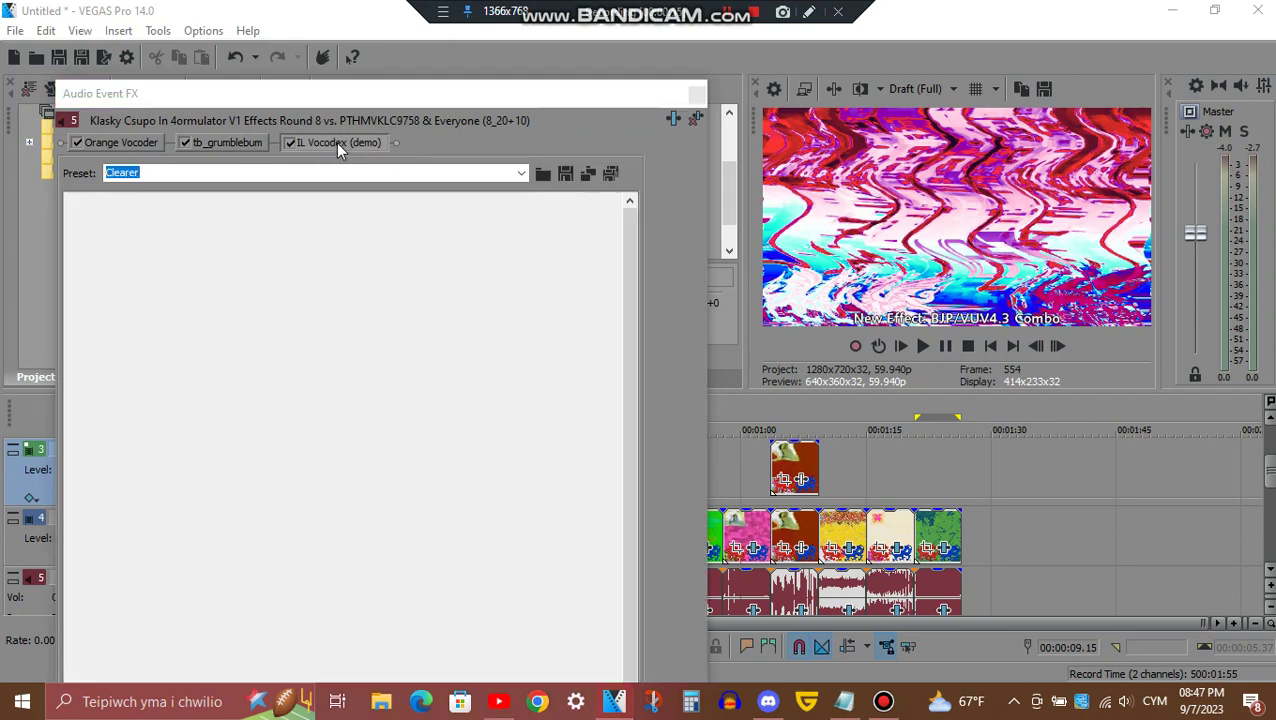
drag(447, 80, 491, 112)
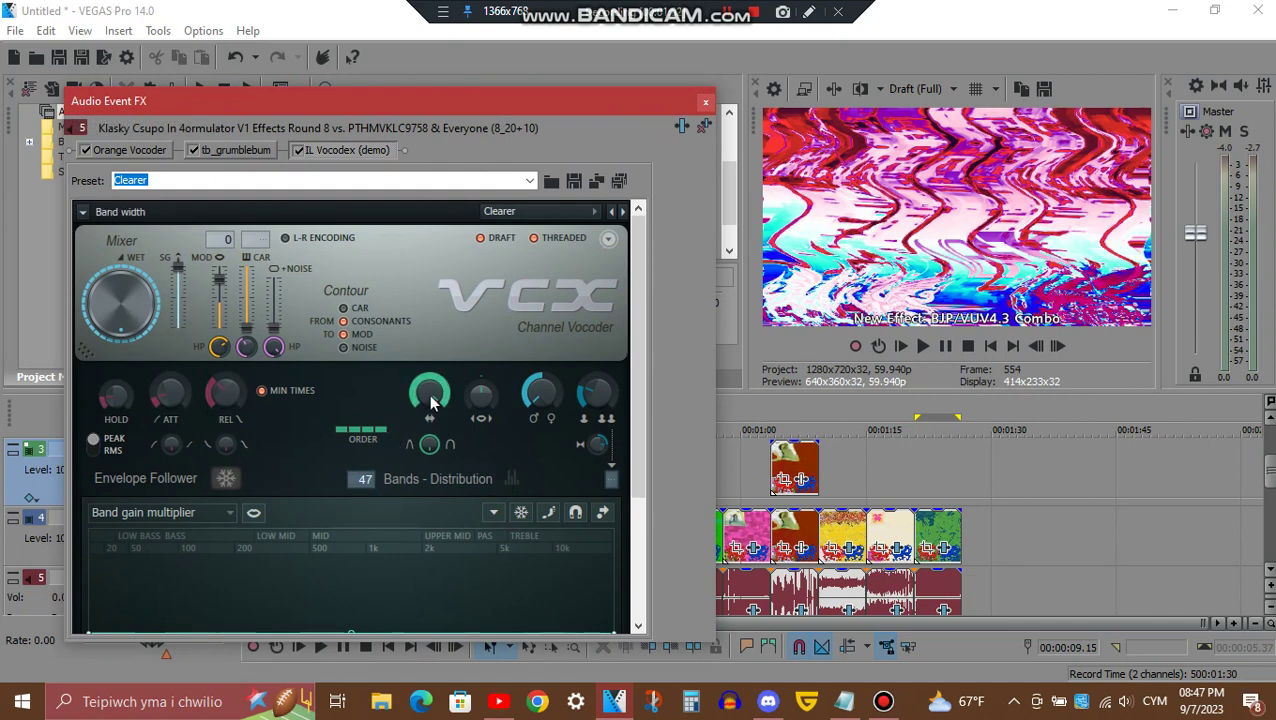
drag(633, 307, 638, 557)
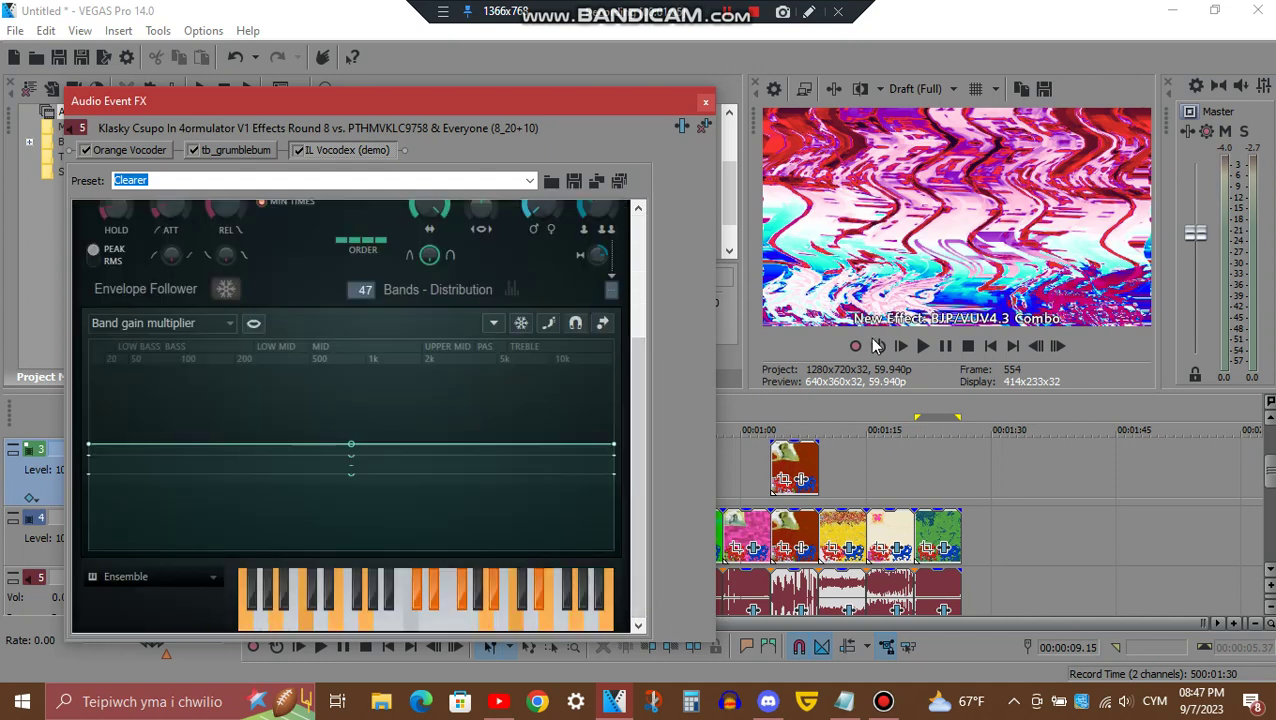
click(706, 104)
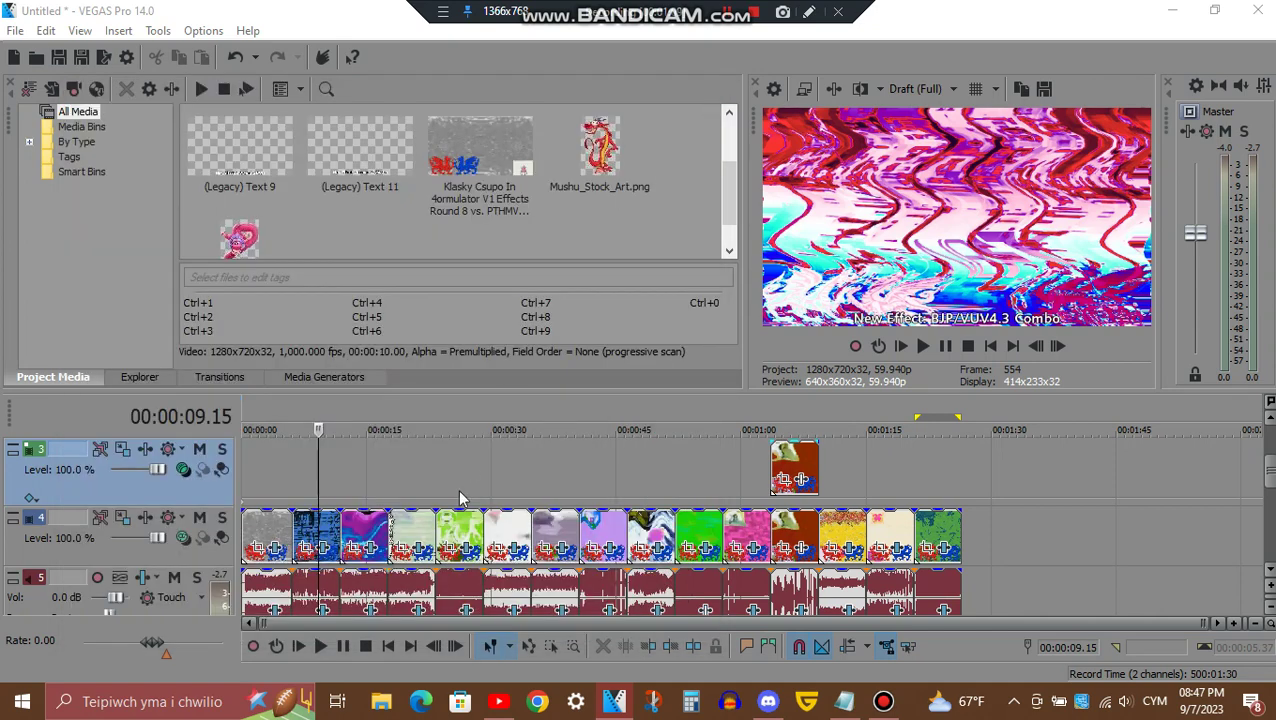
Open the third clip's video effects and show its NewBlue LE Neon Lights settings
click(365, 540)
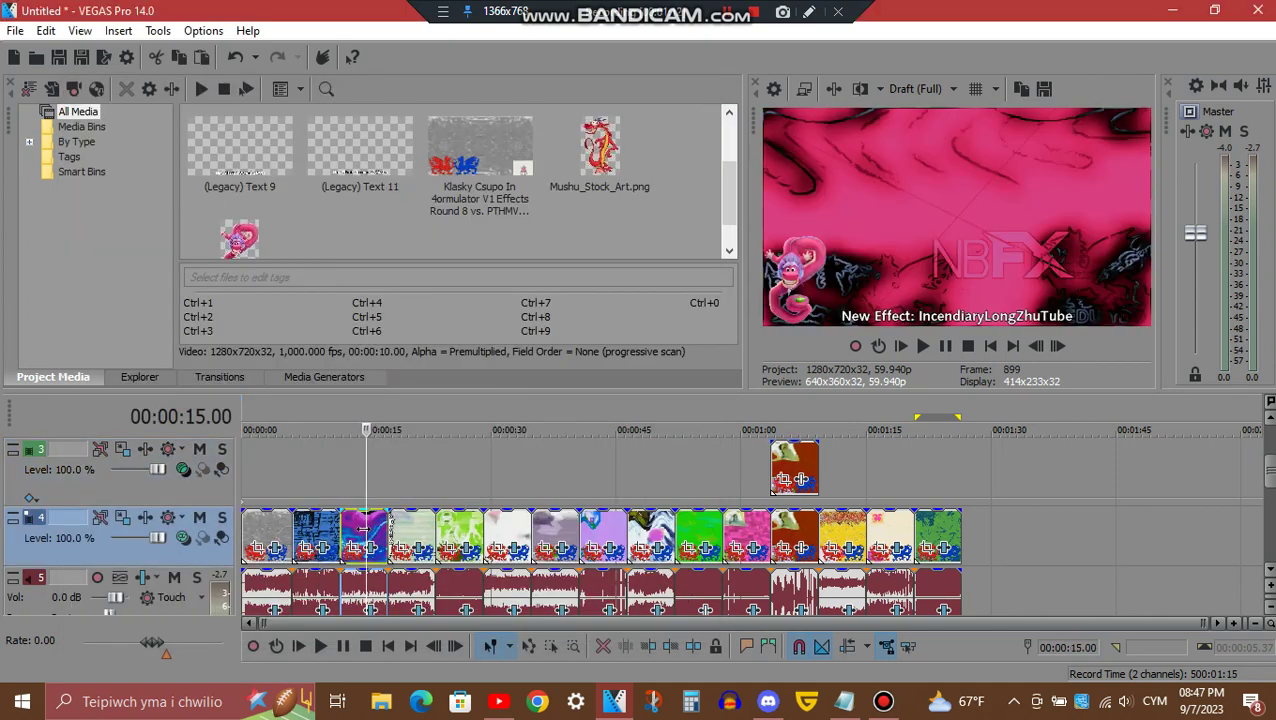
click(374, 557)
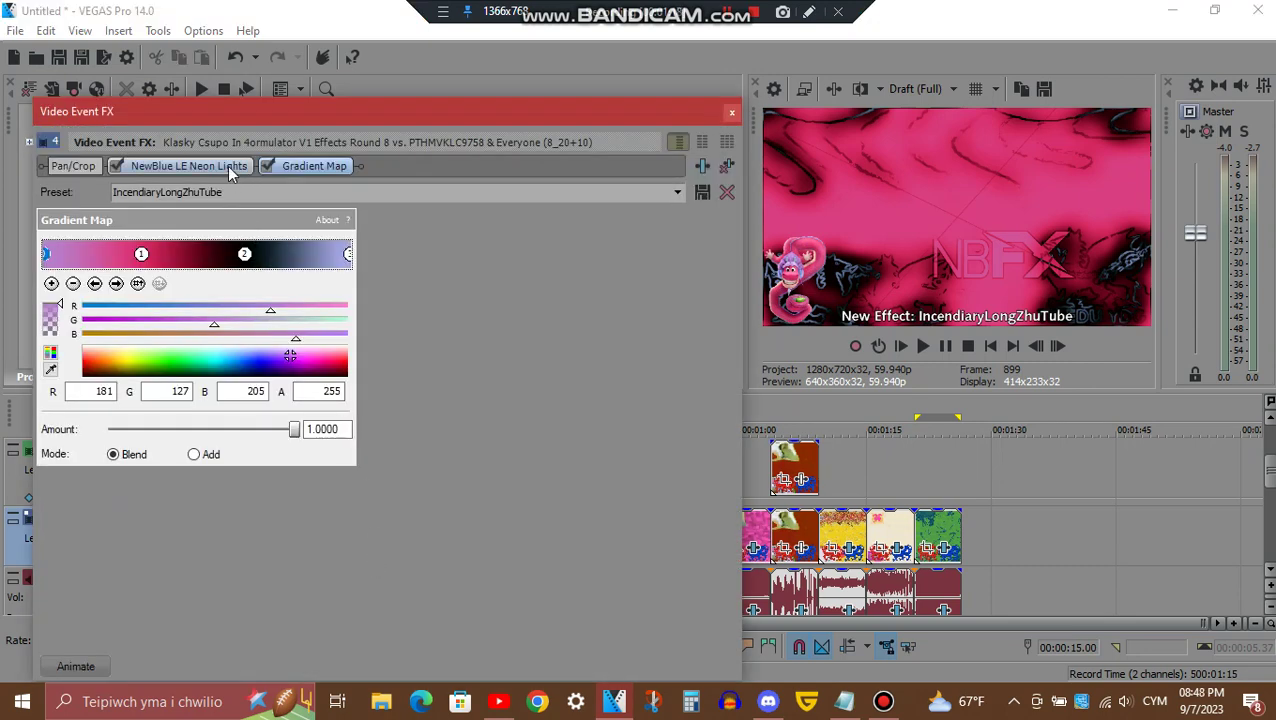
click(227, 165)
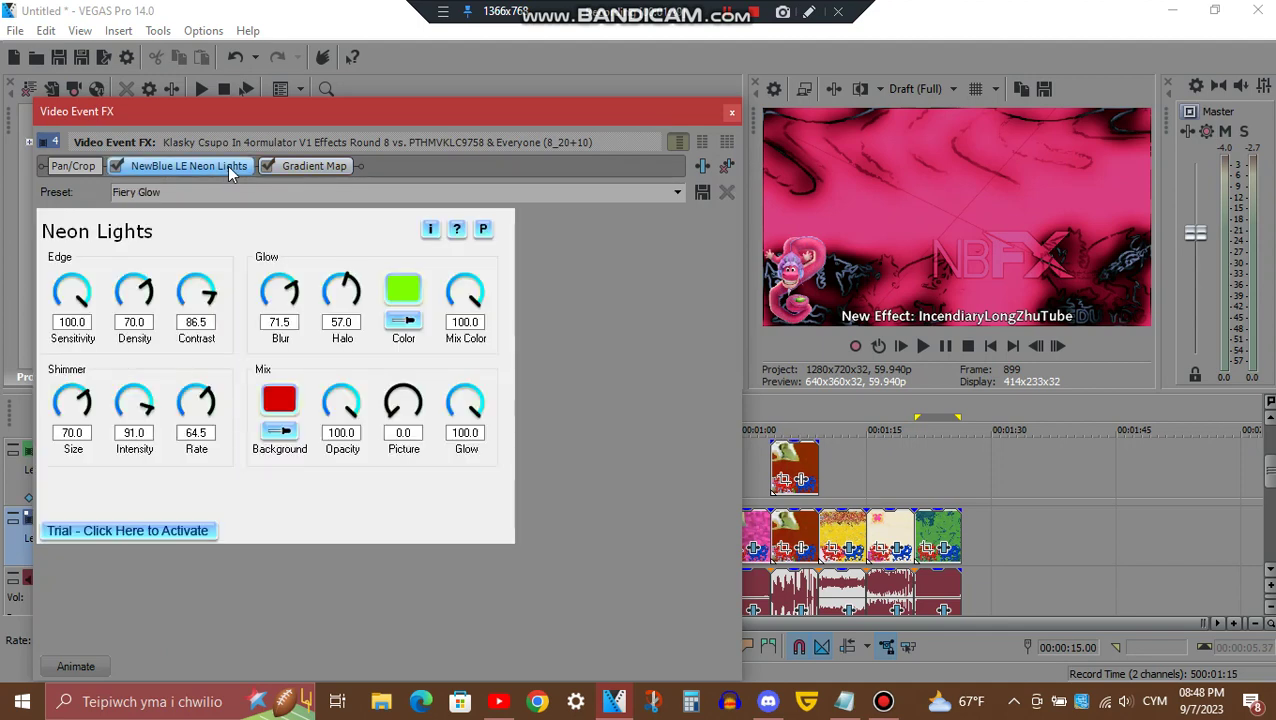
Examine the colour of each Gradient Map control point on the third clip and close its video effects
click(338, 170)
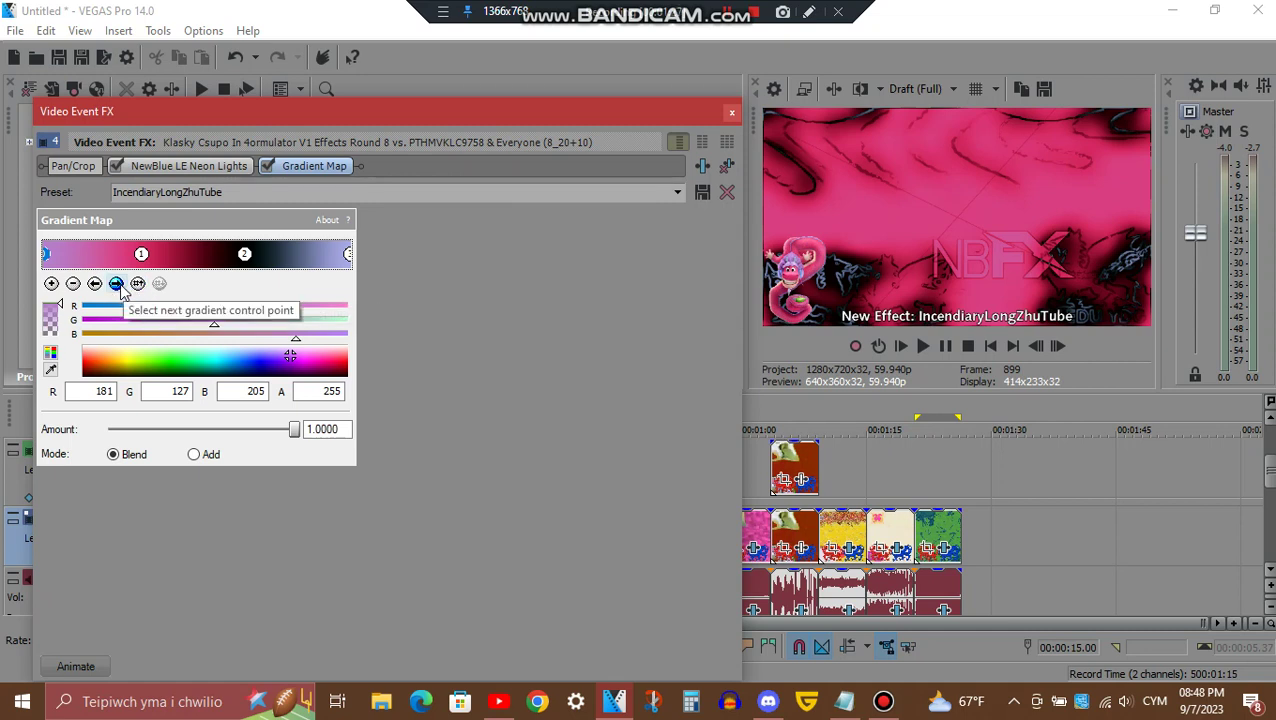
click(117, 284)
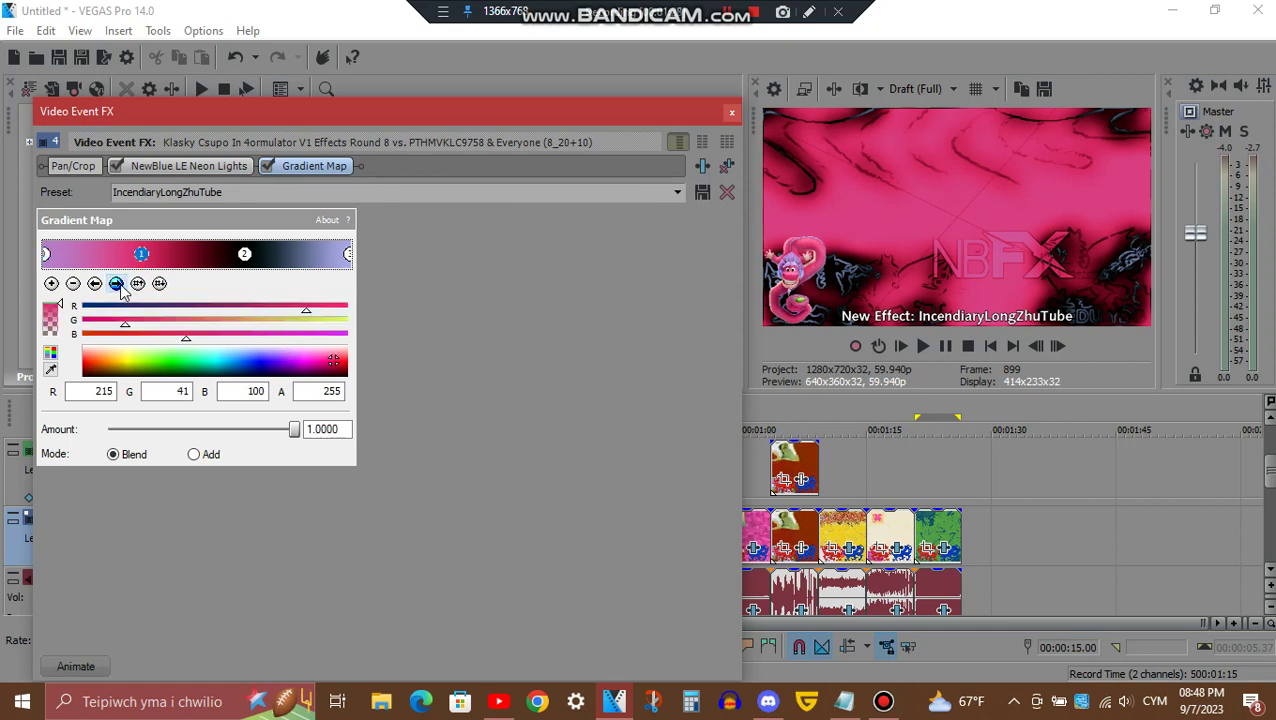
click(117, 284)
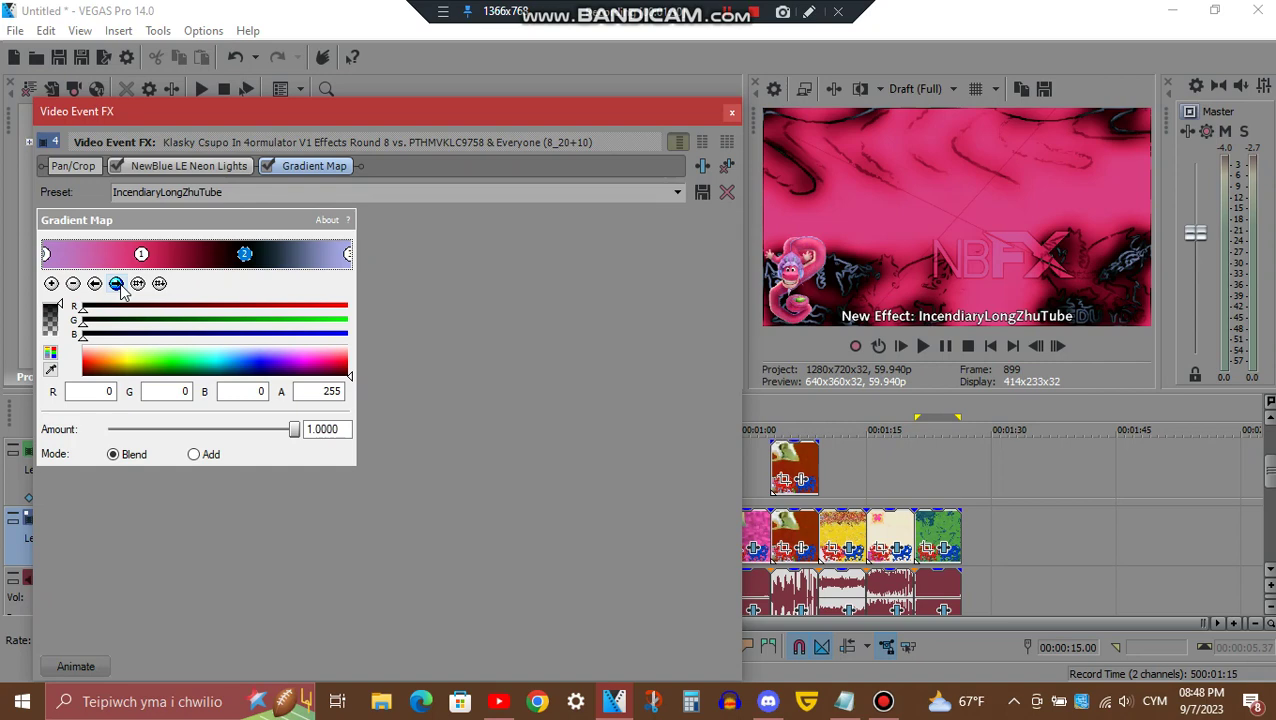
click(117, 284)
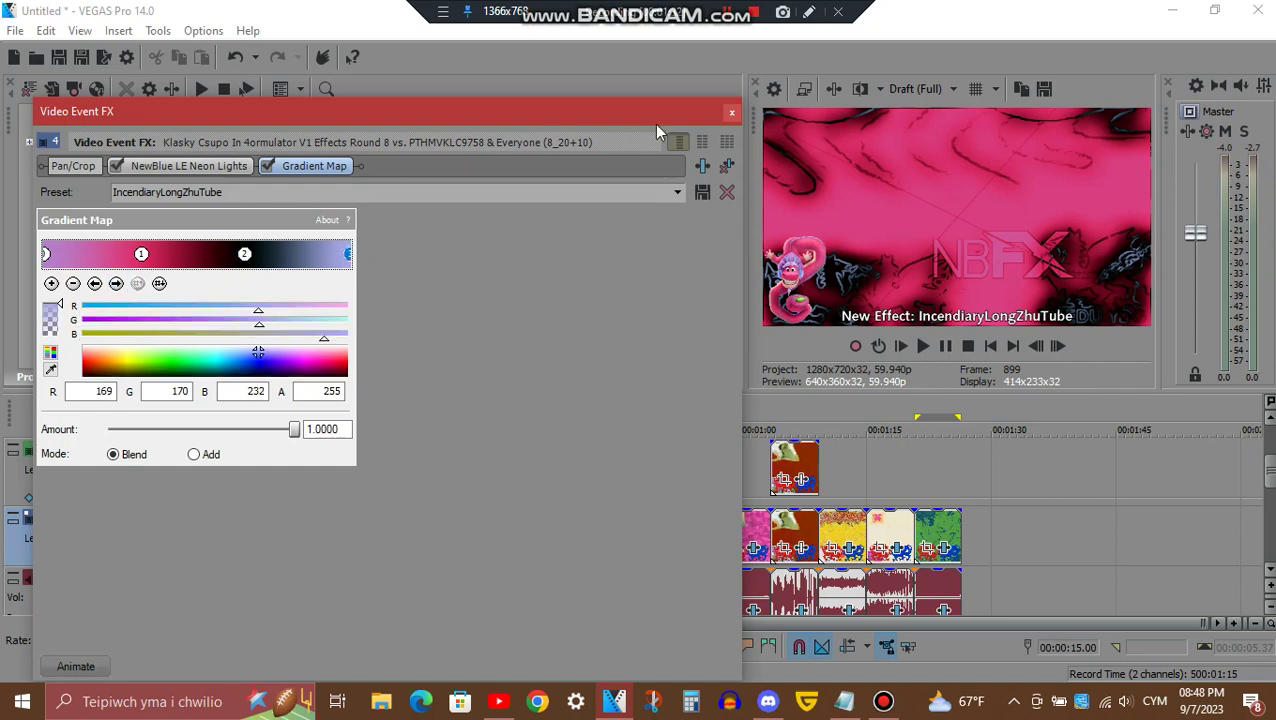
click(731, 113)
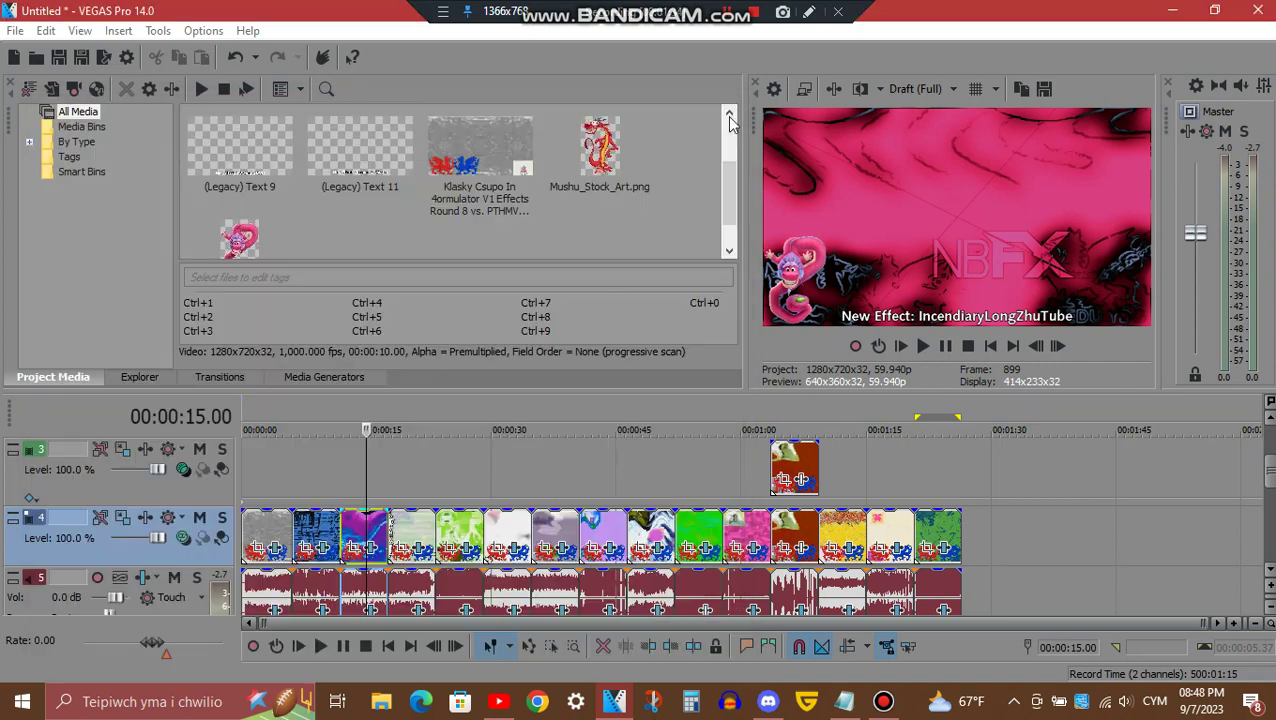
Review Flange/Wah-Wah in the third clip's audio effects and enter DEFAULT as the Orange Vocoder preset name
click(372, 610)
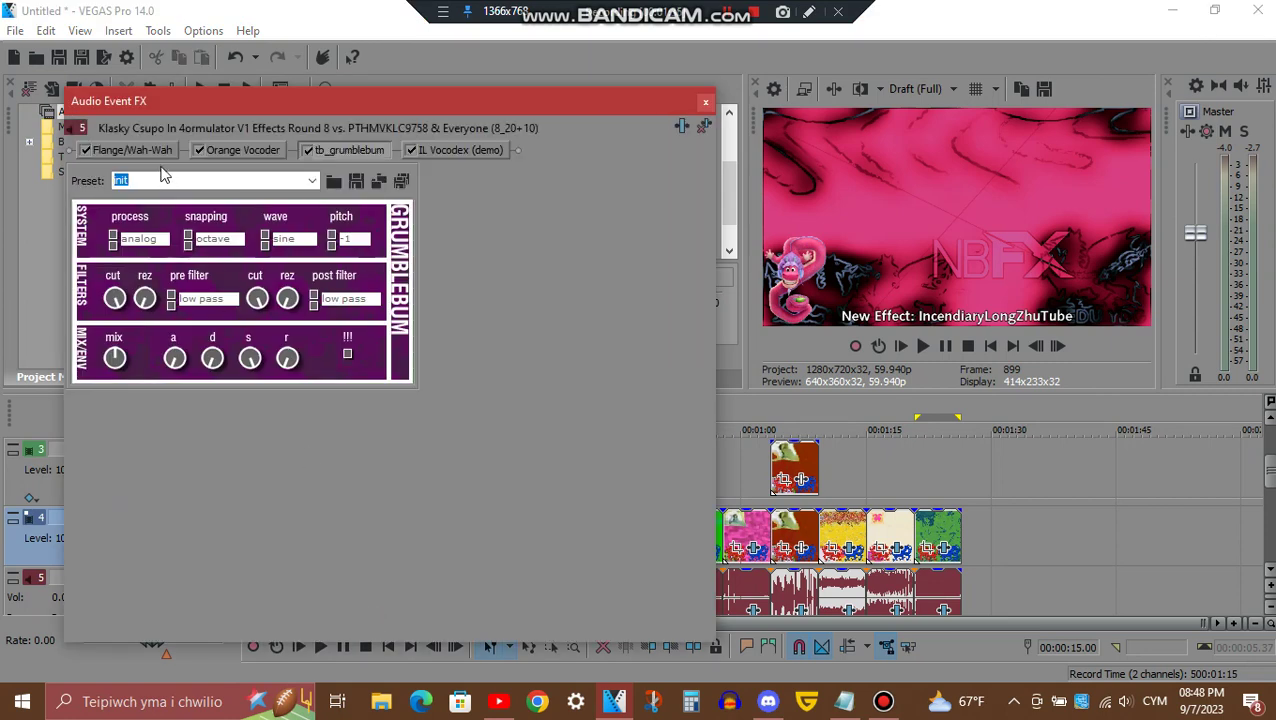
click(157, 151)
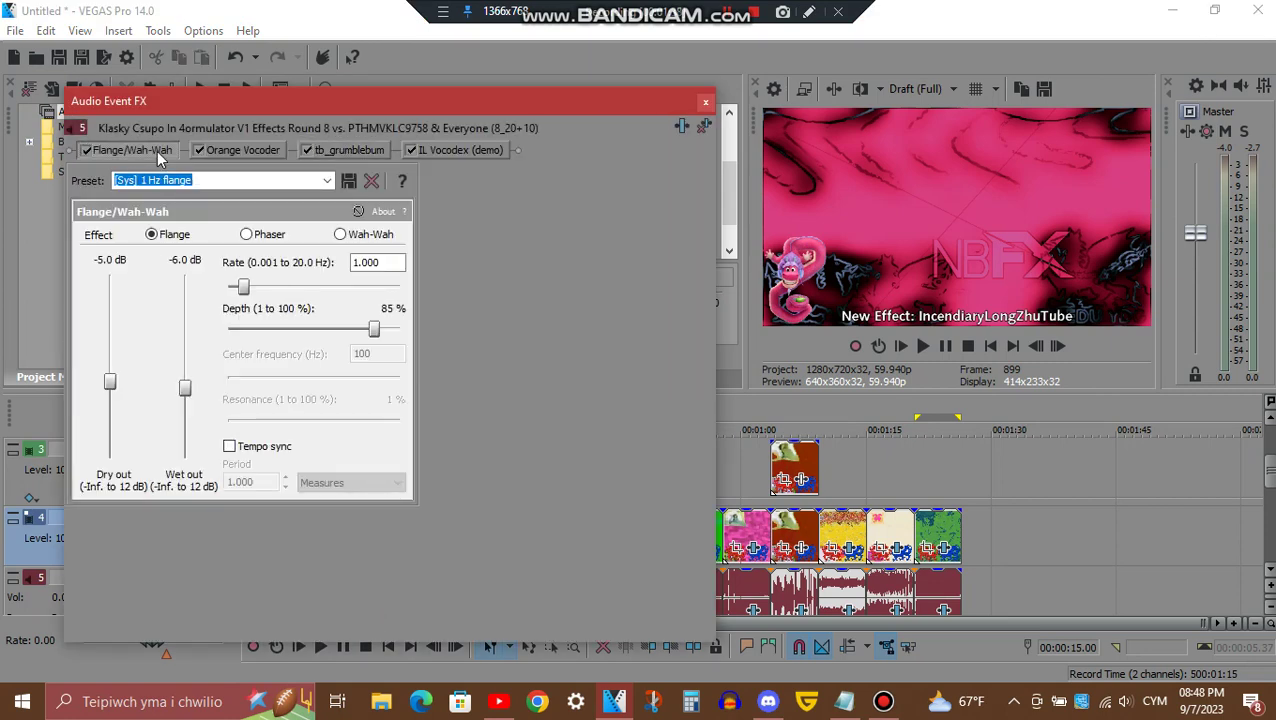
click(240, 153)
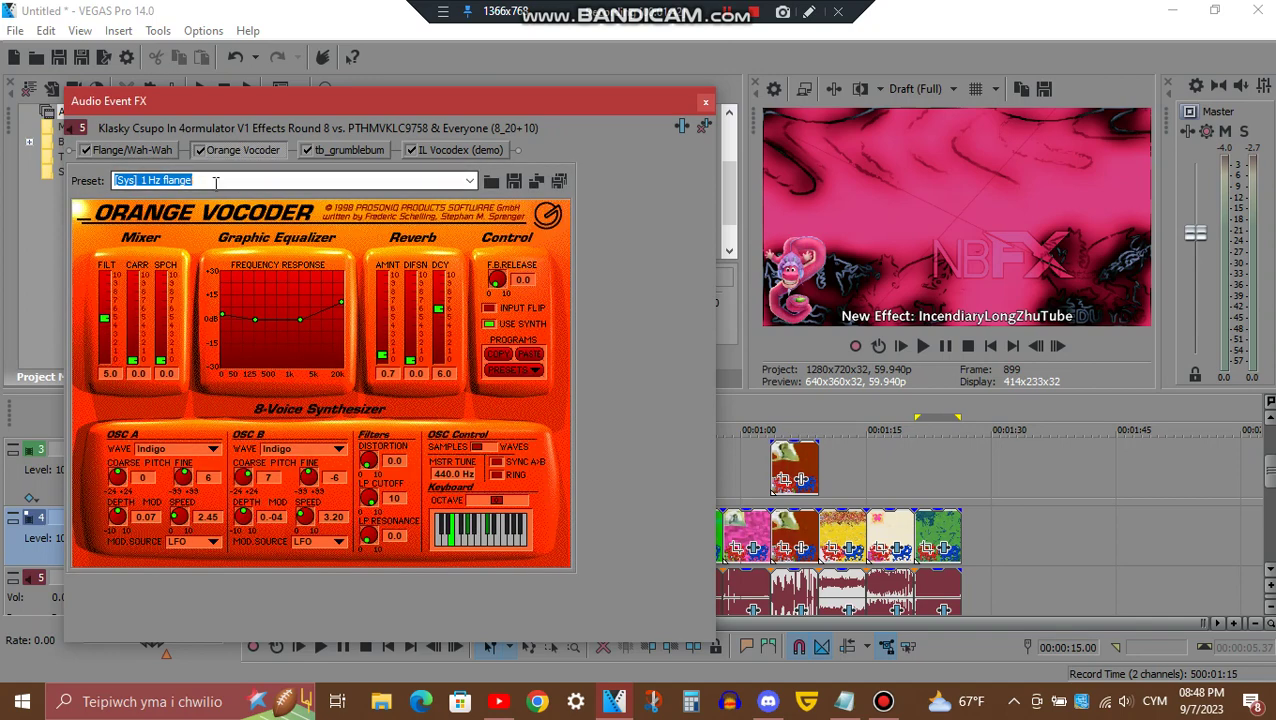
text(DEF)
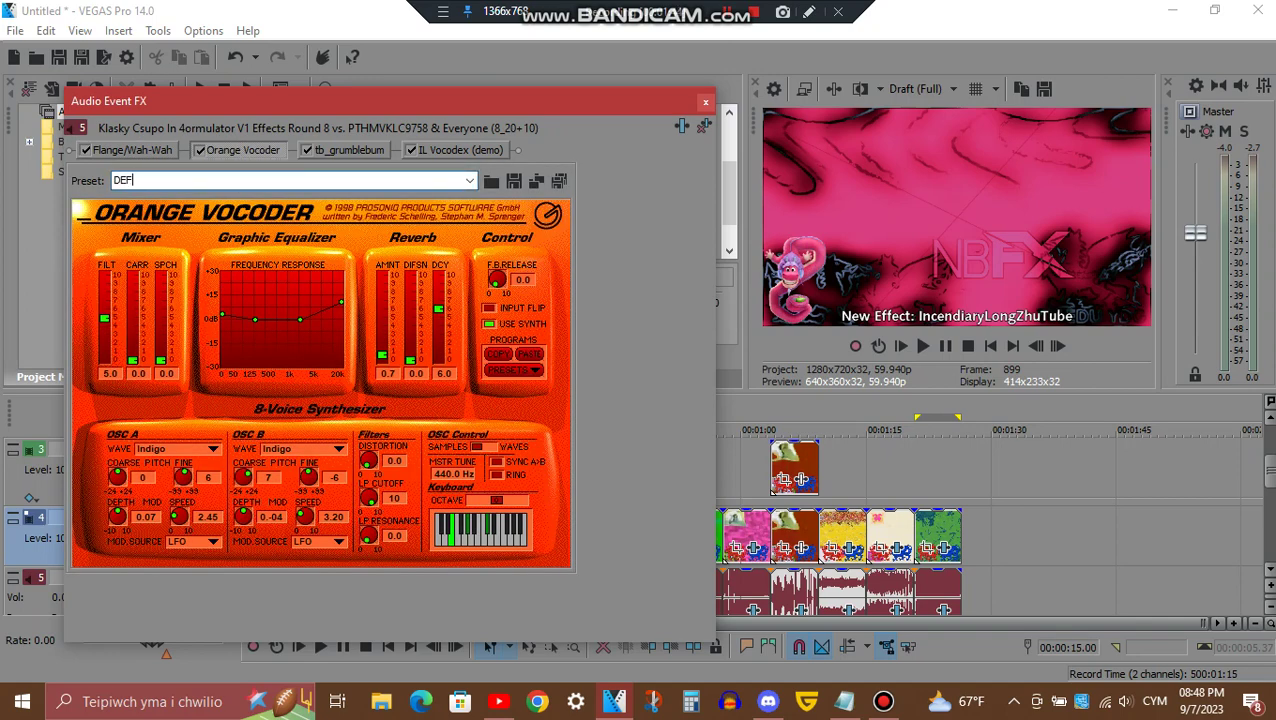
text(AULT)
Review the third clip's tb_grumblebum pitch options, keeping -1, and its IL Vocodex settings down to the keyboard, and close the audio effects
click(356, 150)
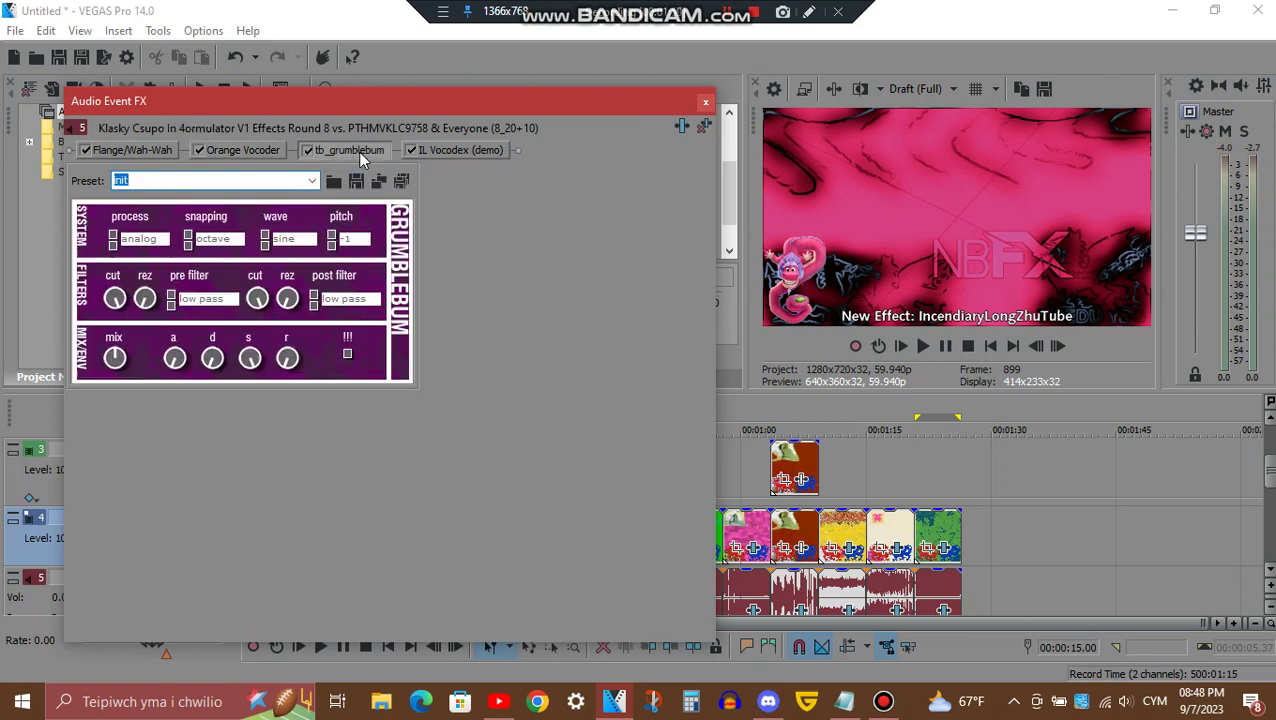
click(366, 240)
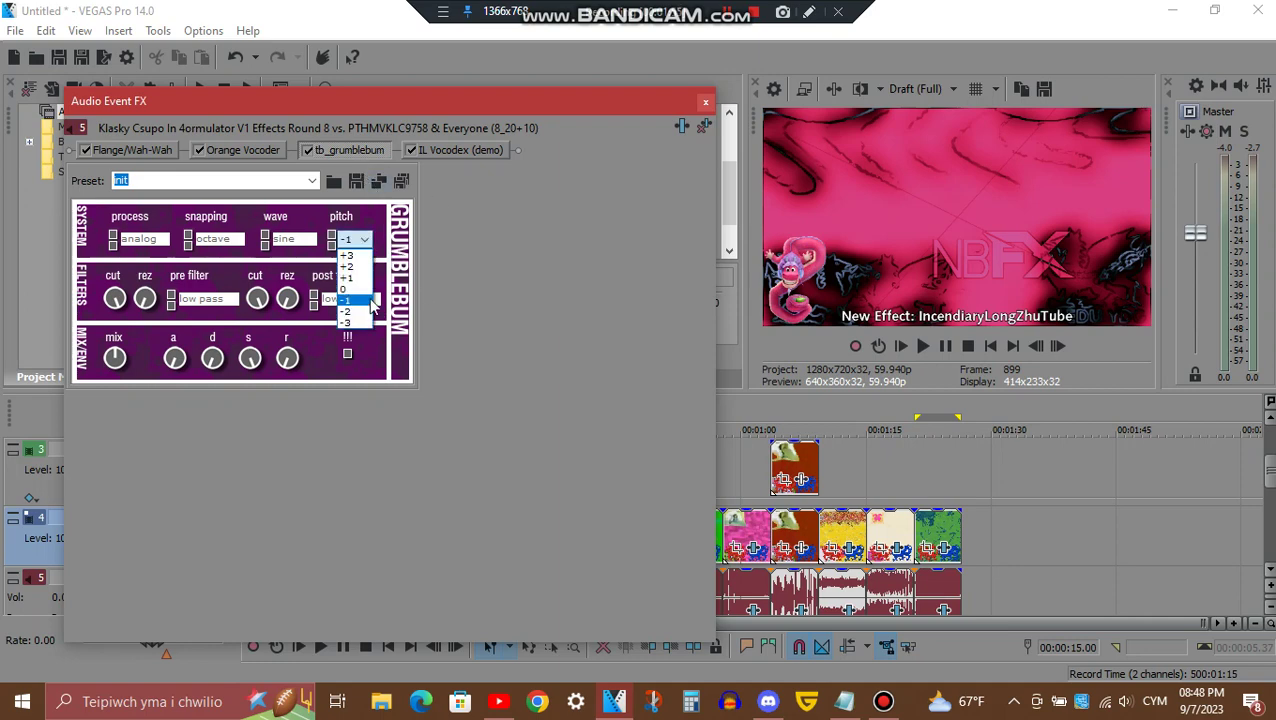
click(362, 300)
click(491, 152)
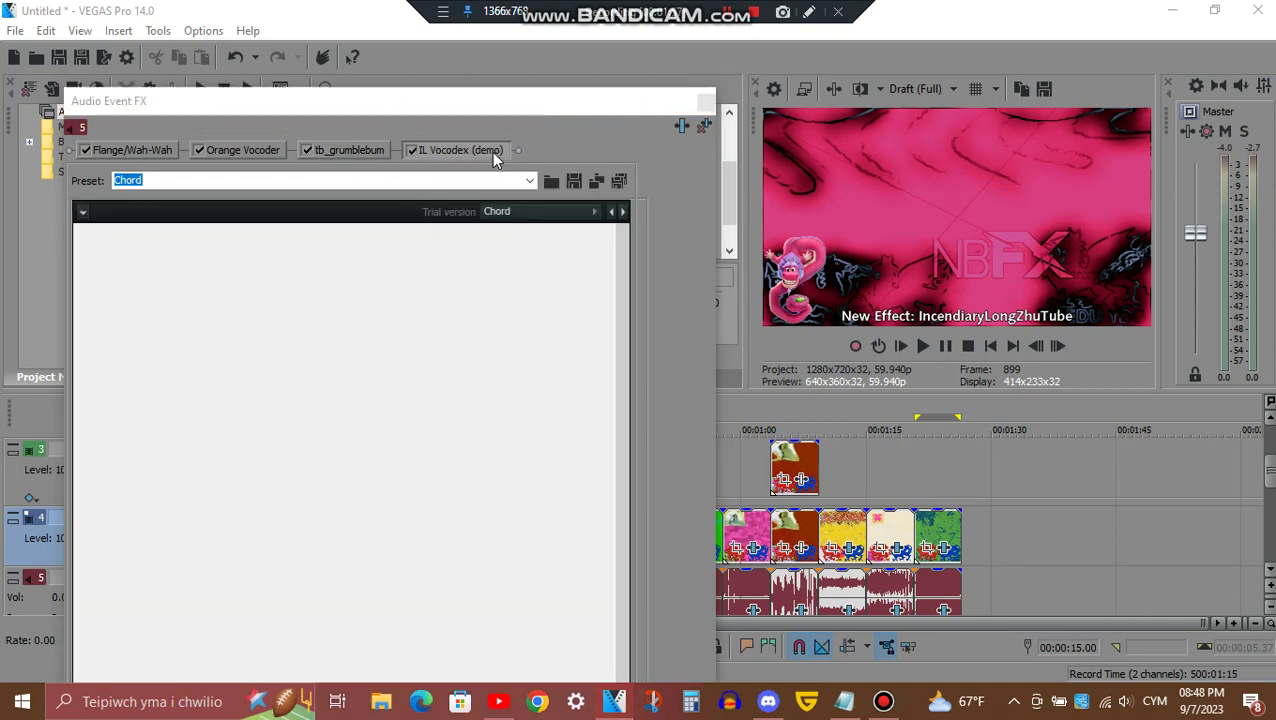
drag(500, 88, 533, 111)
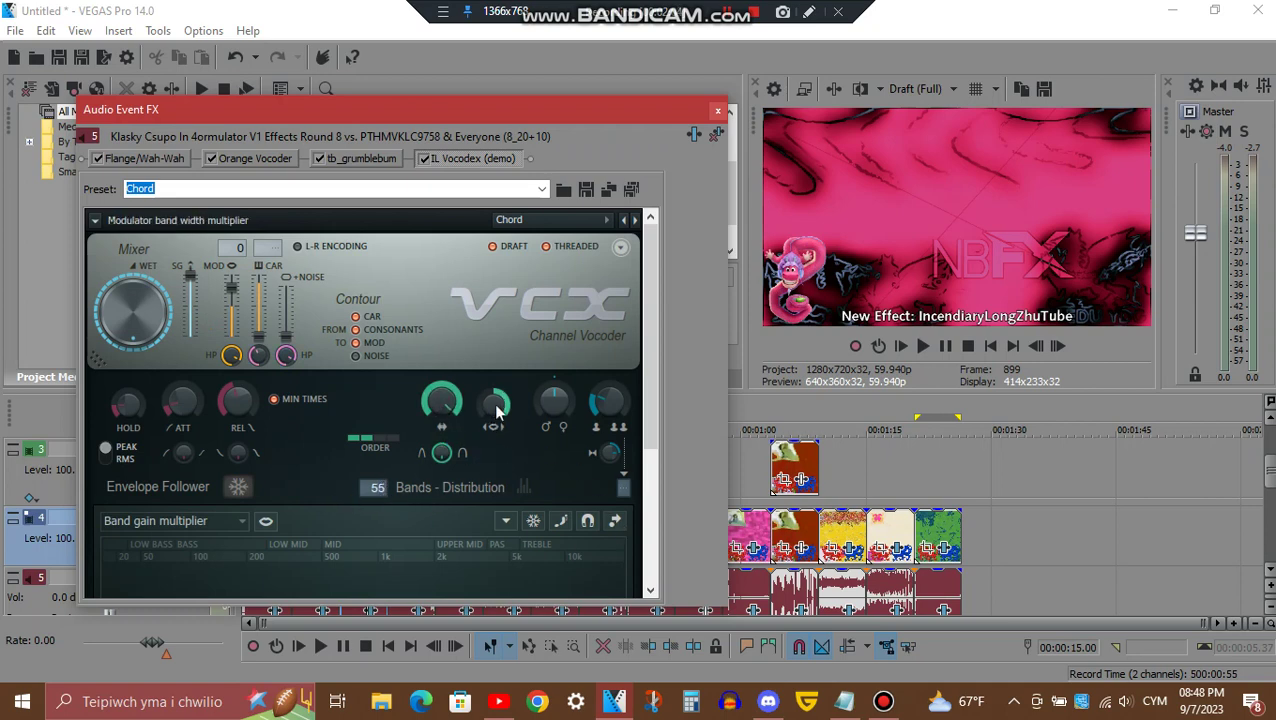
drag(652, 285, 658, 487)
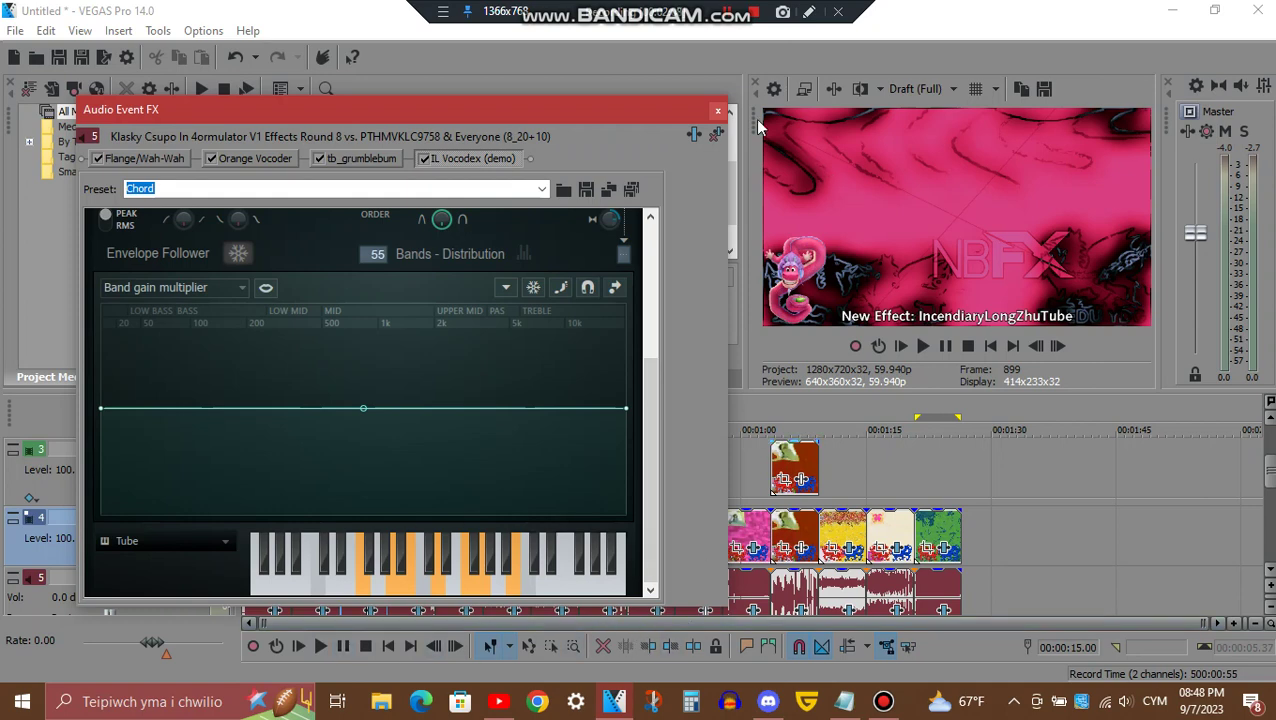
click(718, 111)
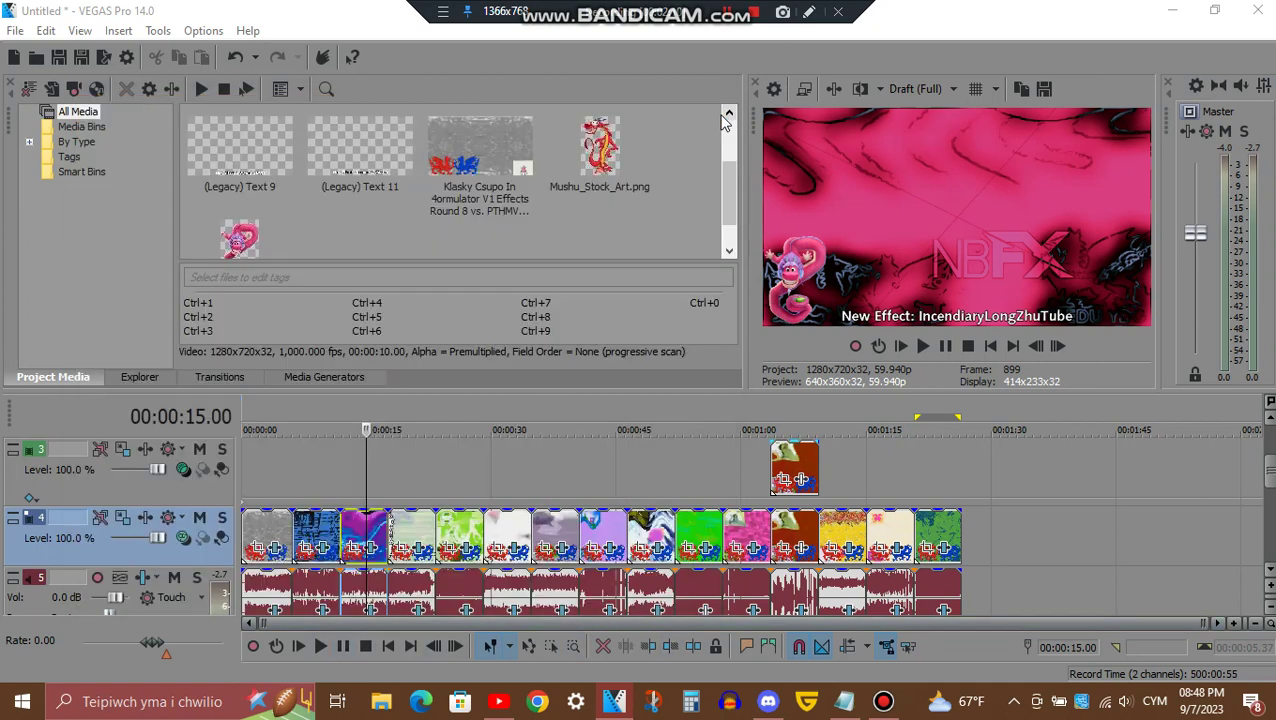
Open the fifth clip's video effects and examine the colour of each Gradient Map control point
click(458, 477)
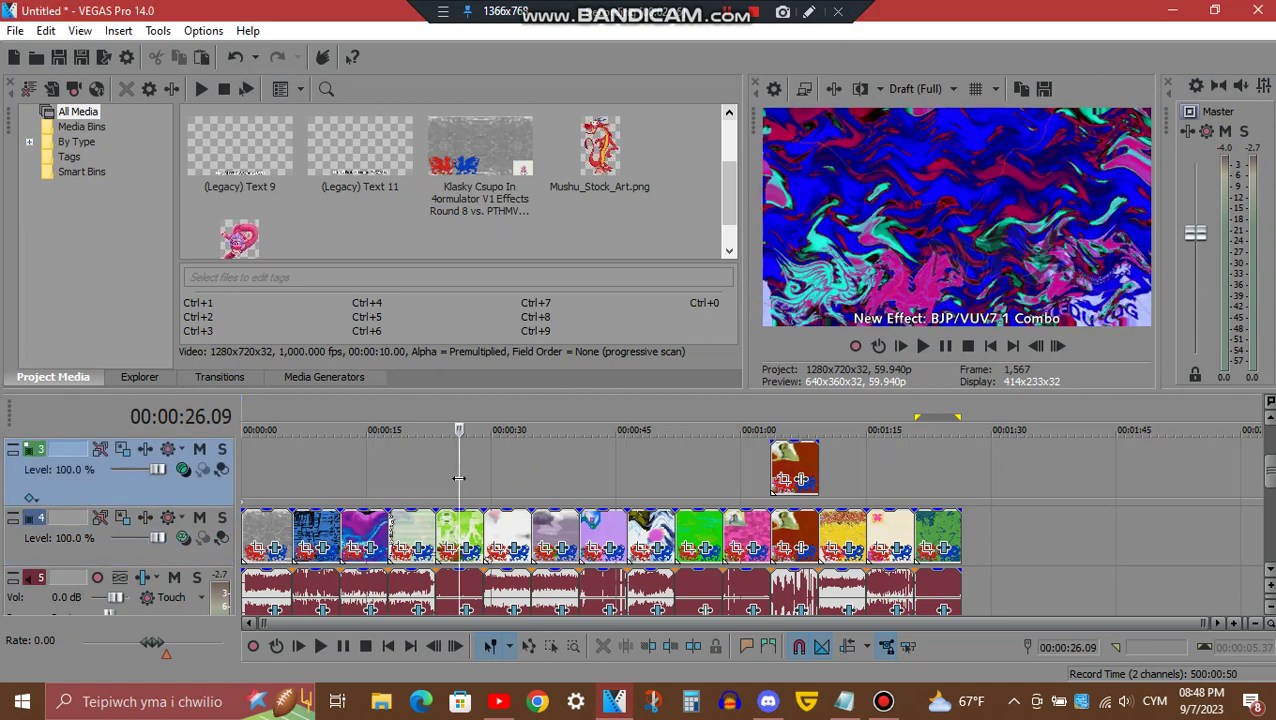
click(468, 549)
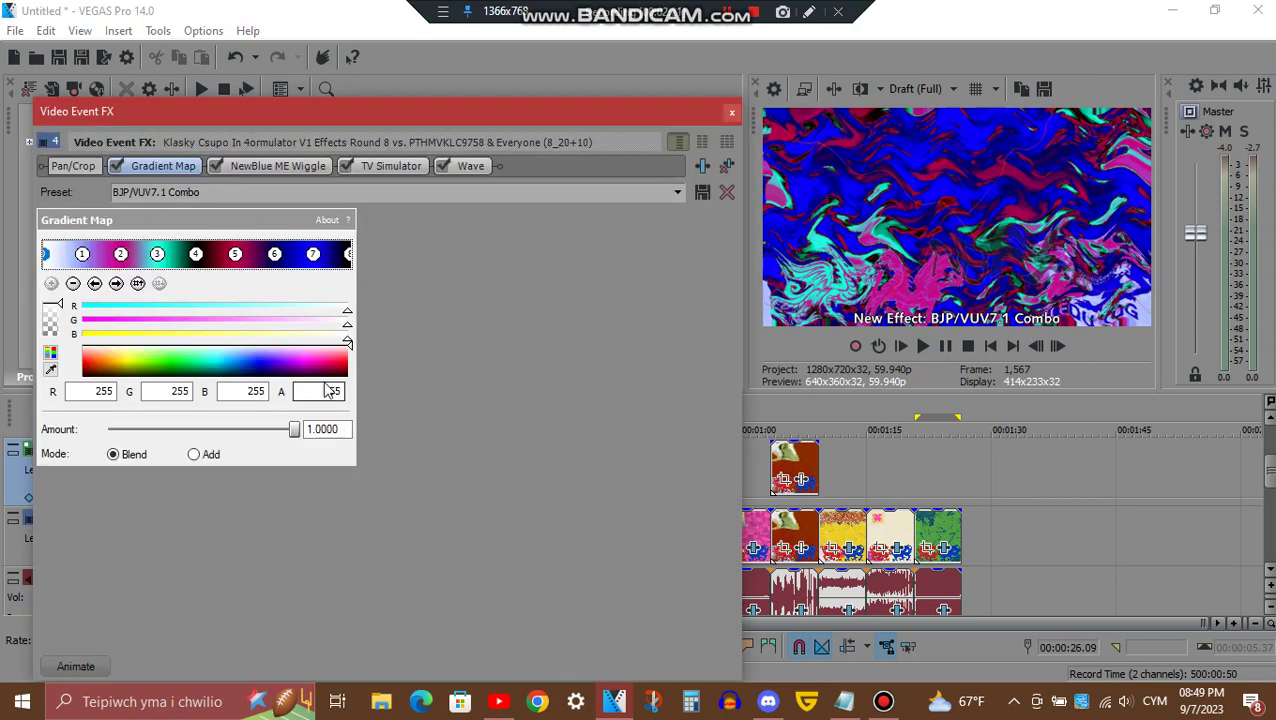
click(115, 284)
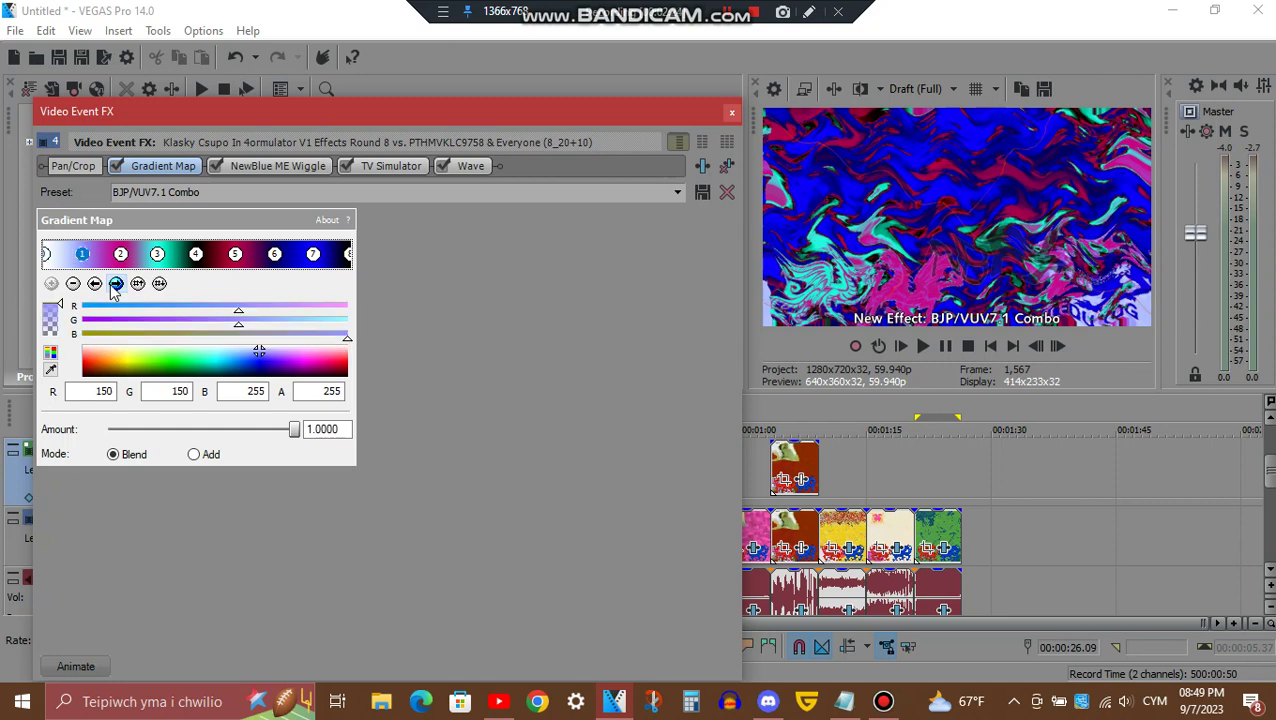
click(115, 284)
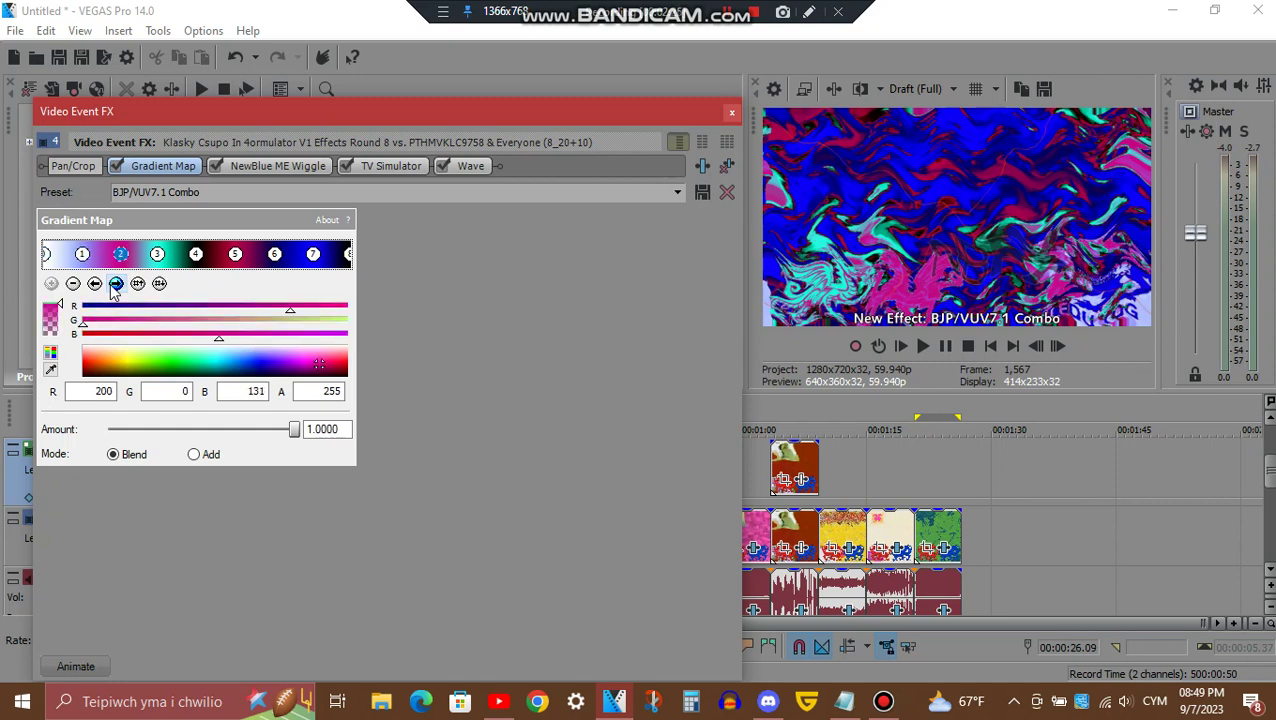
click(115, 284)
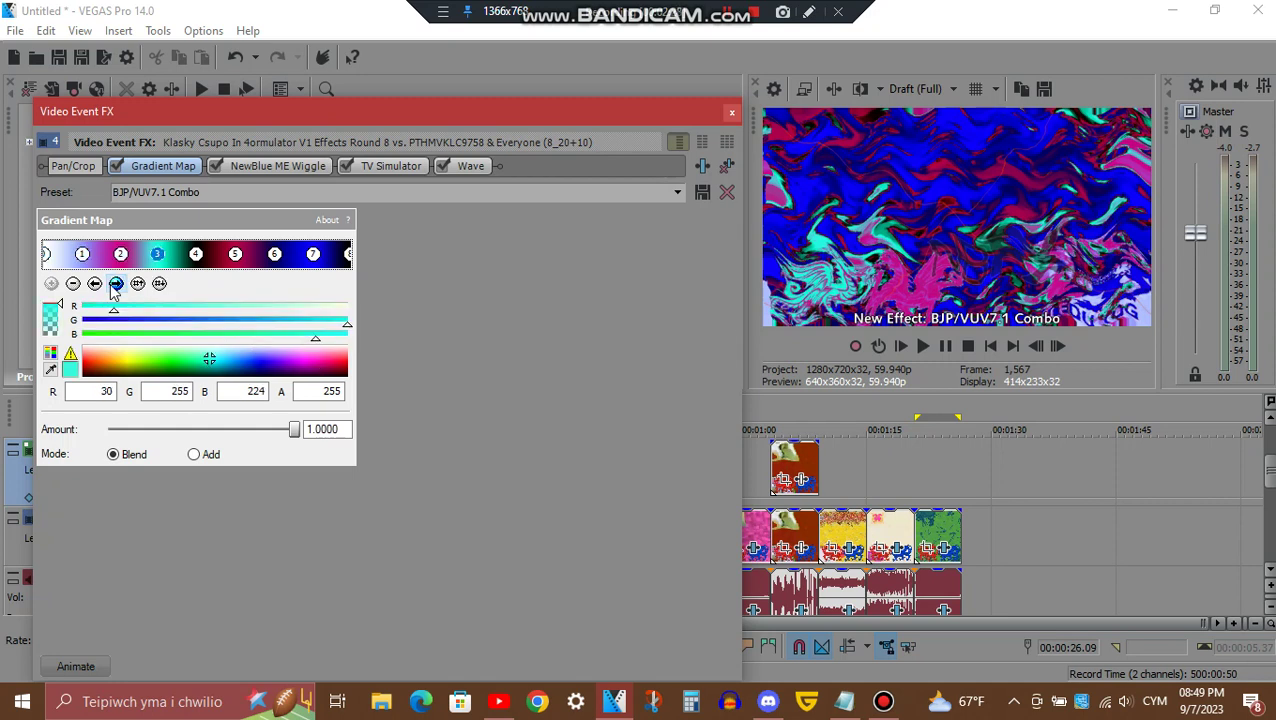
click(115, 284)
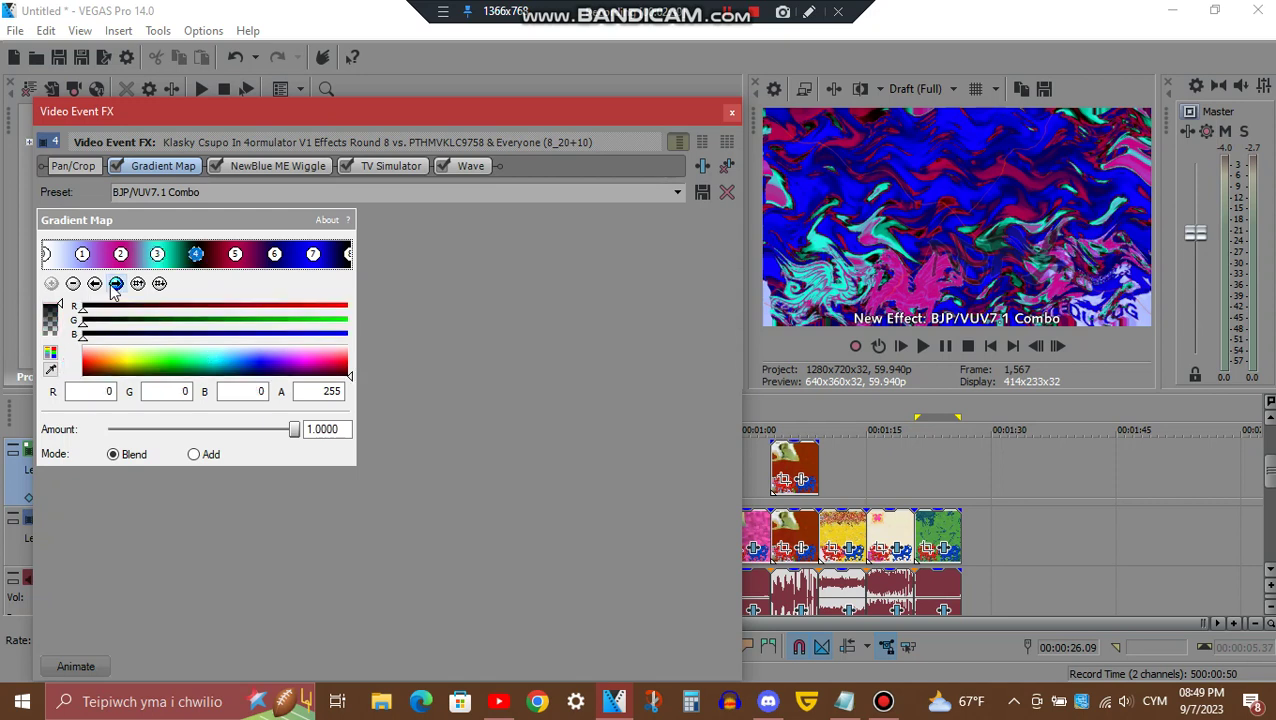
click(115, 284)
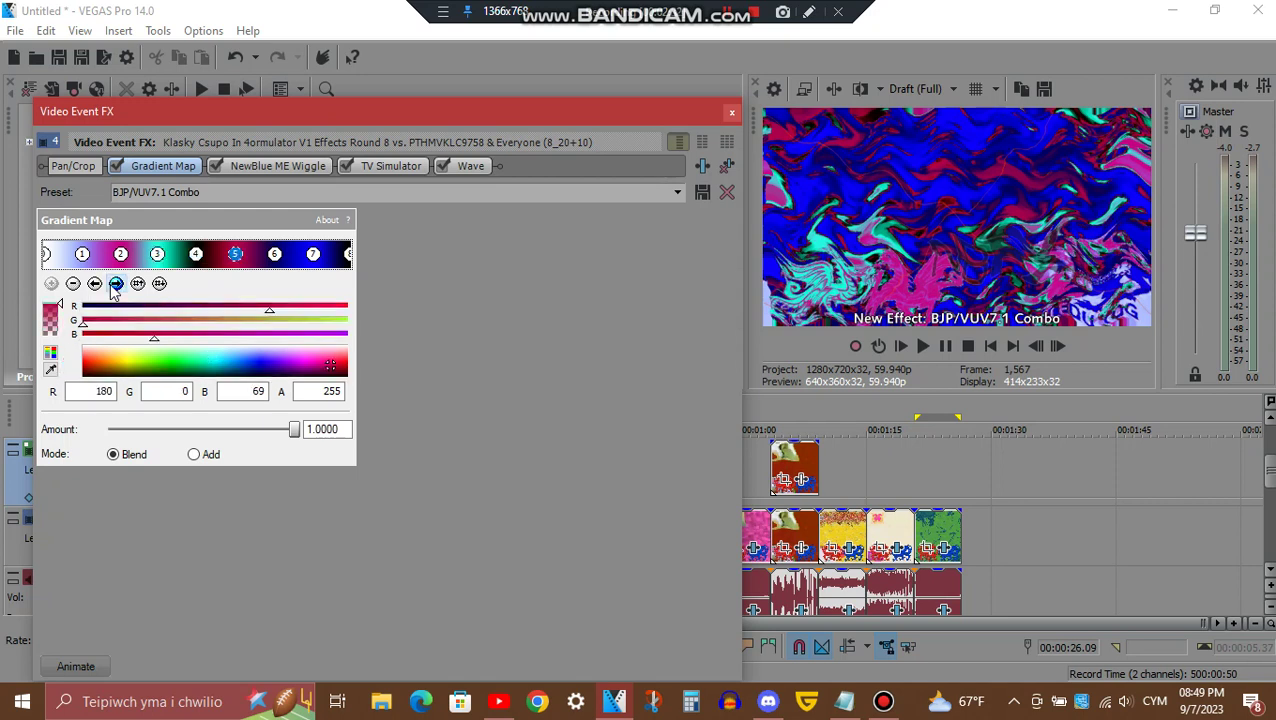
click(115, 284)
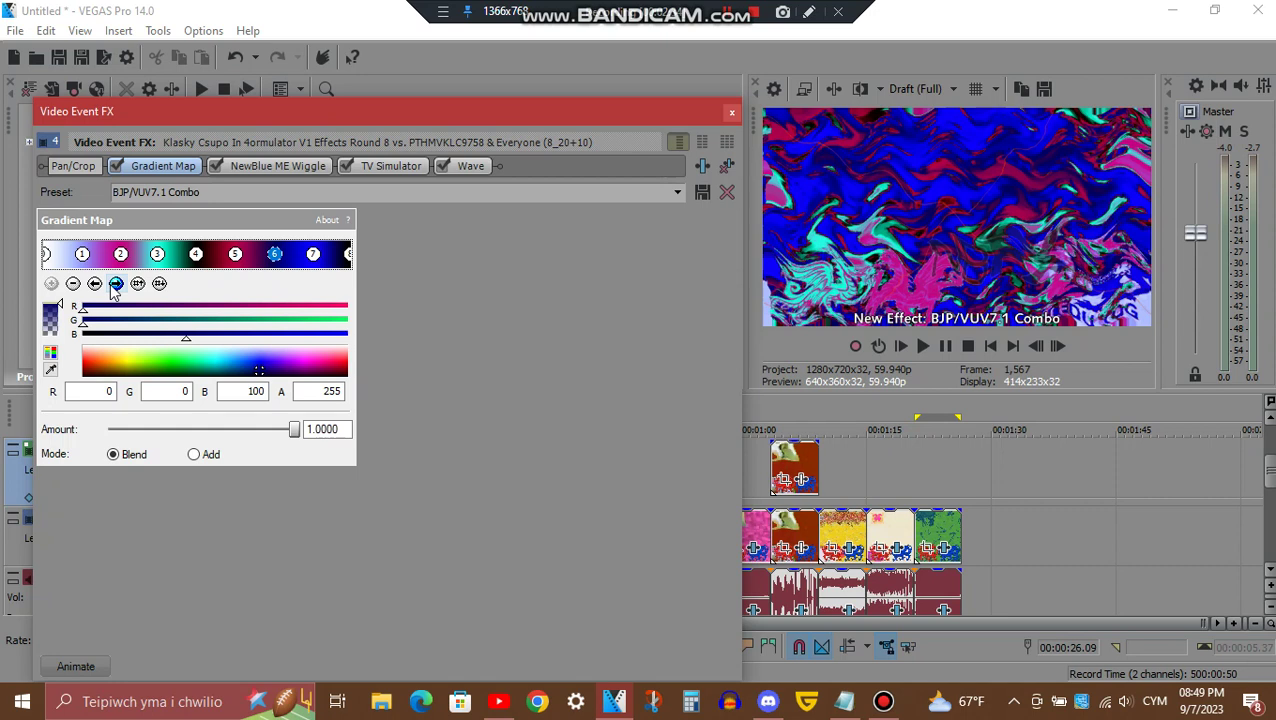
click(115, 284)
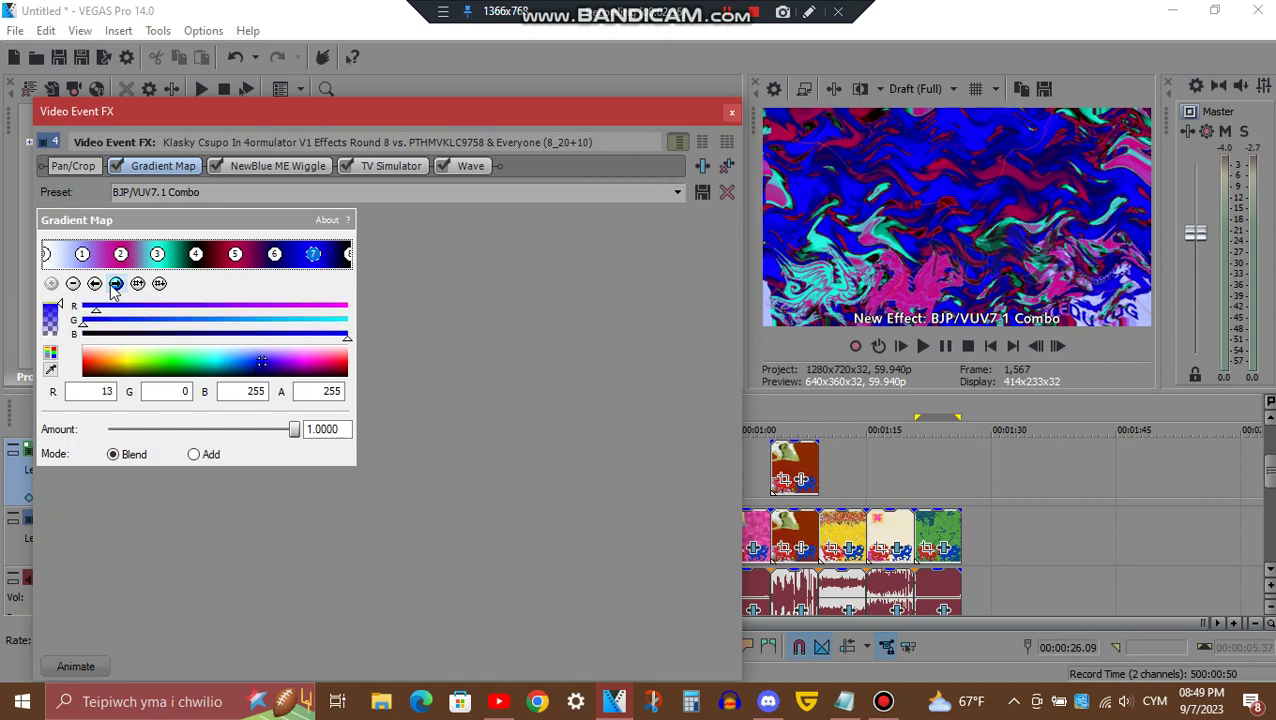
click(115, 284)
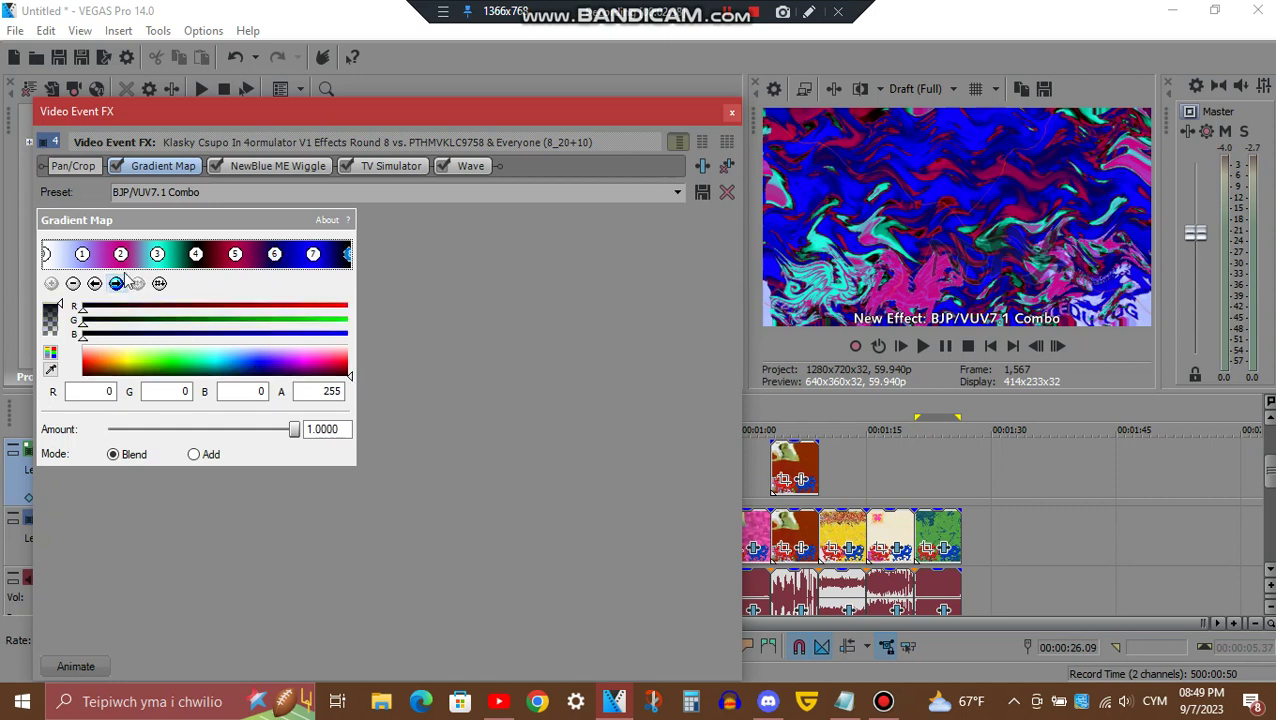
Review the fifth clip's NewBlue ME Wiggle, TV Simulator and Wave settings and close its video effects
click(258, 165)
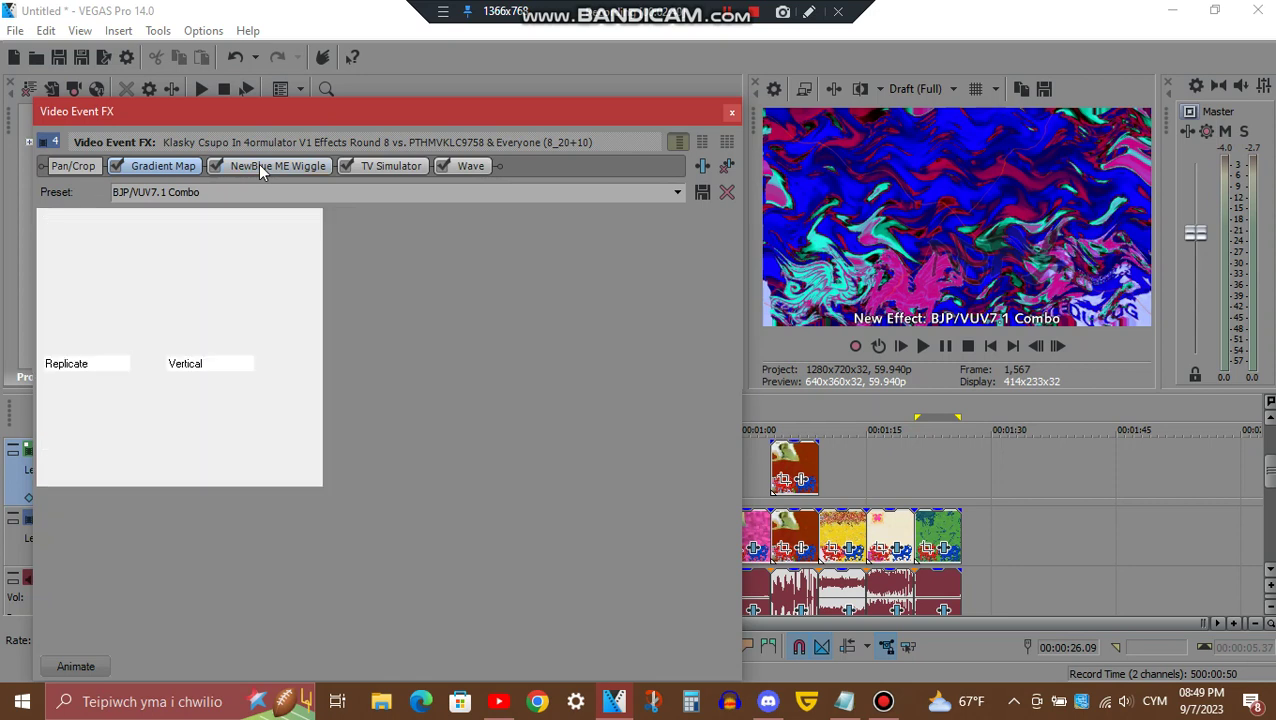
click(406, 172)
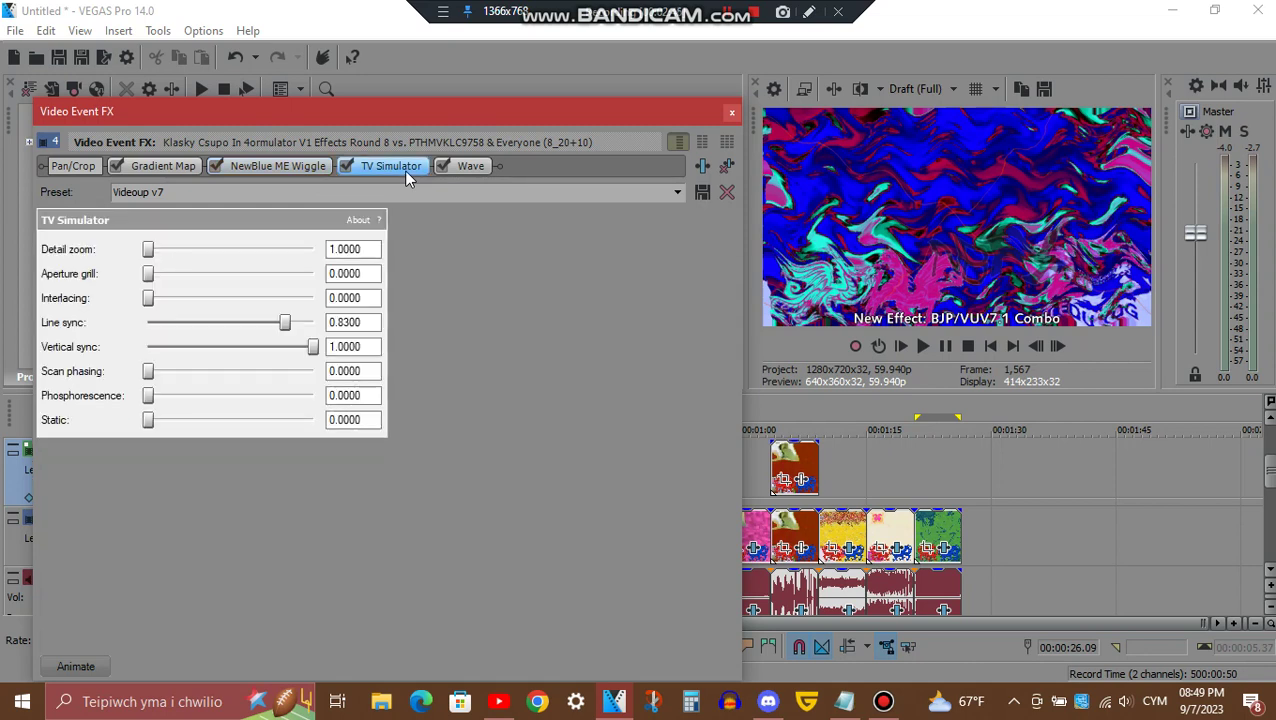
click(471, 166)
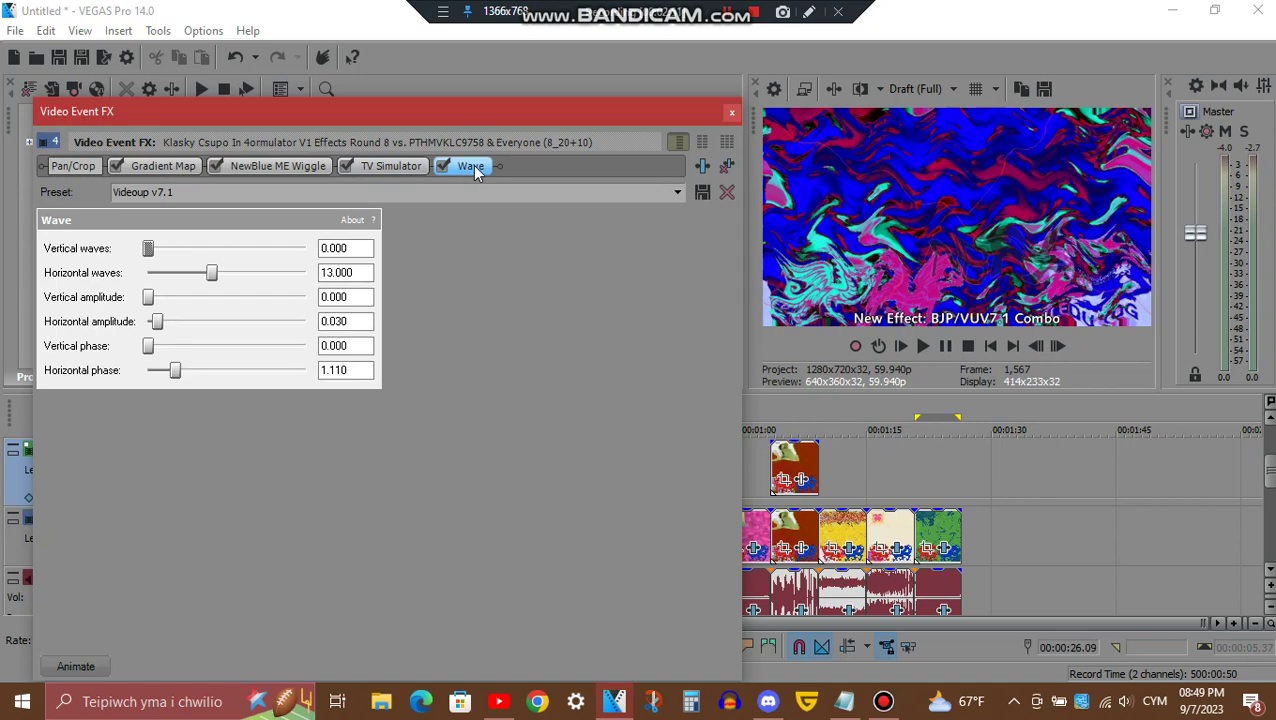
click(729, 112)
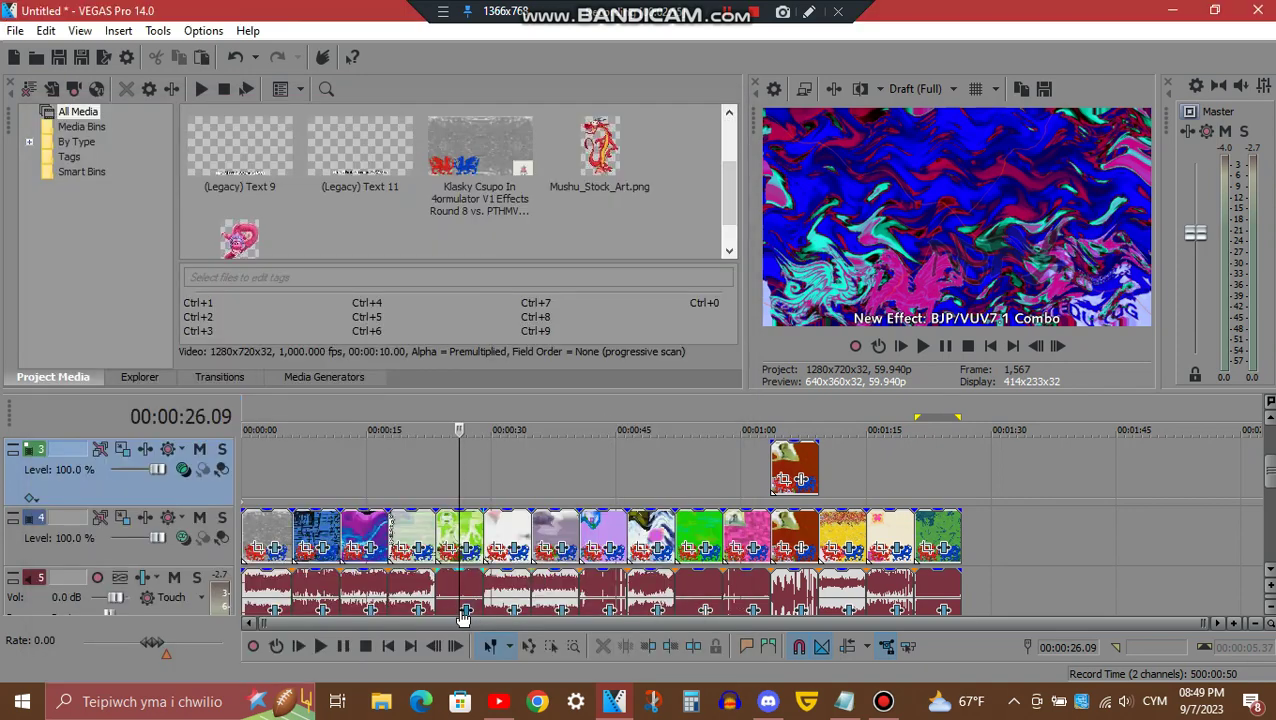
Review the fifth clip's audio effects, both Orange Vocoders, tb_grumblebum and IL Vocodex down to its keyboard, and close them
click(466, 608)
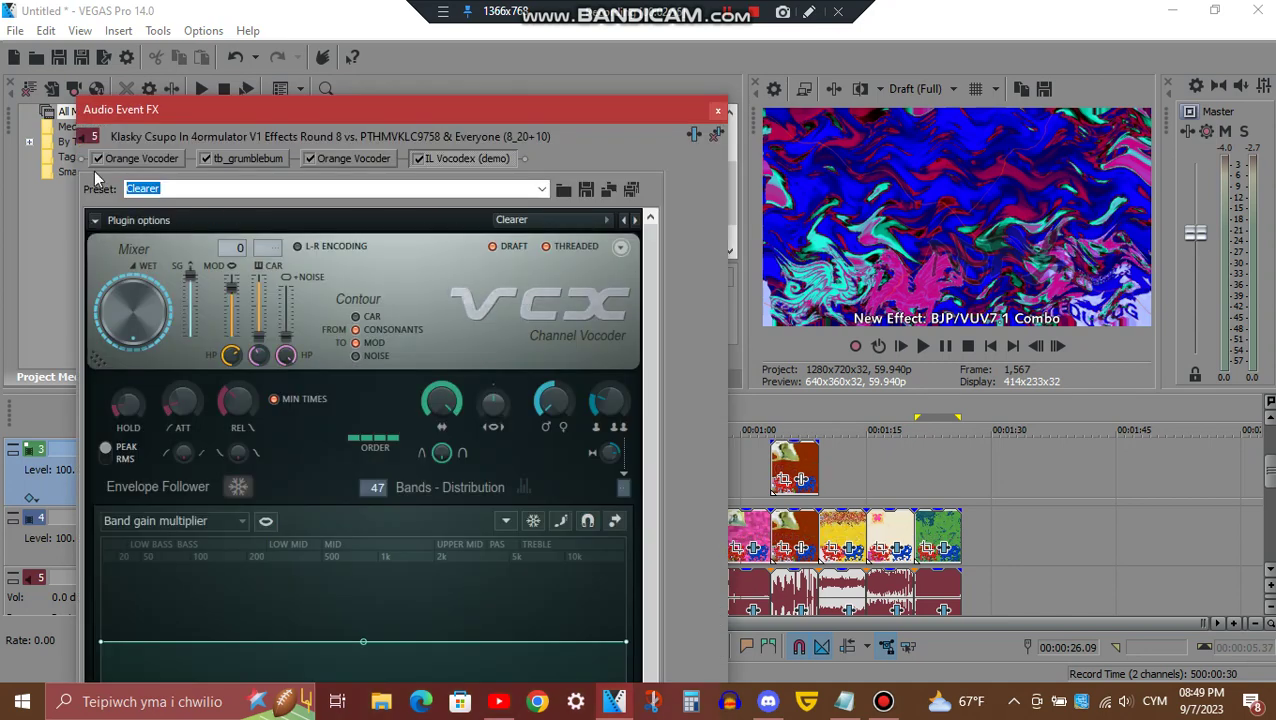
click(137, 160)
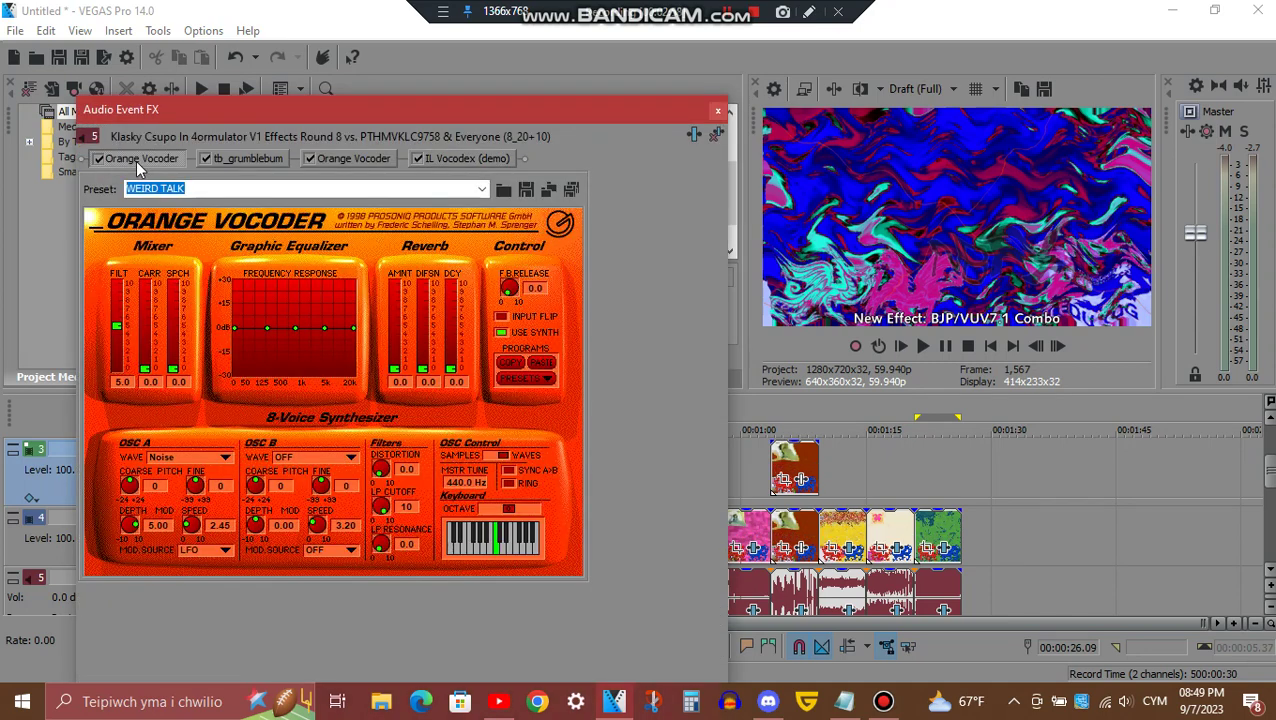
click(246, 160)
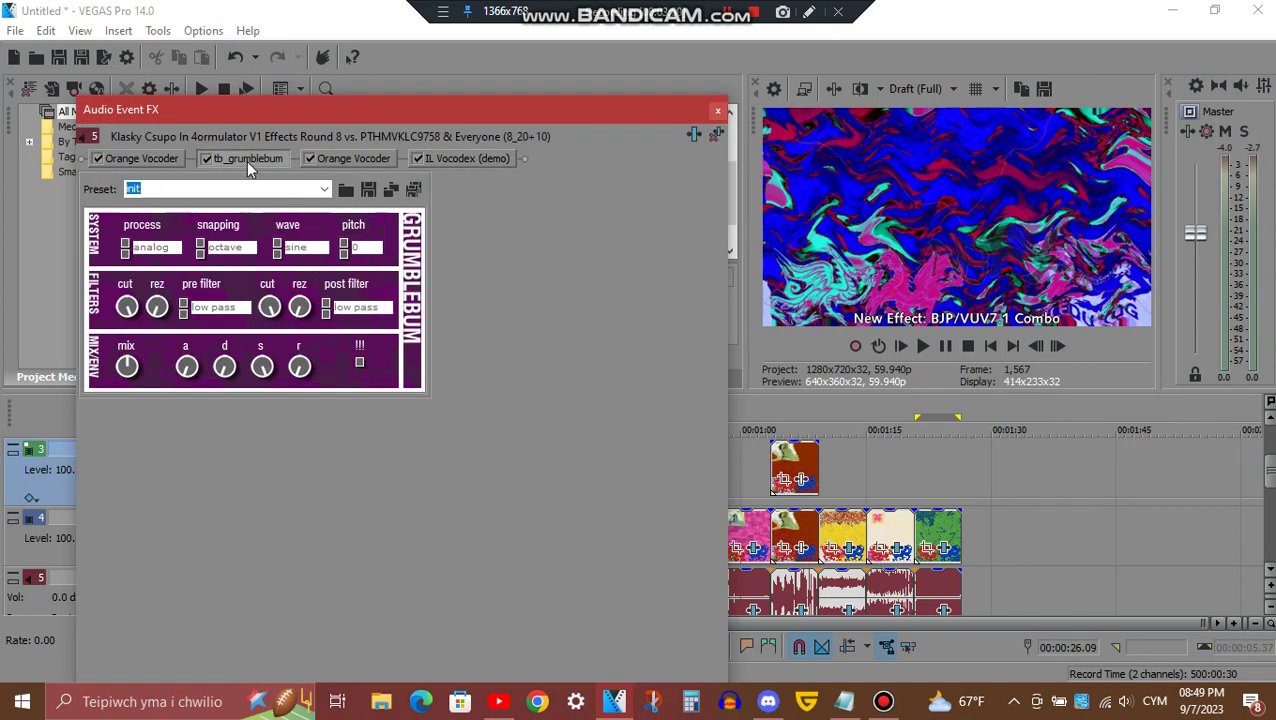
click(376, 160)
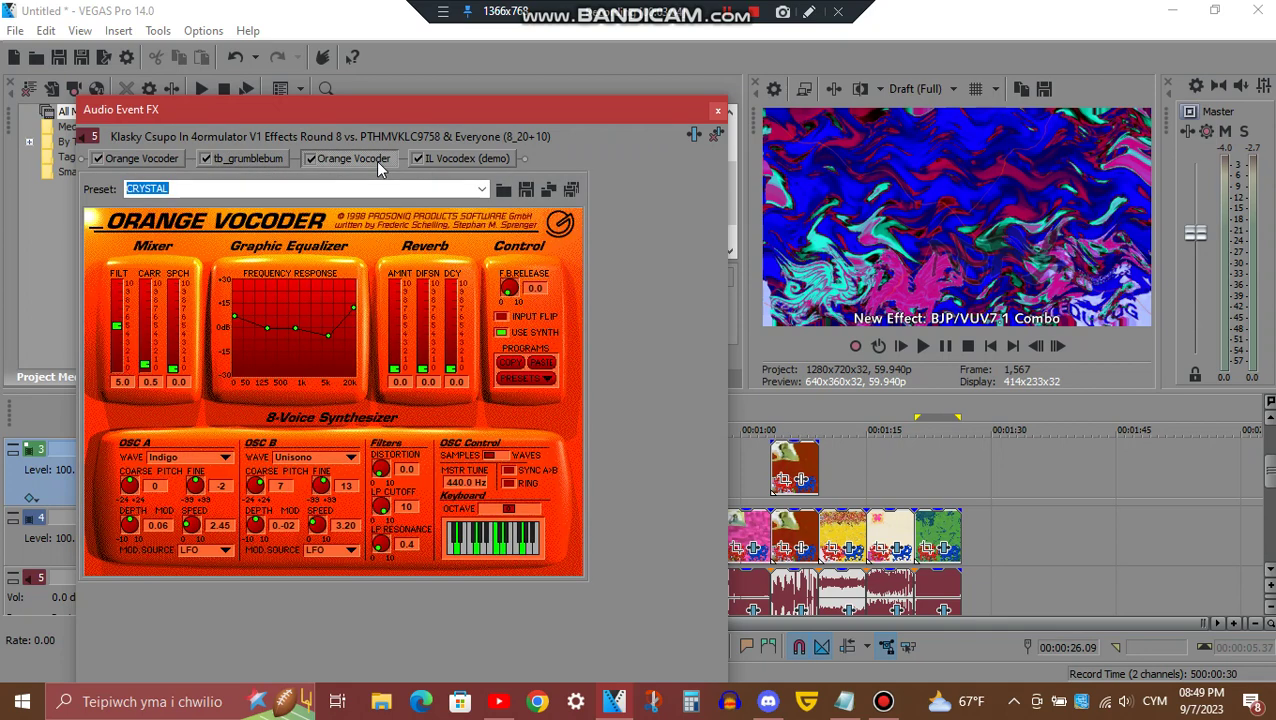
click(478, 160)
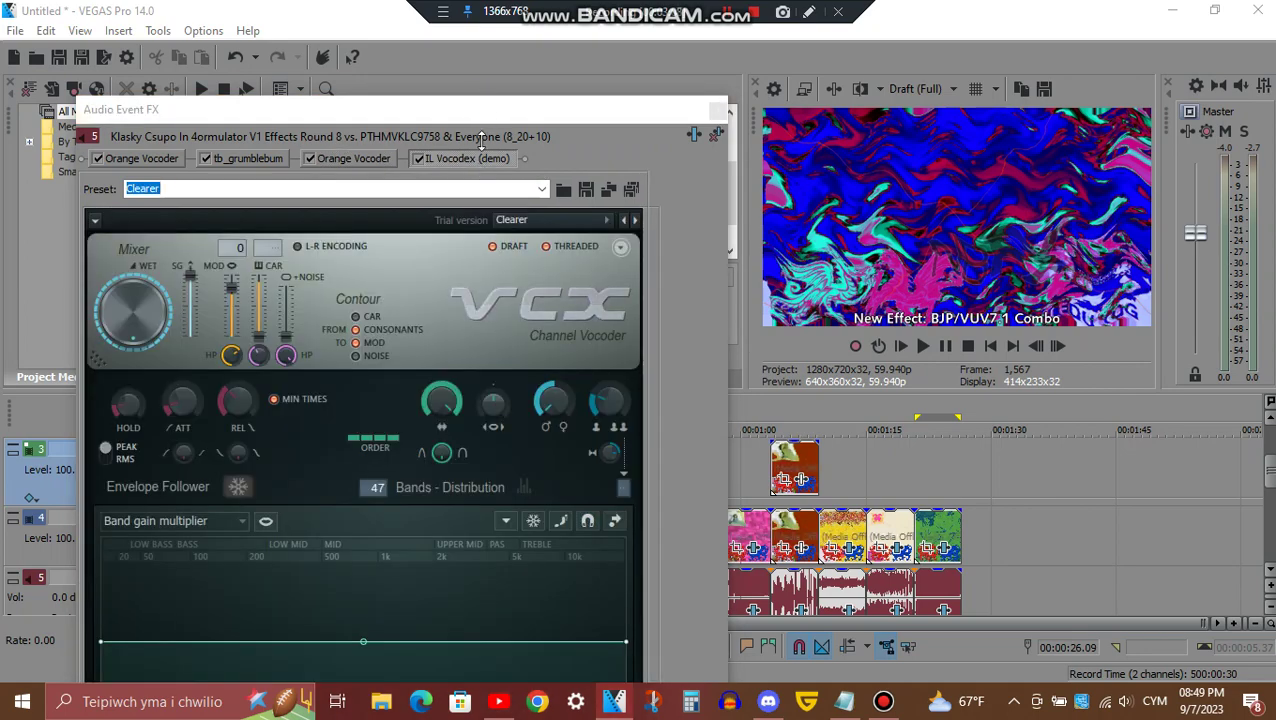
mouse_move(506, 113)
mouse_down()
mouse_move(506, 318)
mouse_move(510, 127)
mouse_up()
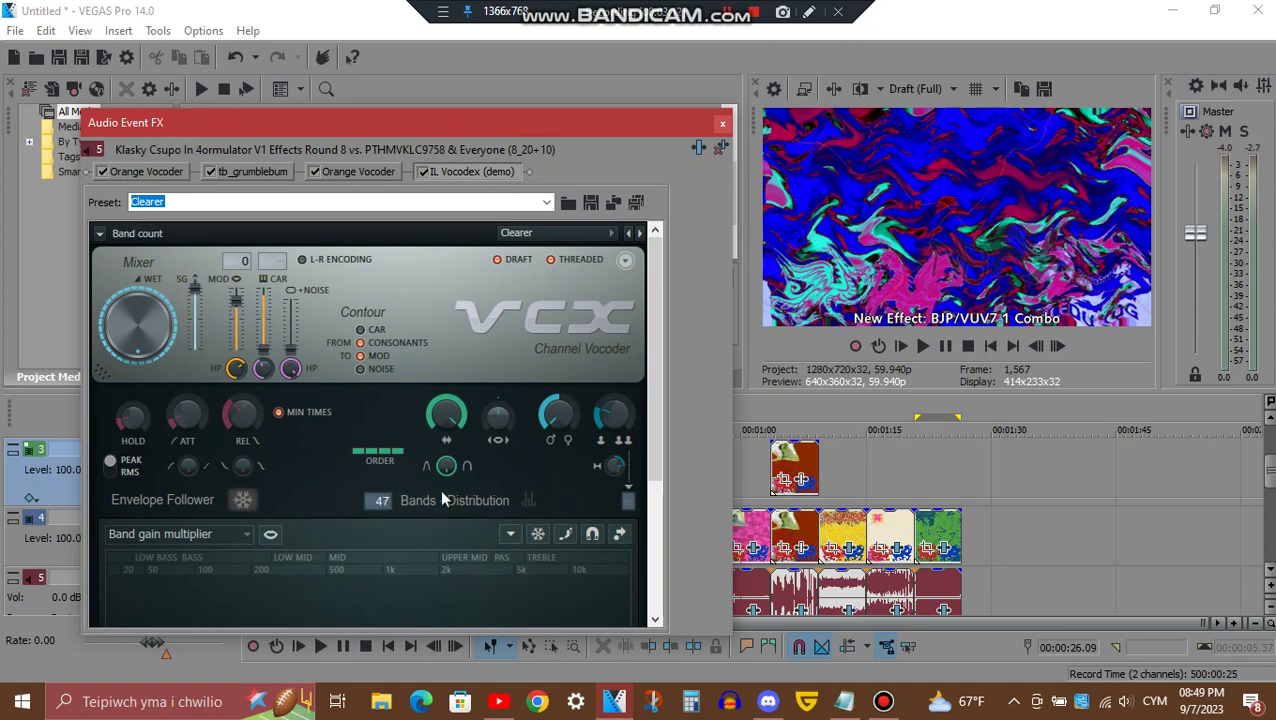
drag(655, 328, 688, 586)
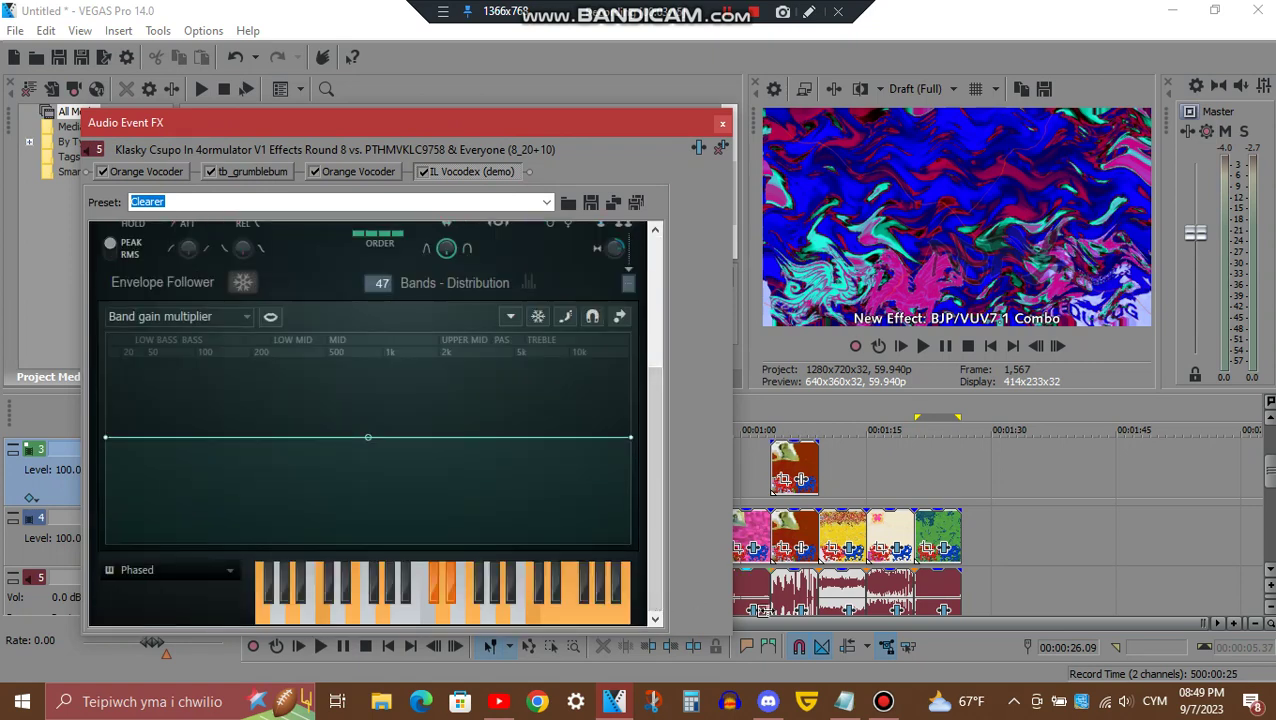
click(722, 124)
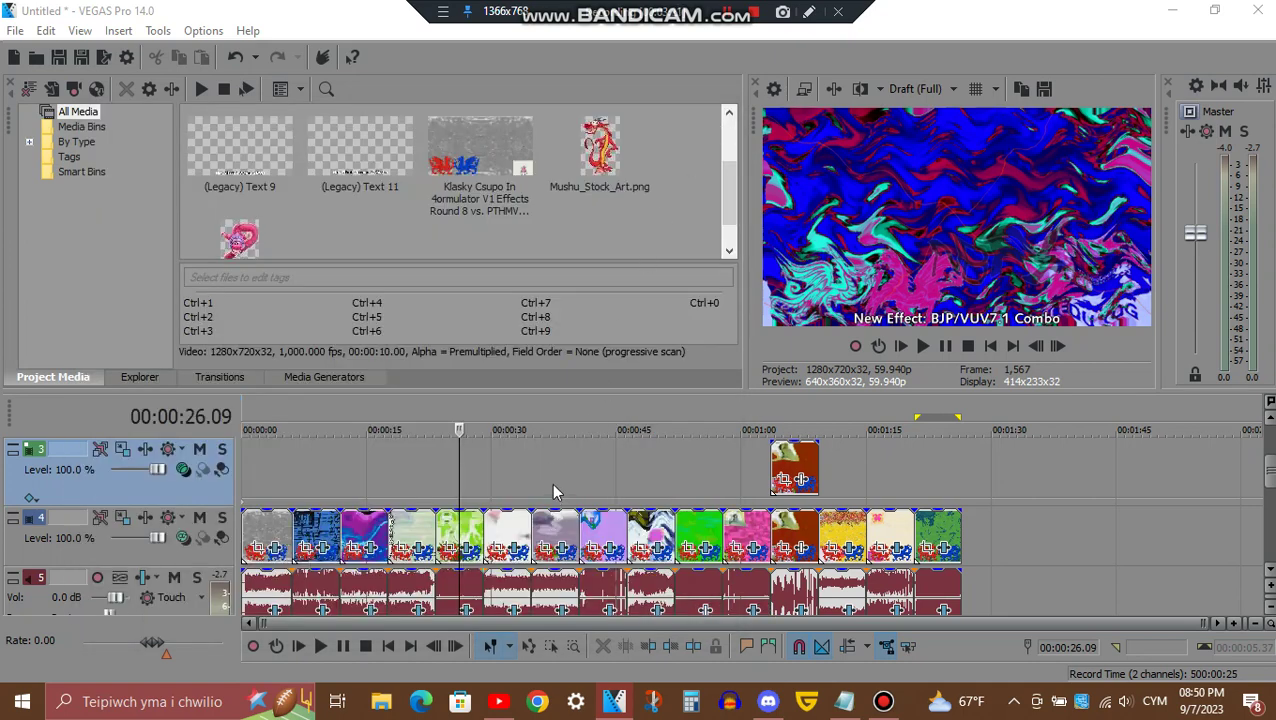
Open the seventh clip's video effects and show its TV Simulator and Unsharp Mask settings
click(552, 517)
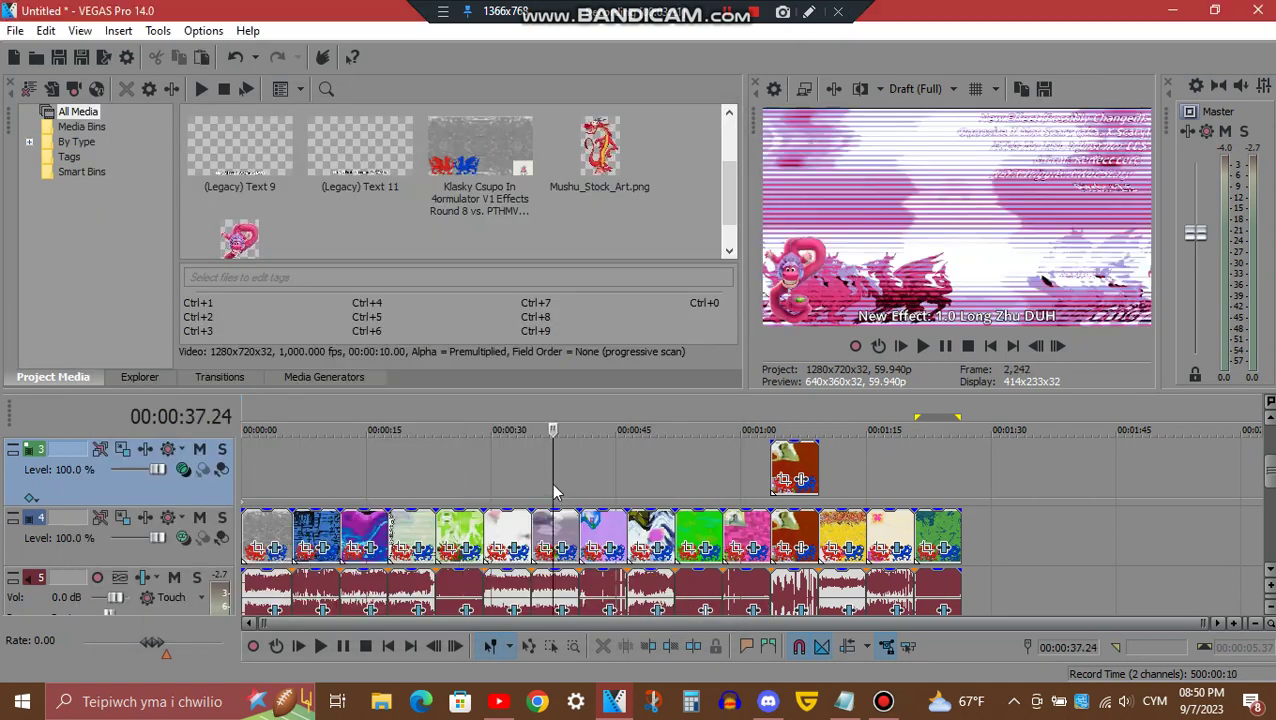
click(565, 553)
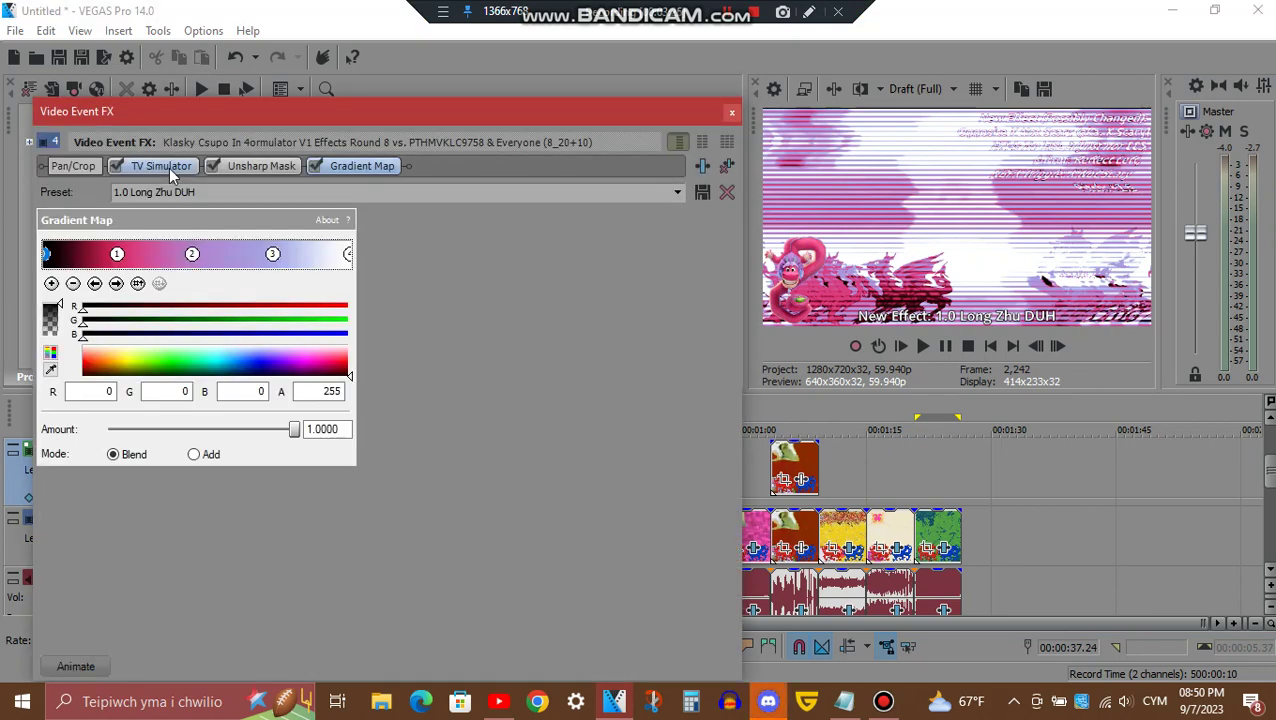
click(170, 175)
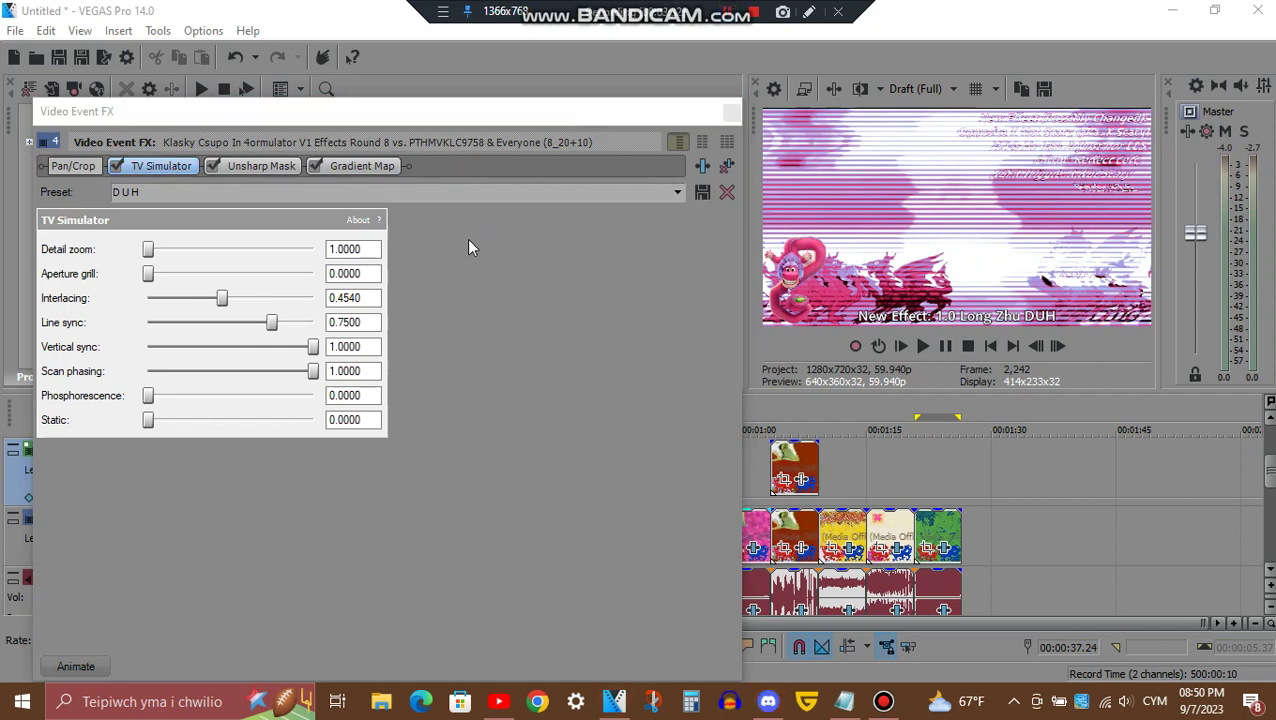
click(288, 169)
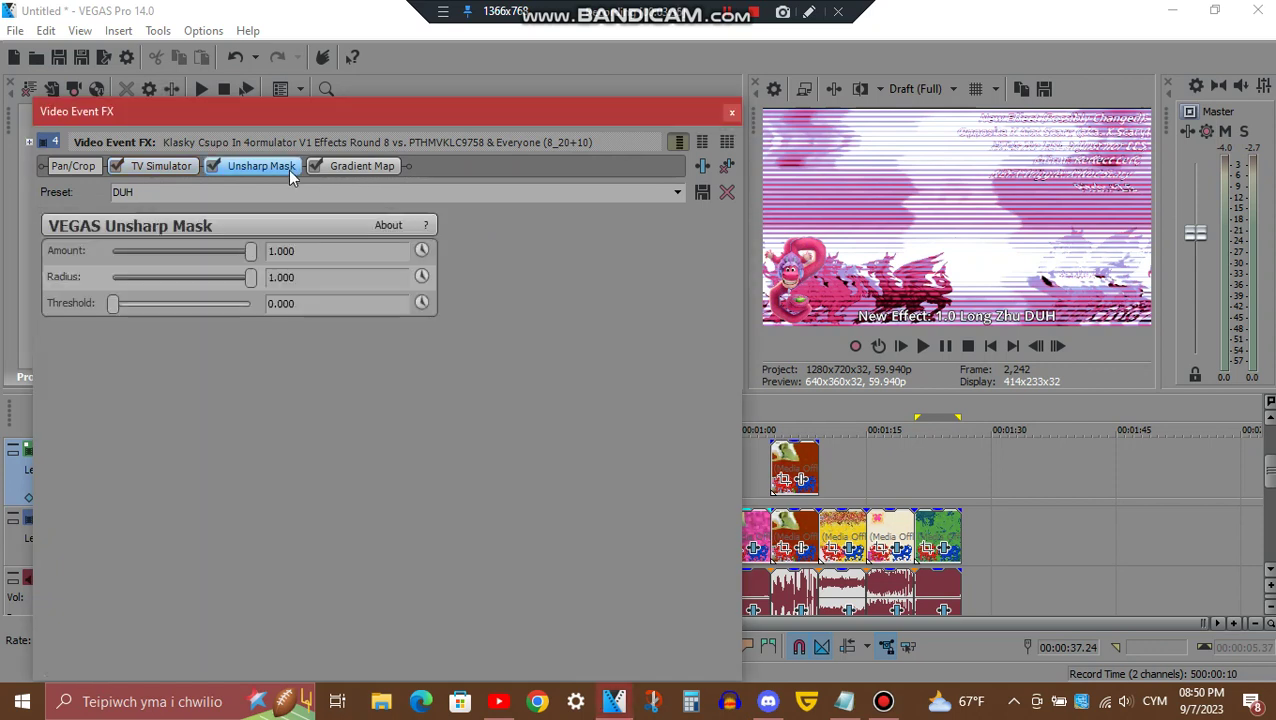
Examine the colour of each Gradient Map control point on the seventh clip and close its video effects
click(380, 168)
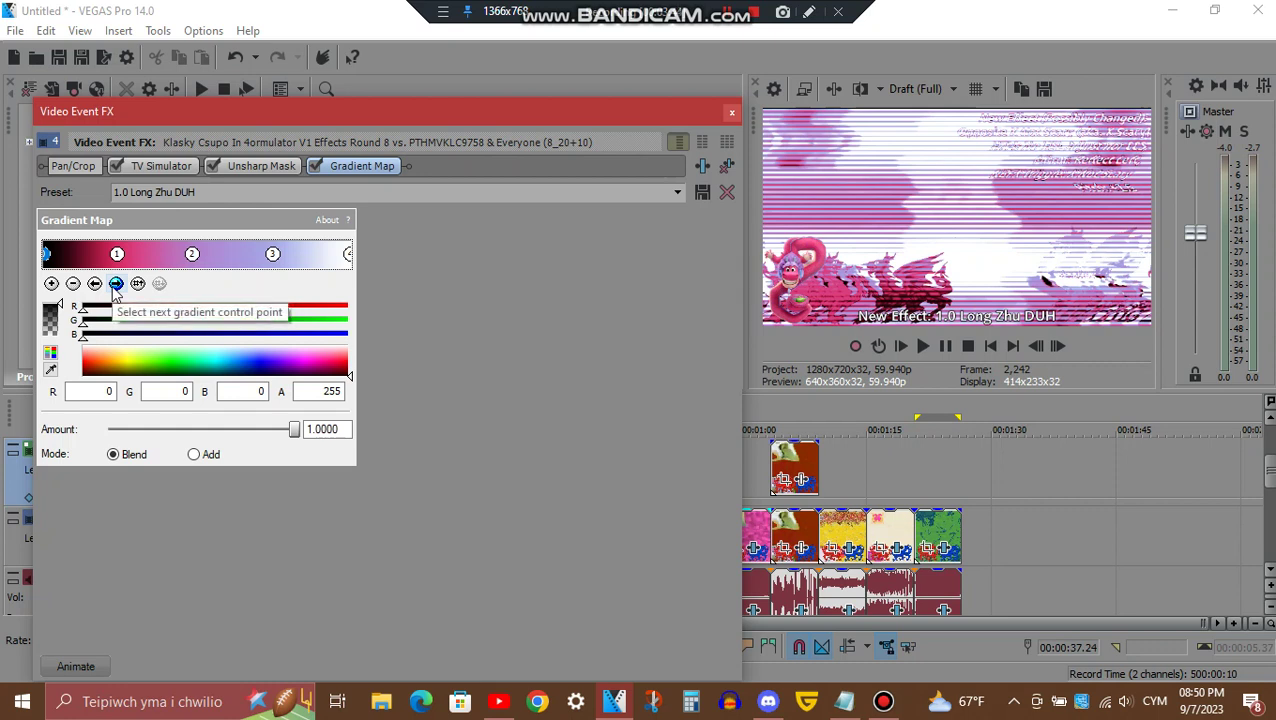
click(116, 285)
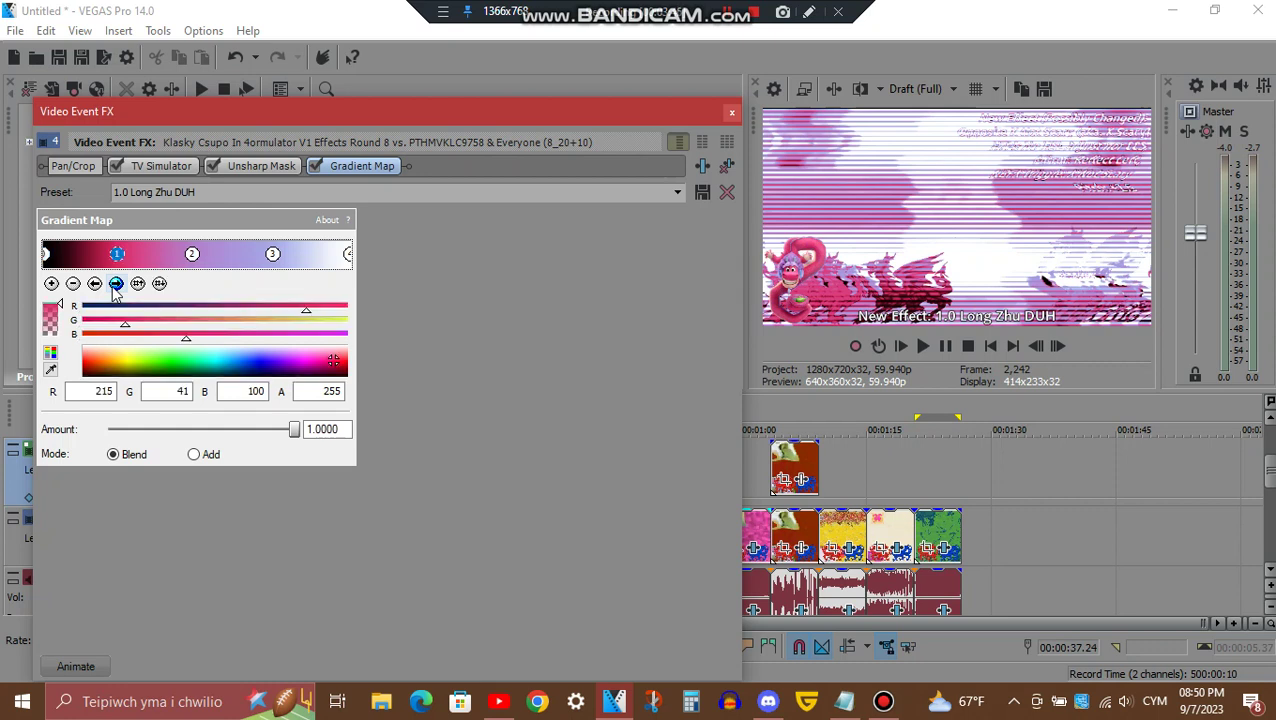
click(116, 285)
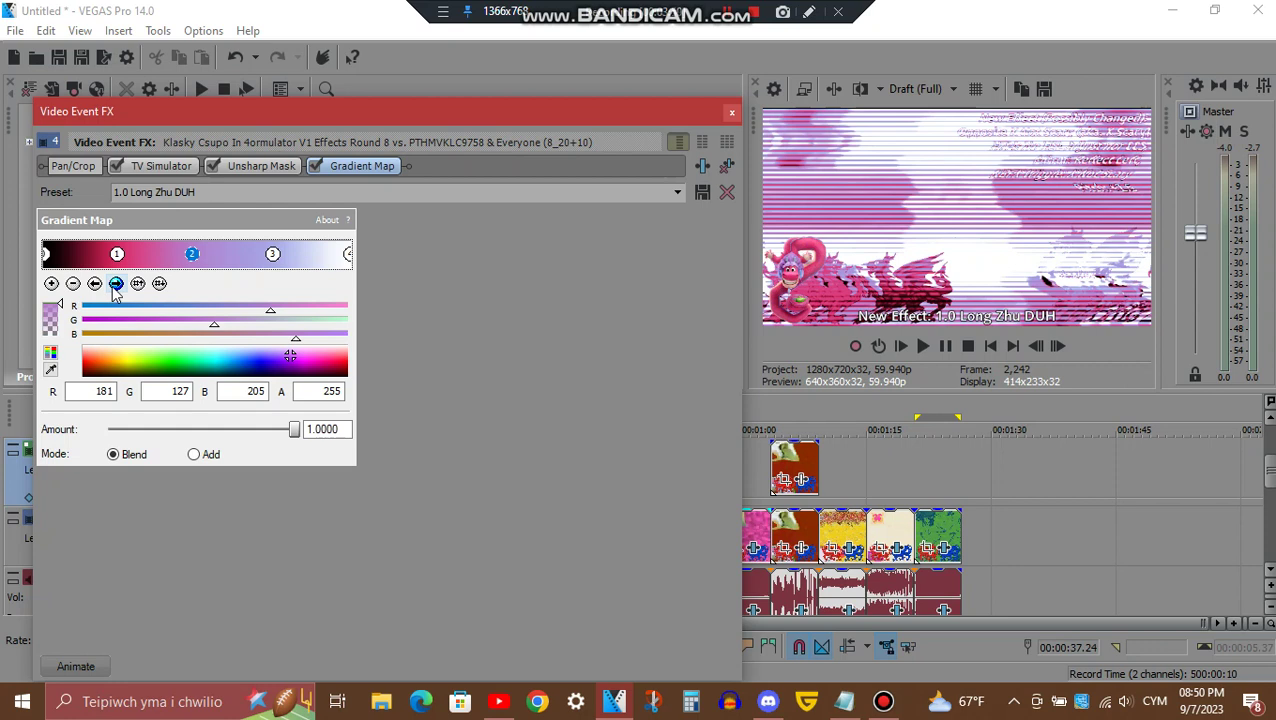
click(116, 285)
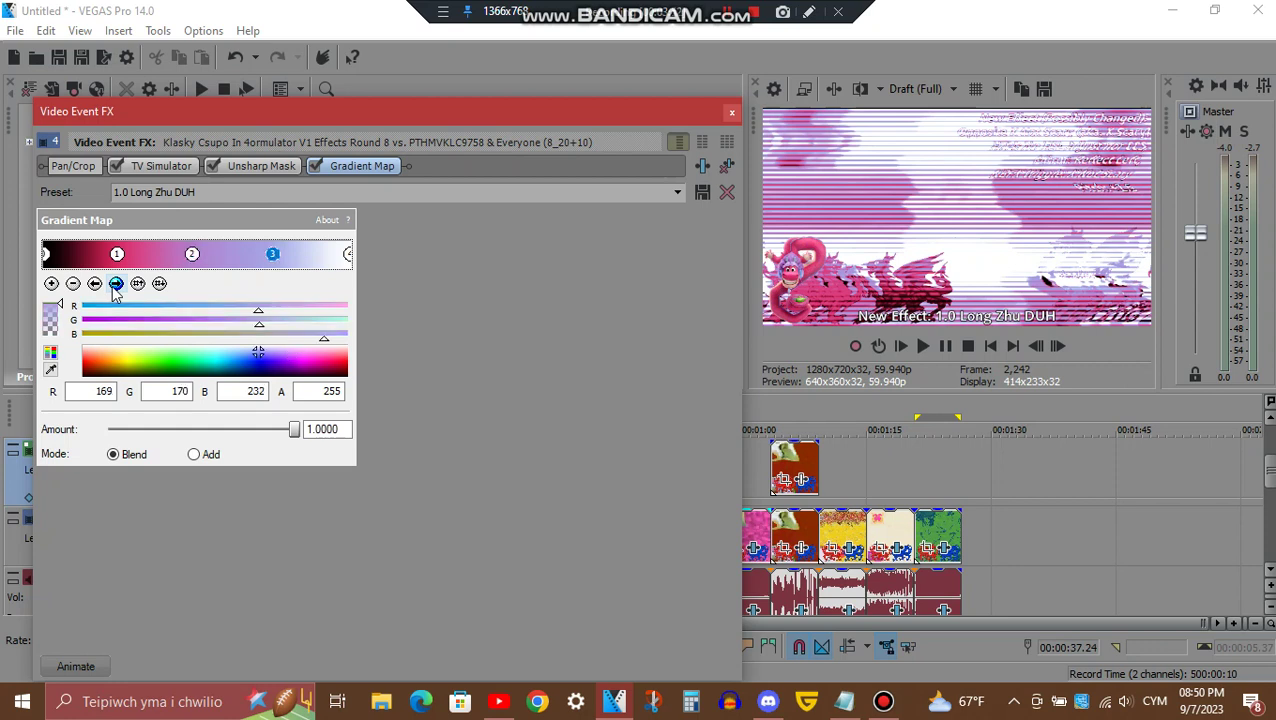
click(116, 285)
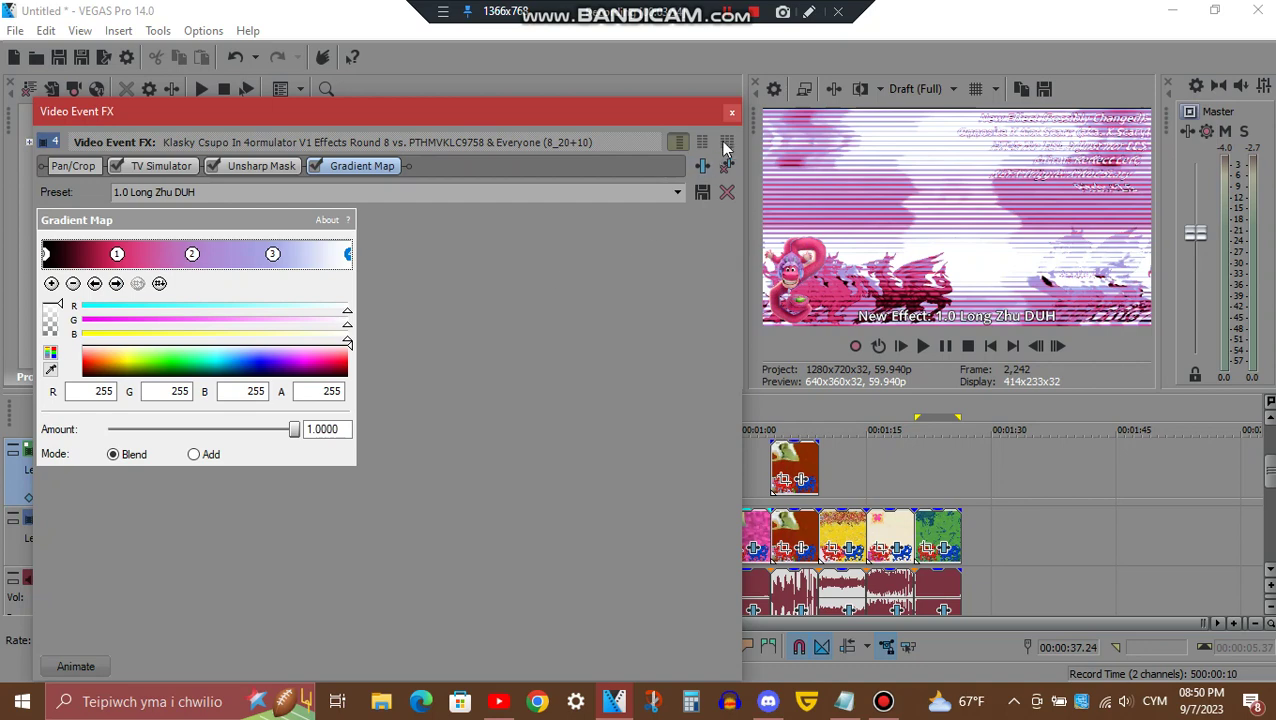
click(733, 114)
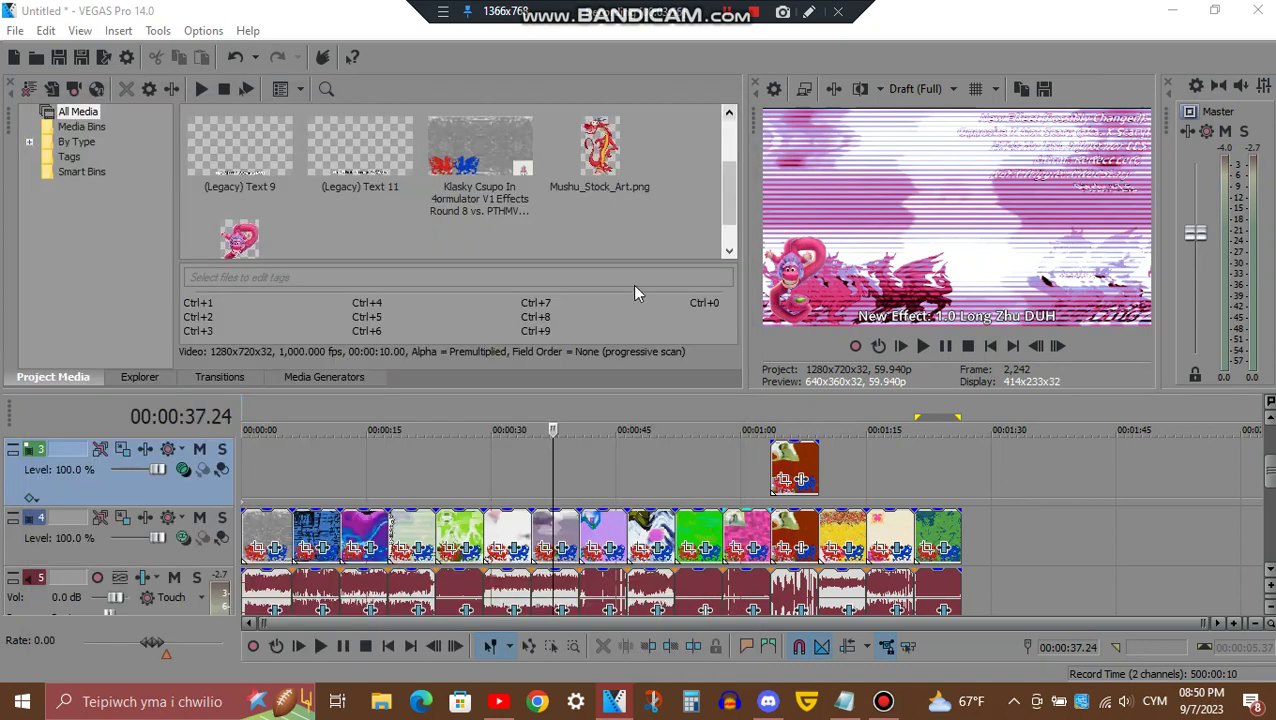
Review the seventh clip's audio effects, both ExpressFX Choruses, Pitch Shift and IL Vocodex down to its keyboard, and close them
click(561, 609)
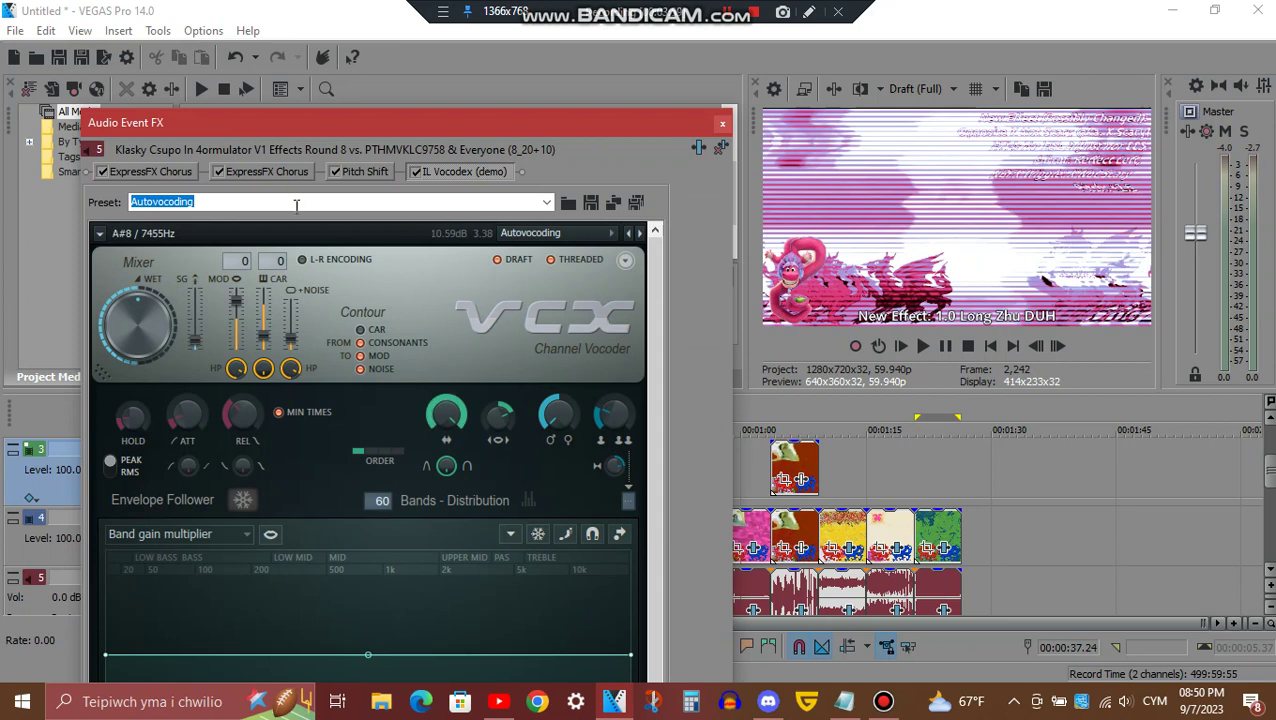
click(166, 170)
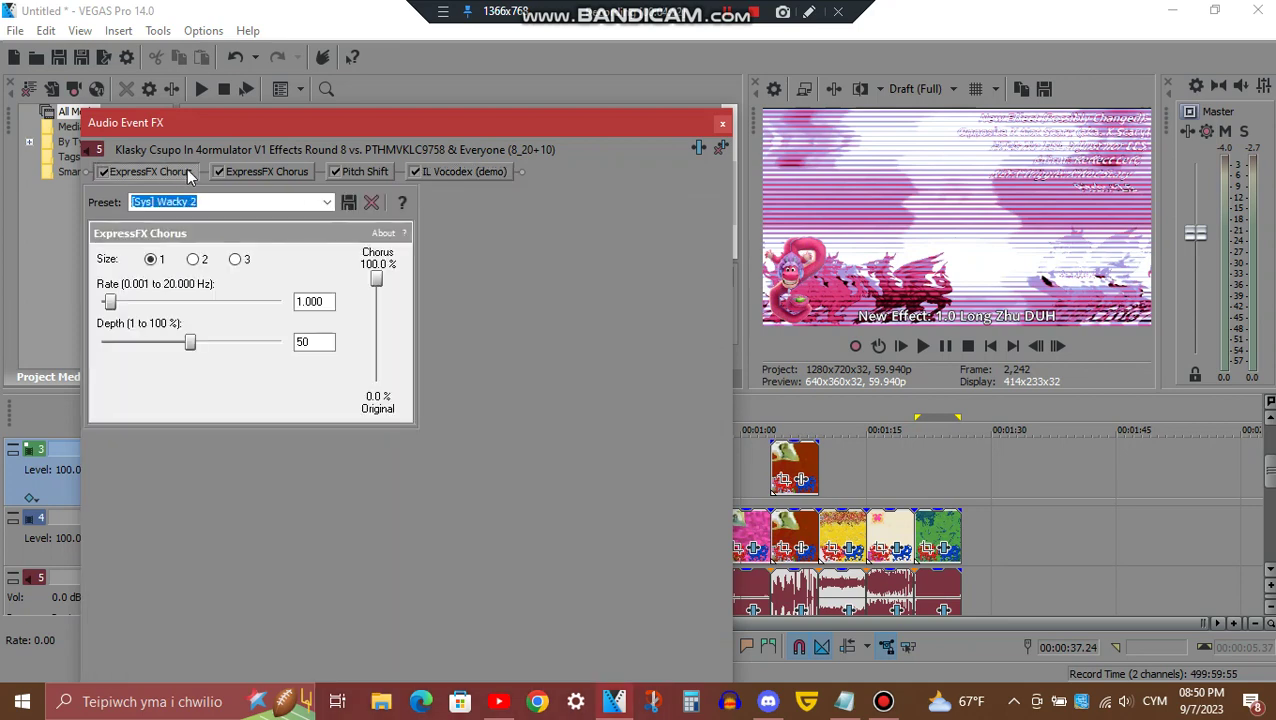
click(276, 170)
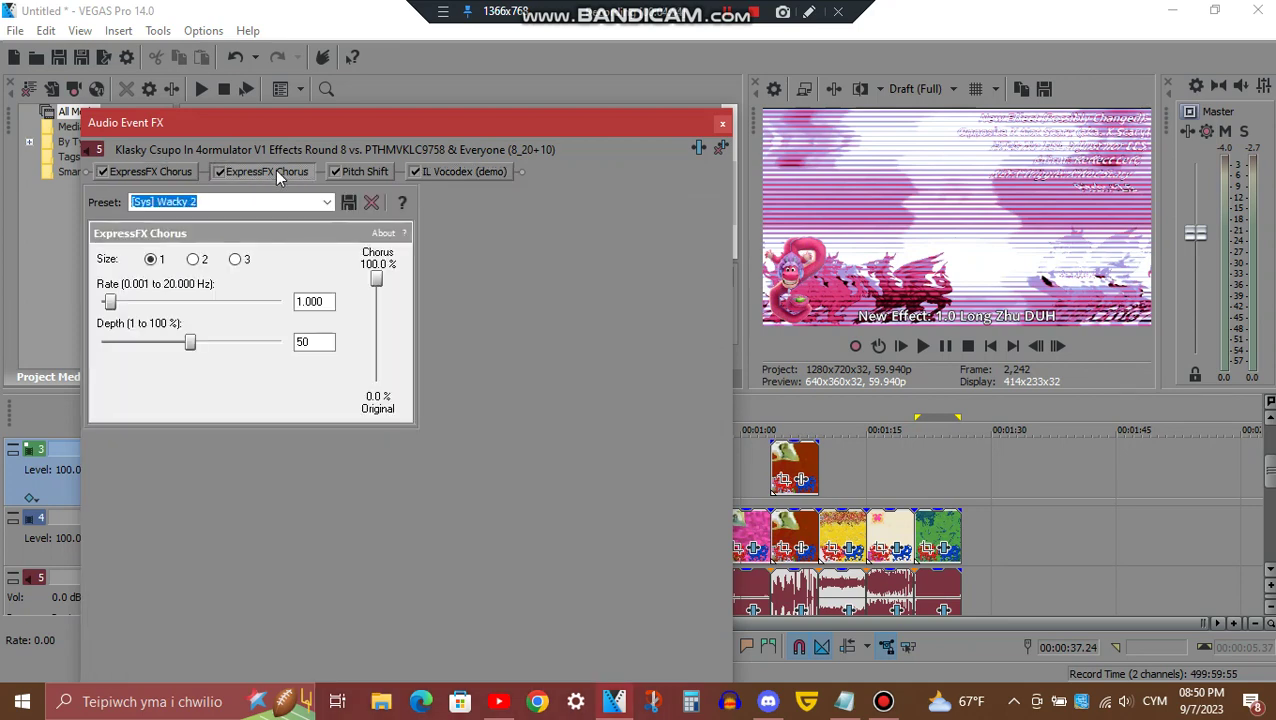
click(371, 172)
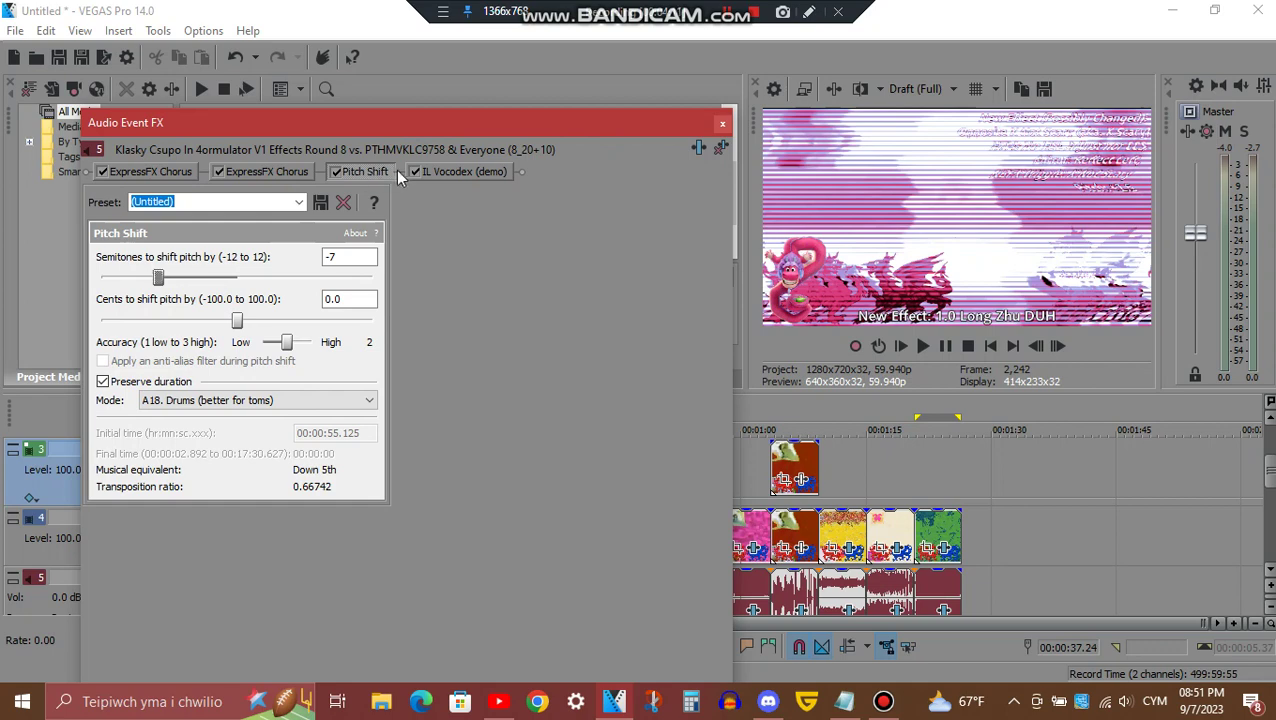
click(464, 171)
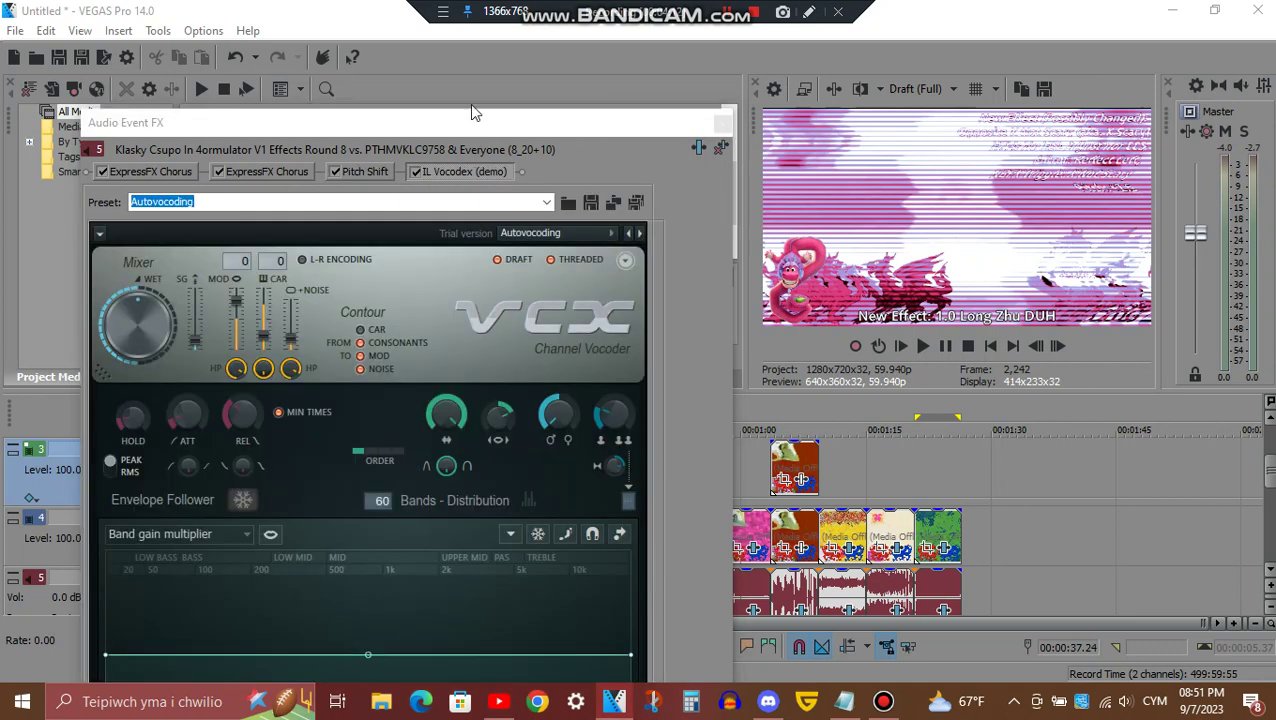
drag(488, 128, 508, 96)
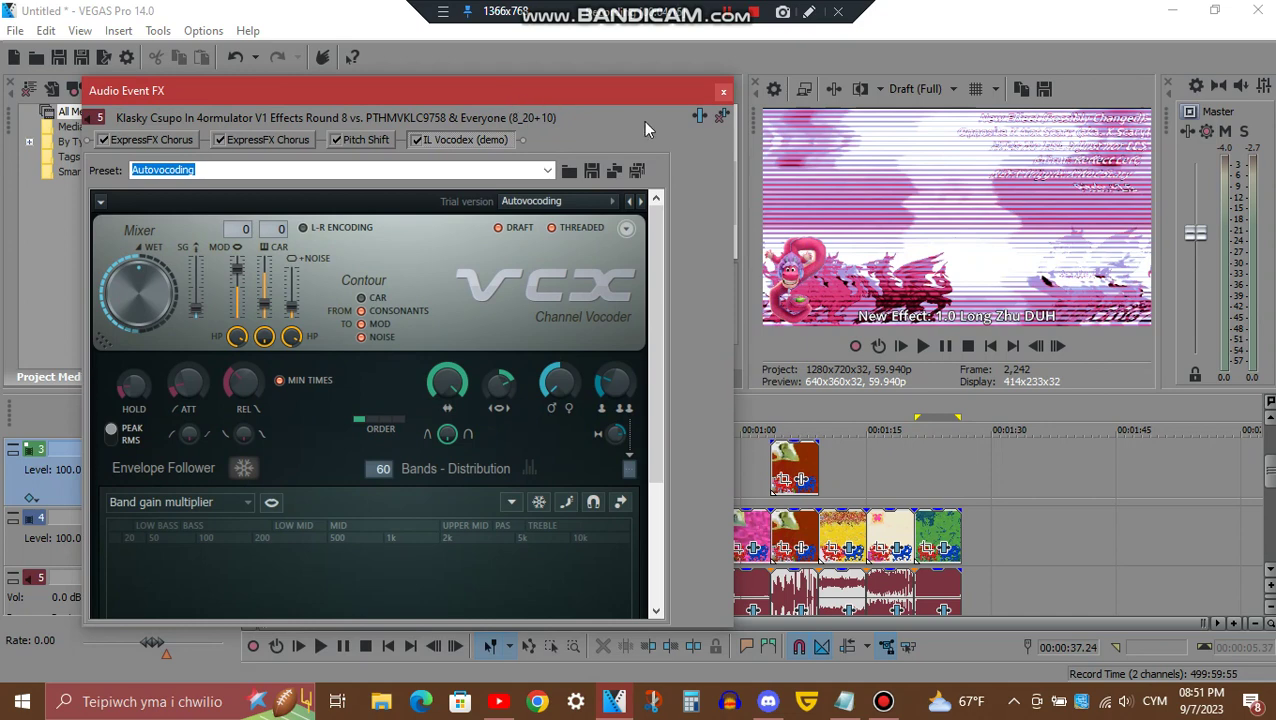
drag(662, 246, 663, 413)
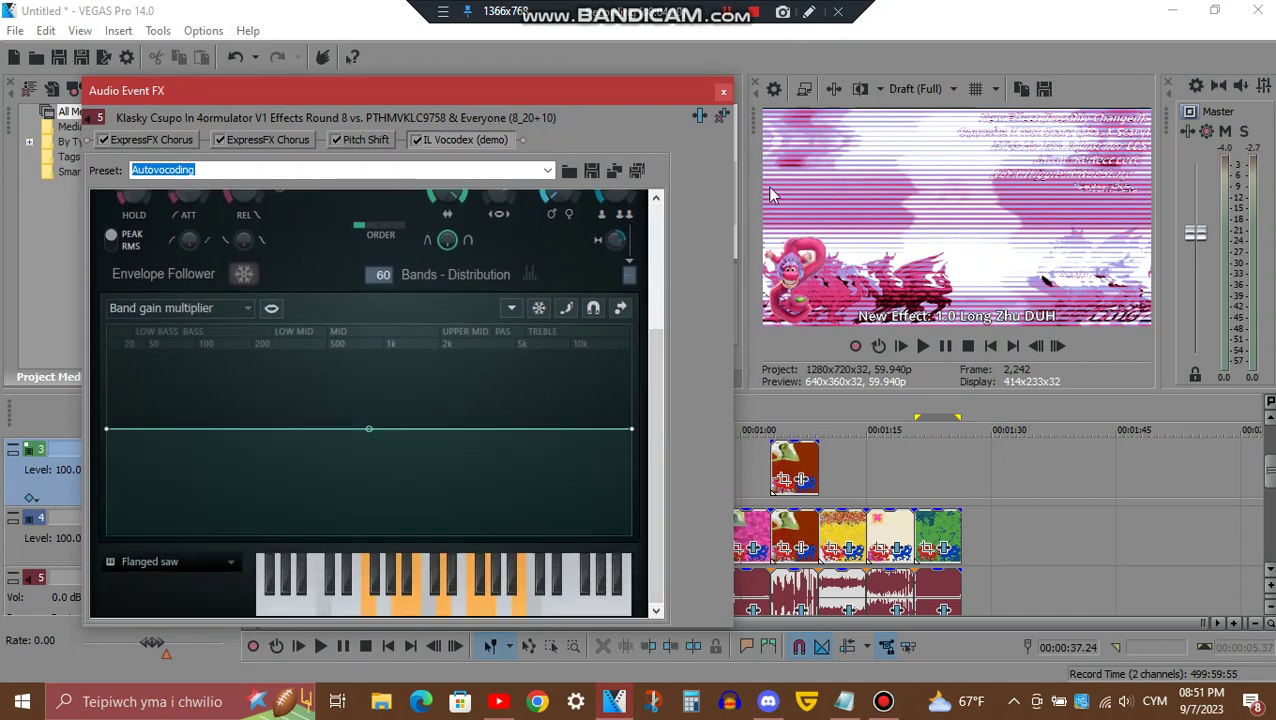
click(723, 93)
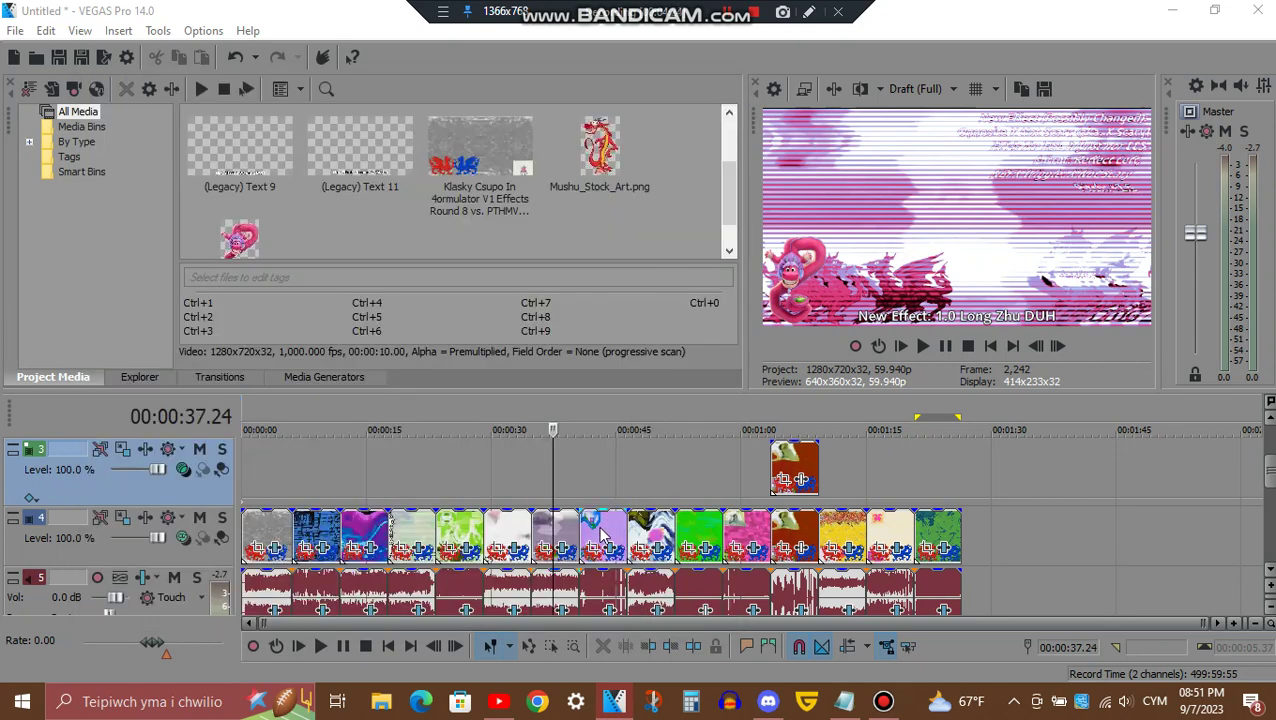
Open the eighth clip's video effects and show its TV Simulator and Unsharp Mask settings
click(600, 537)
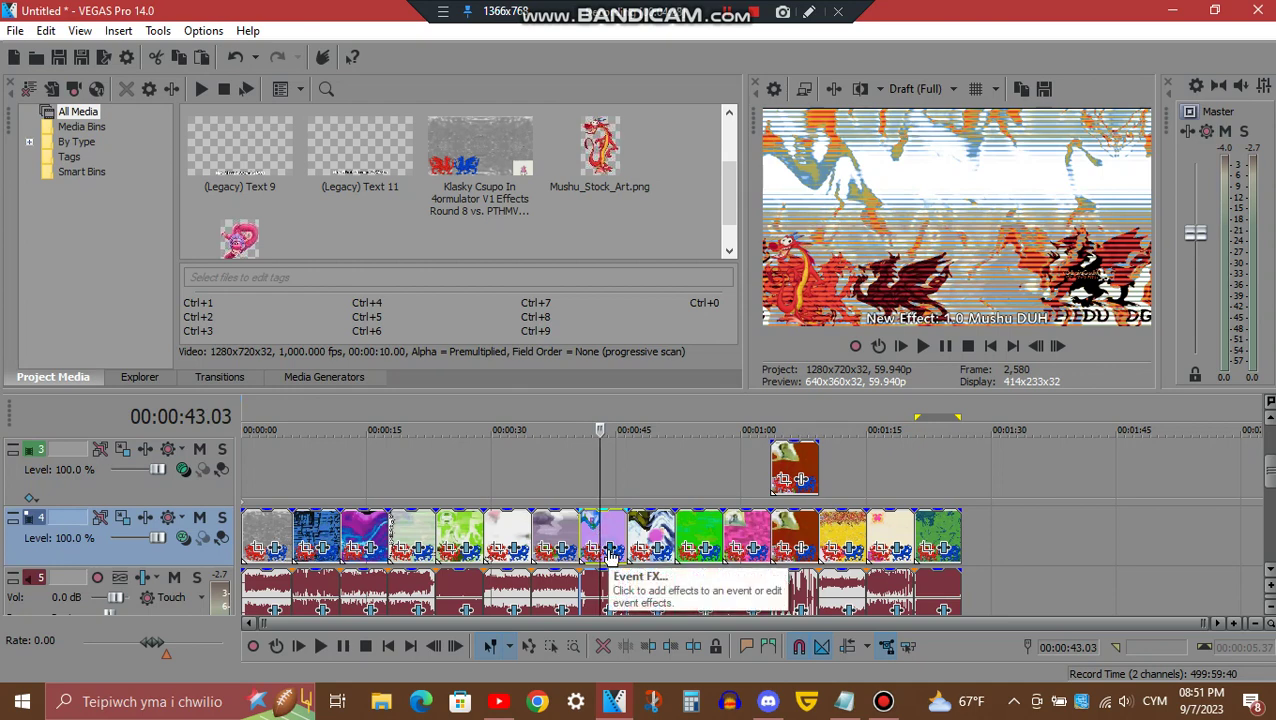
click(611, 555)
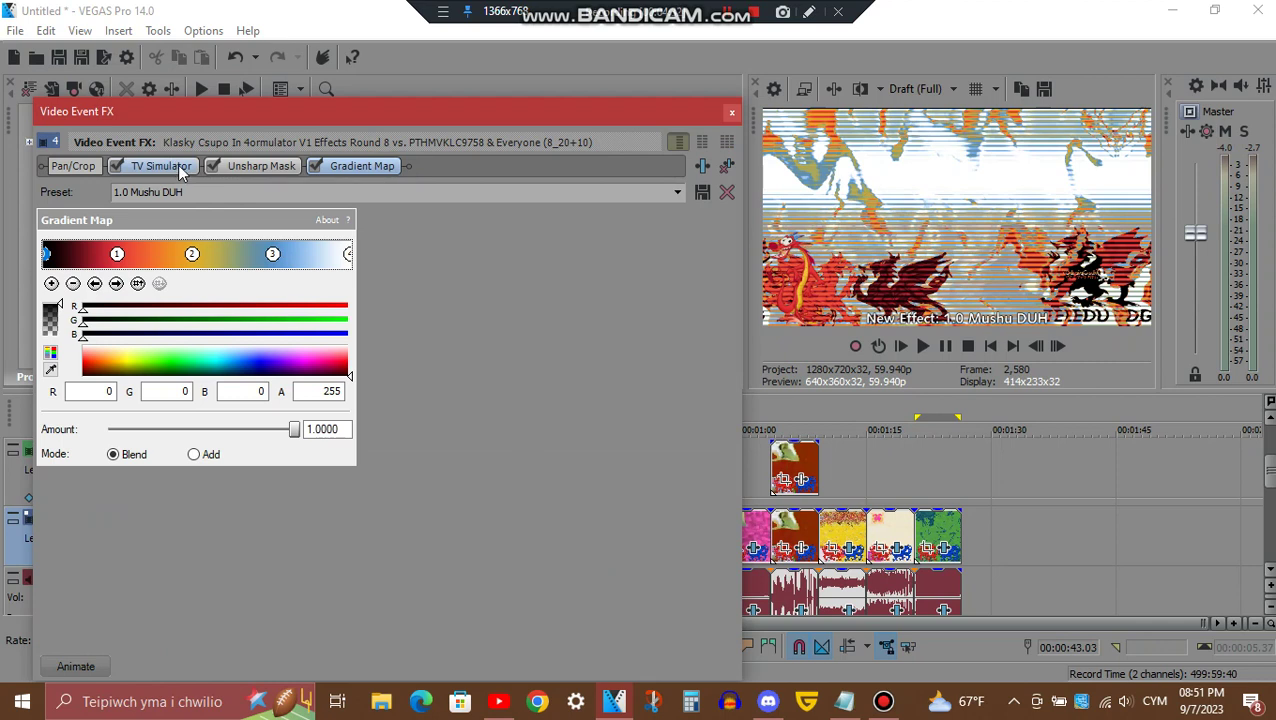
click(177, 164)
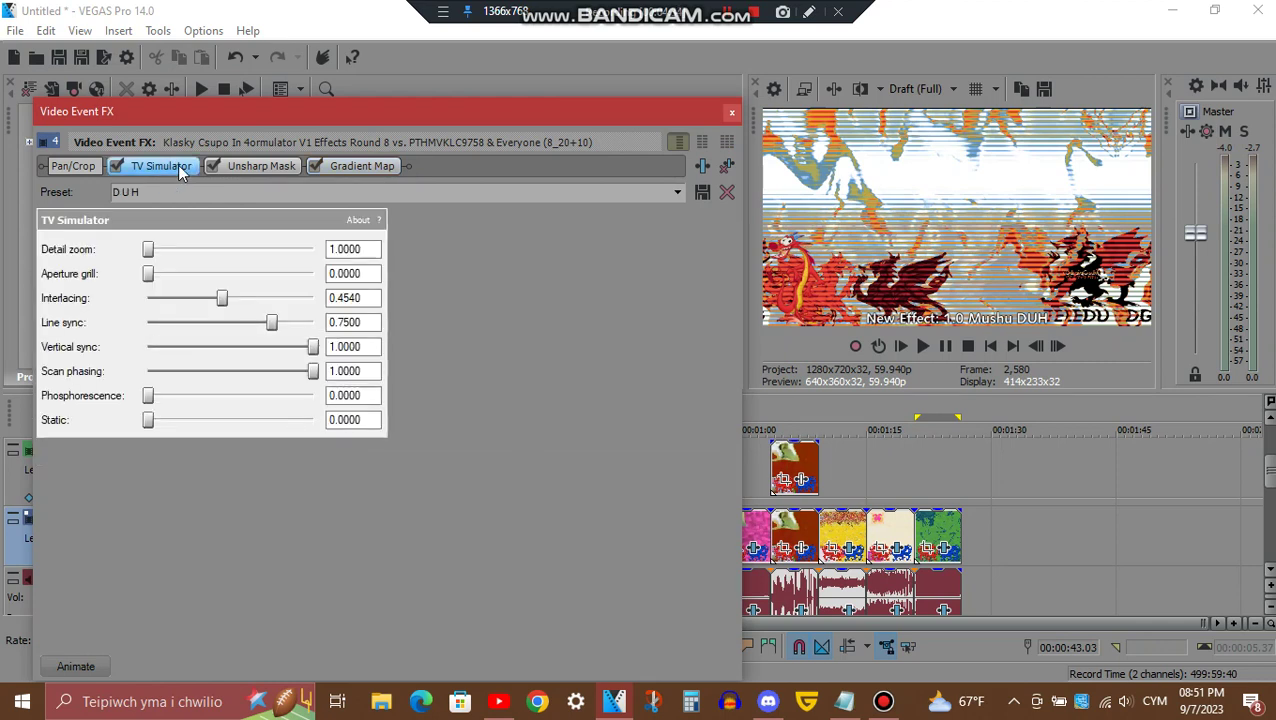
click(272, 164)
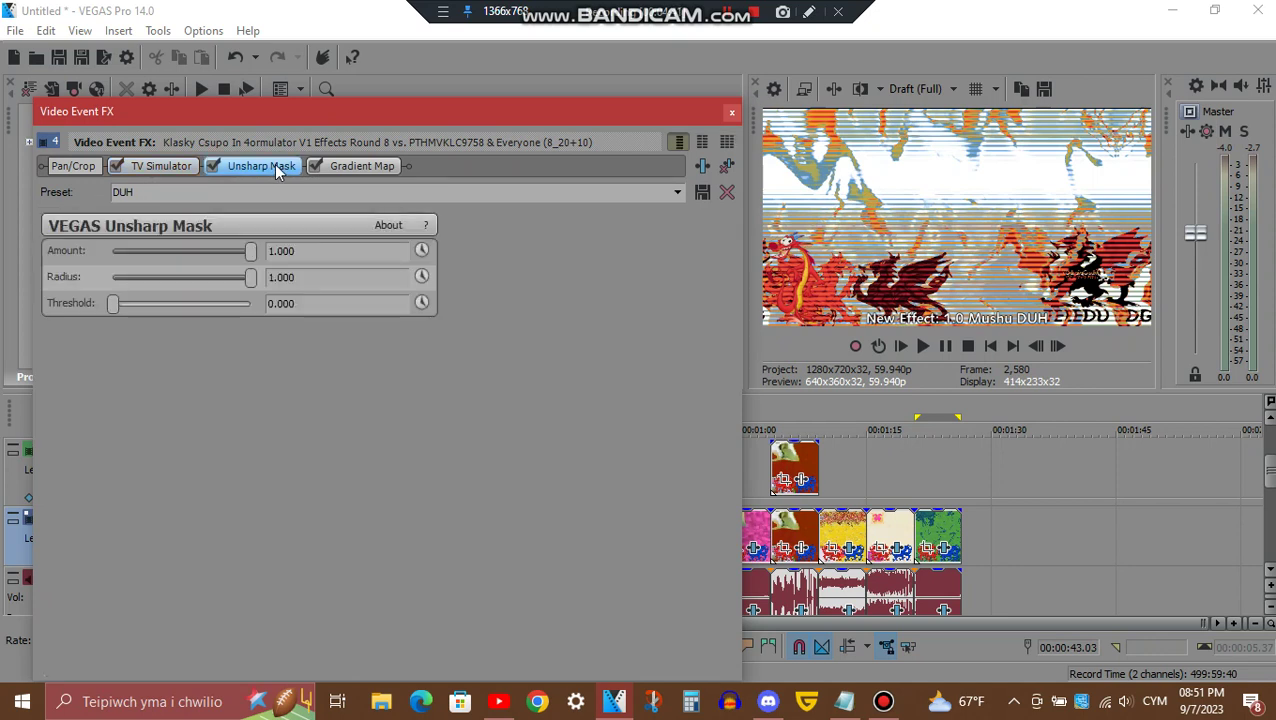
Examine the colour of each Gradient Map control point on the eighth clip and close its video effects
click(362, 170)
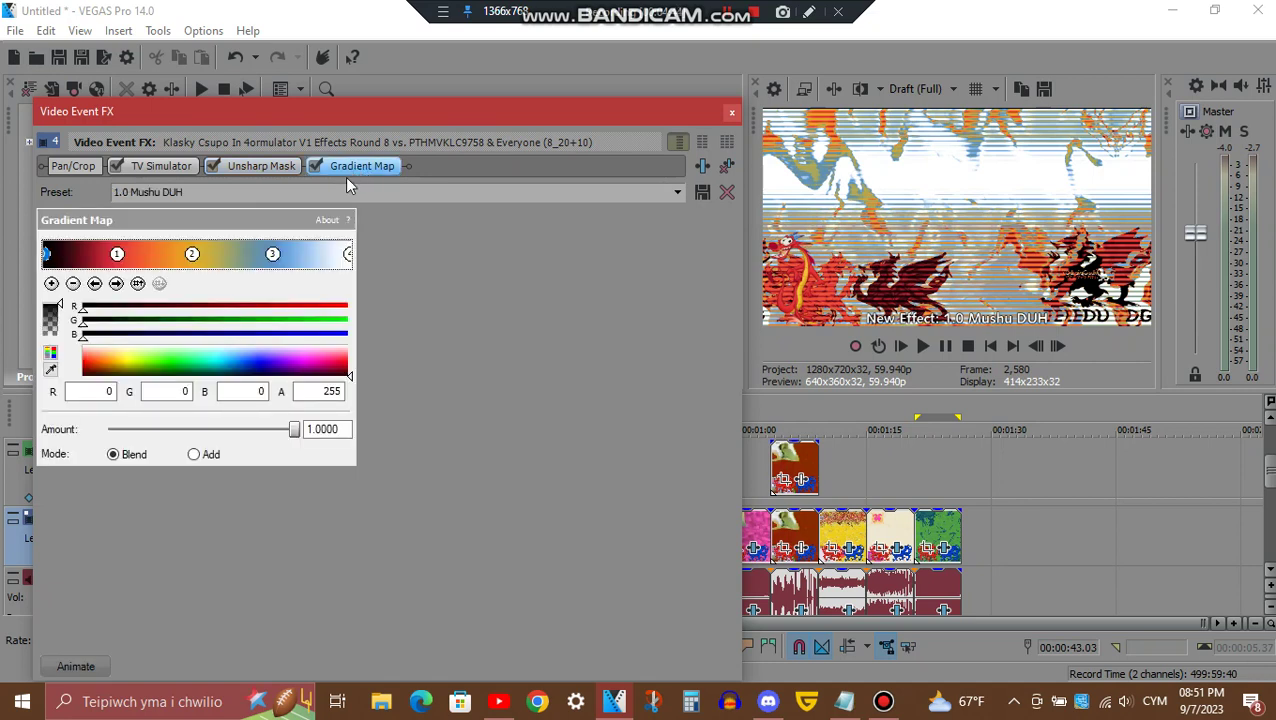
click(117, 285)
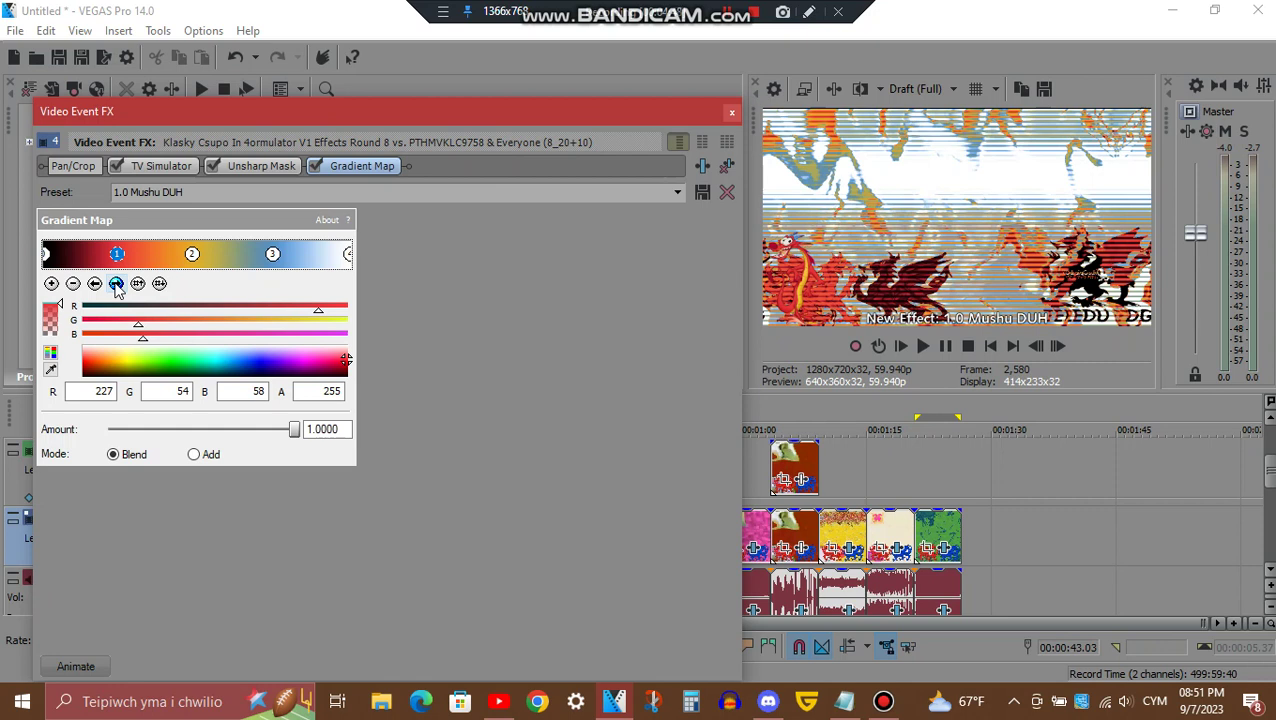
click(117, 285)
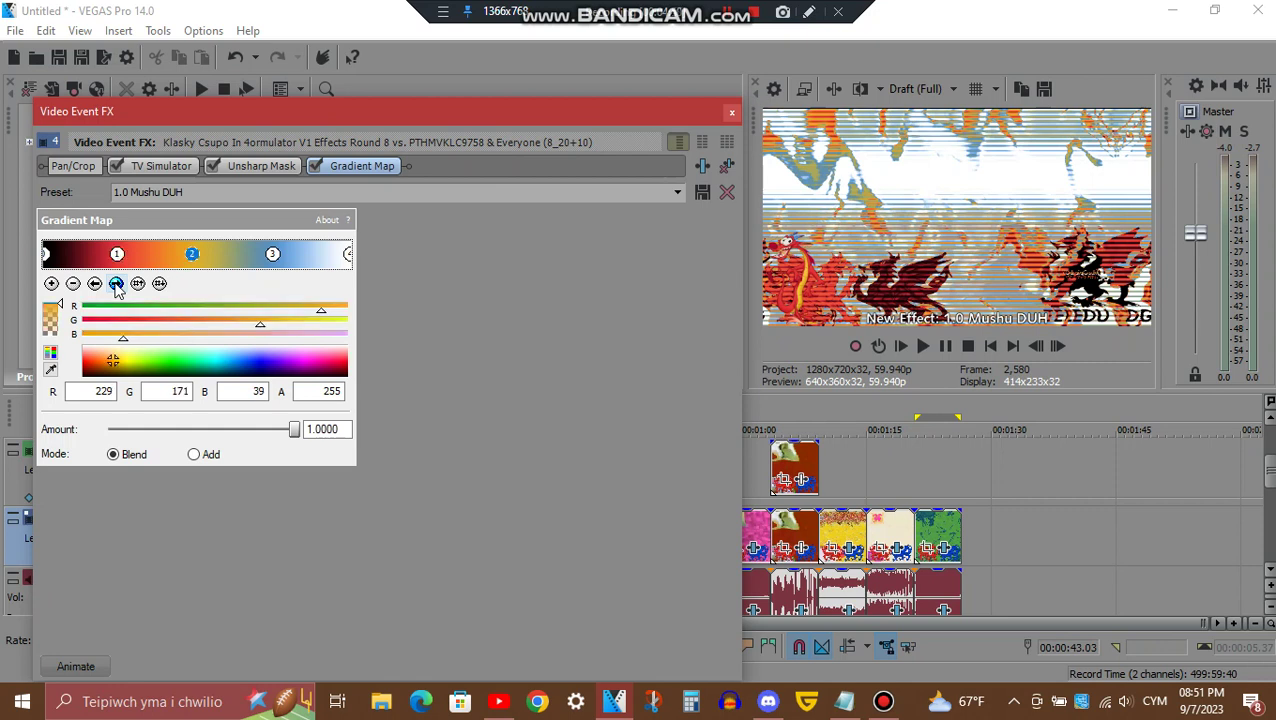
click(117, 285)
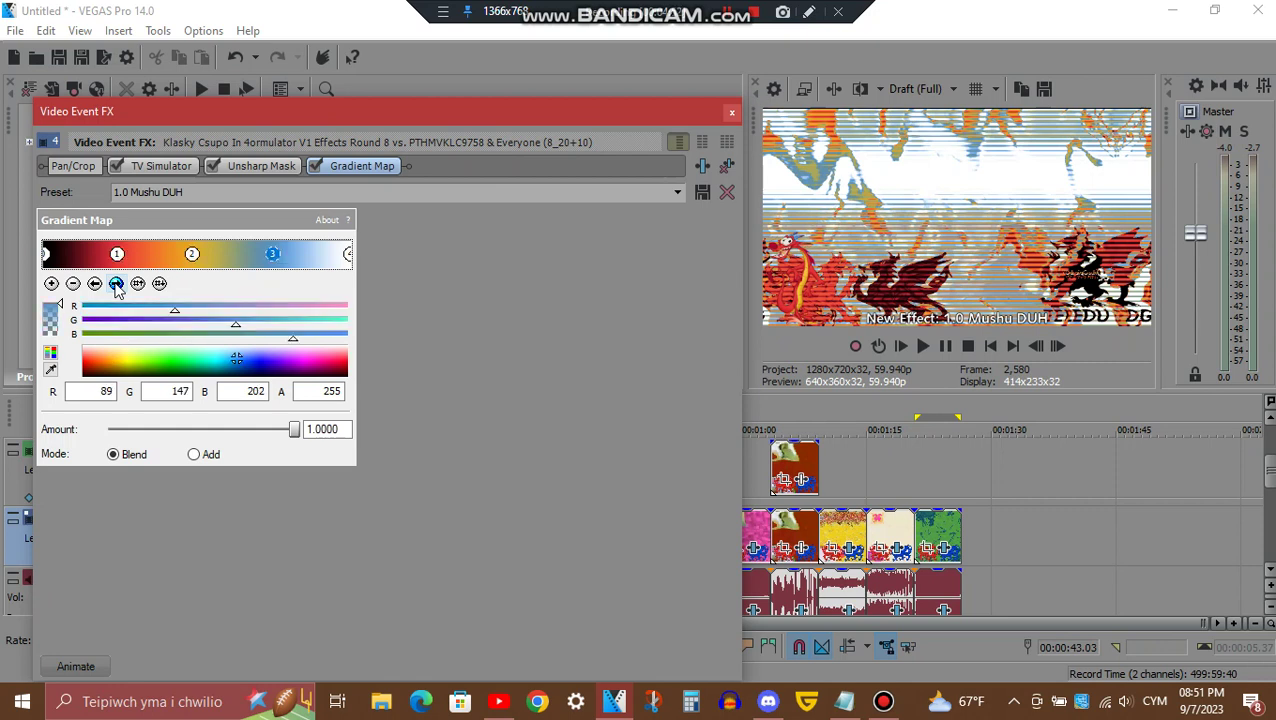
click(117, 285)
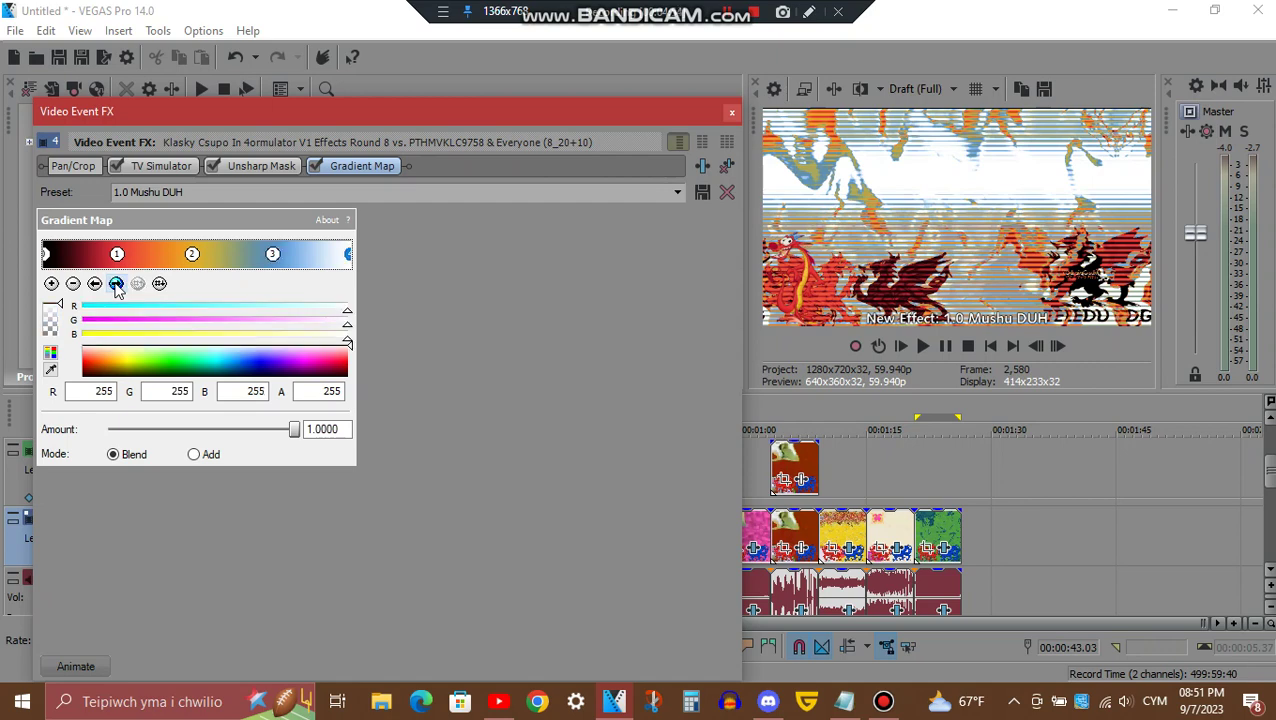
click(731, 113)
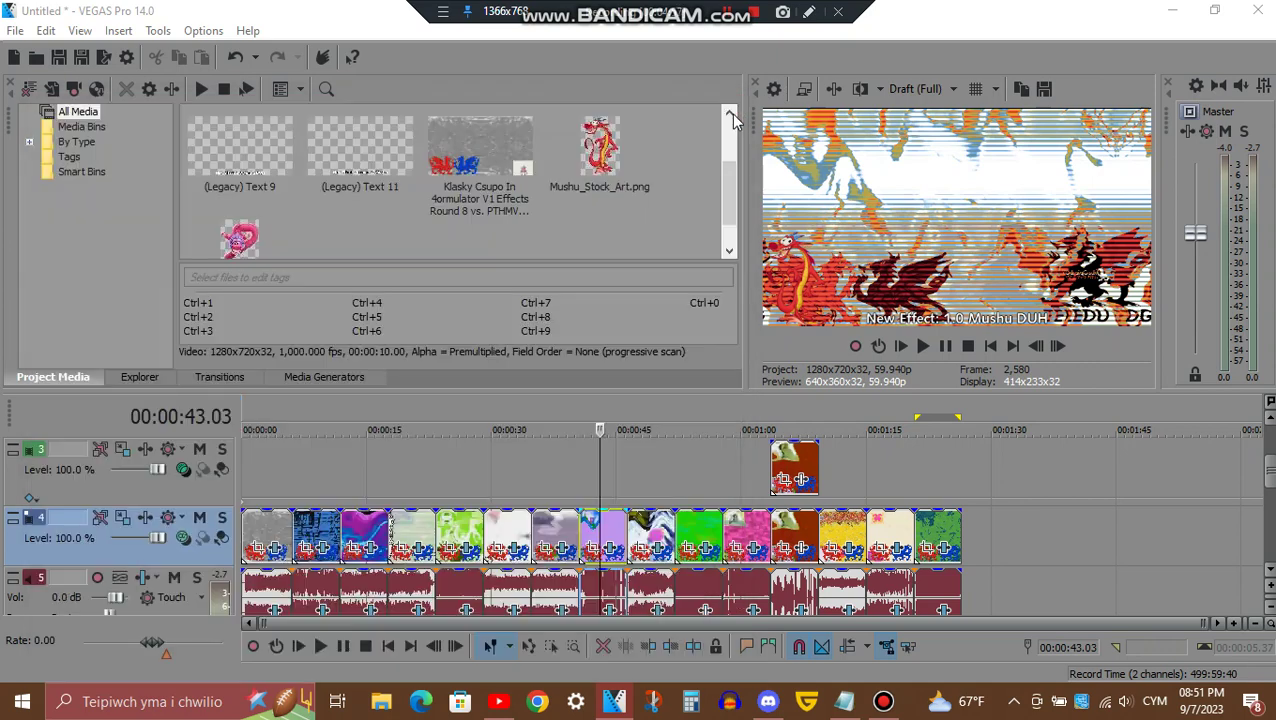
Review the eighth clip's audio effects, both ExpressFX Choruses, Pitch Shift and IL Vocodex down to its keyboard, and close them
click(610, 612)
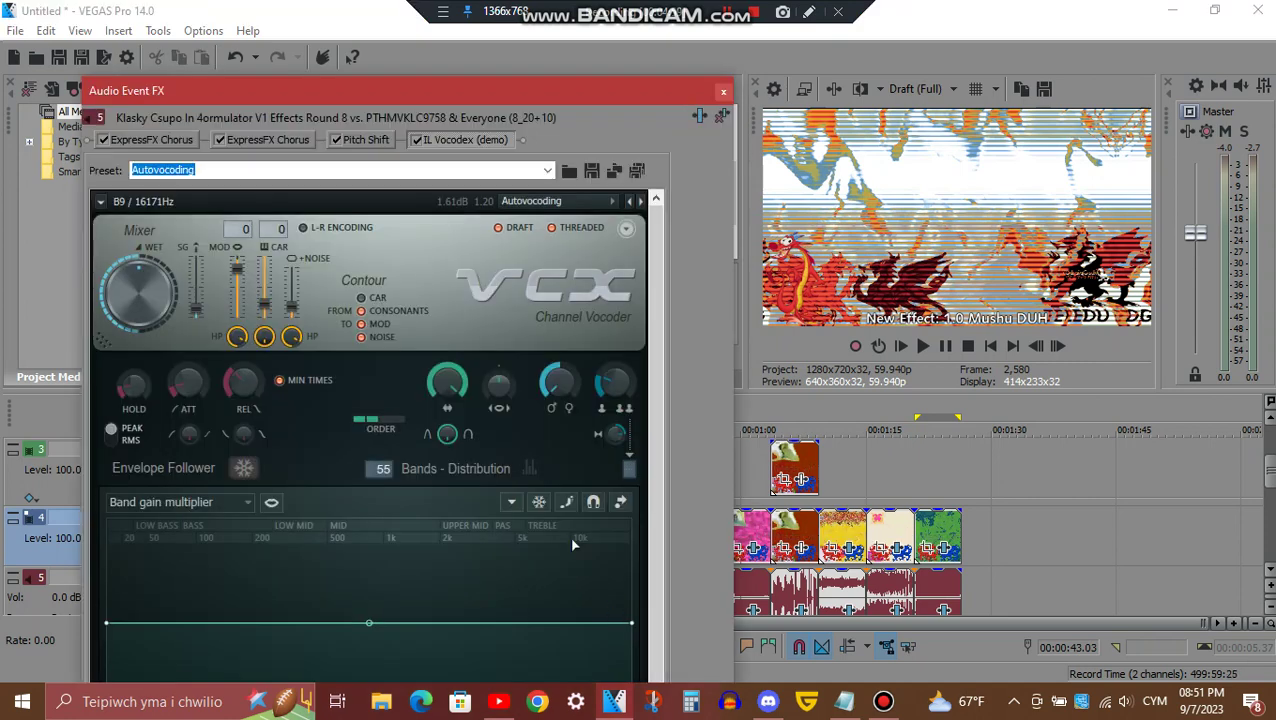
click(158, 138)
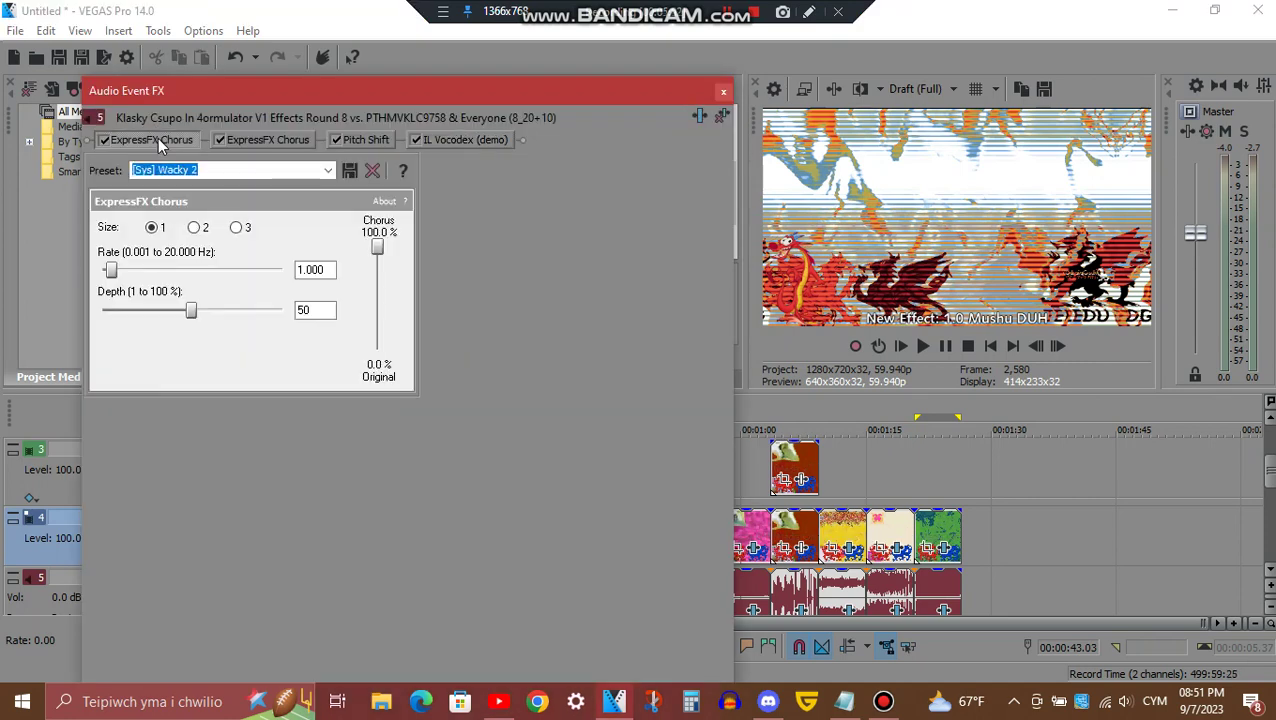
click(275, 140)
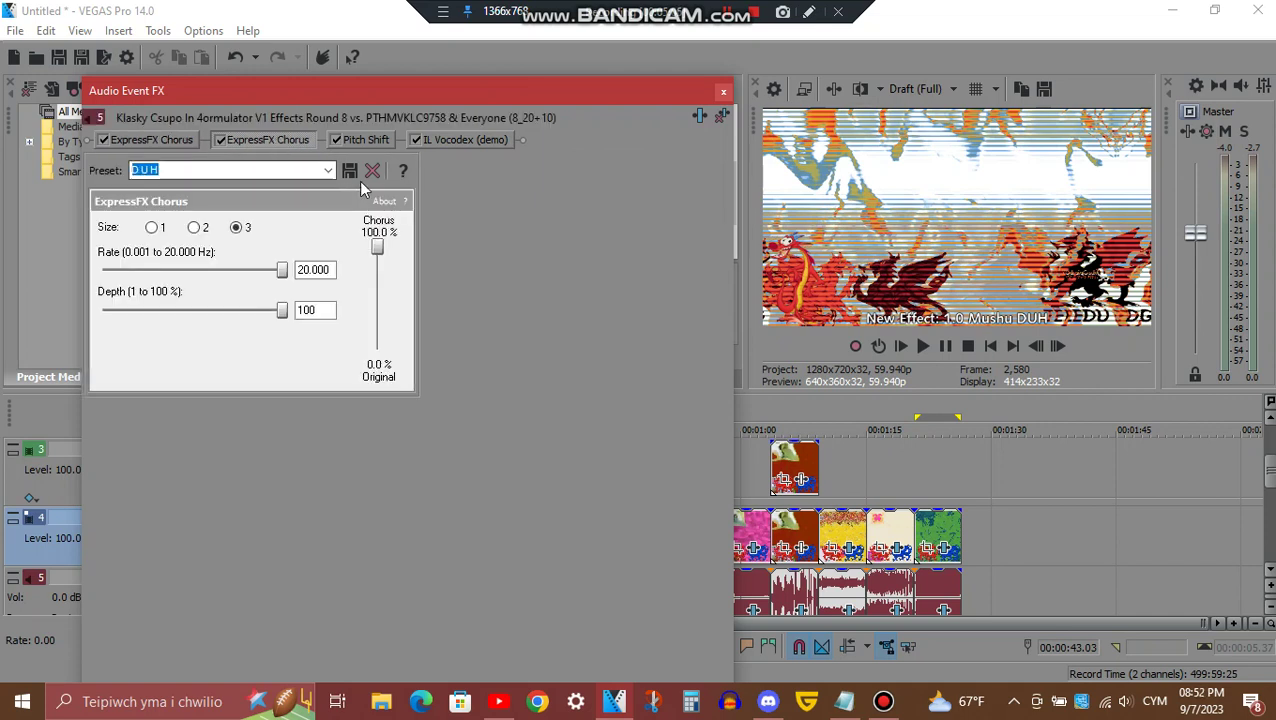
click(363, 140)
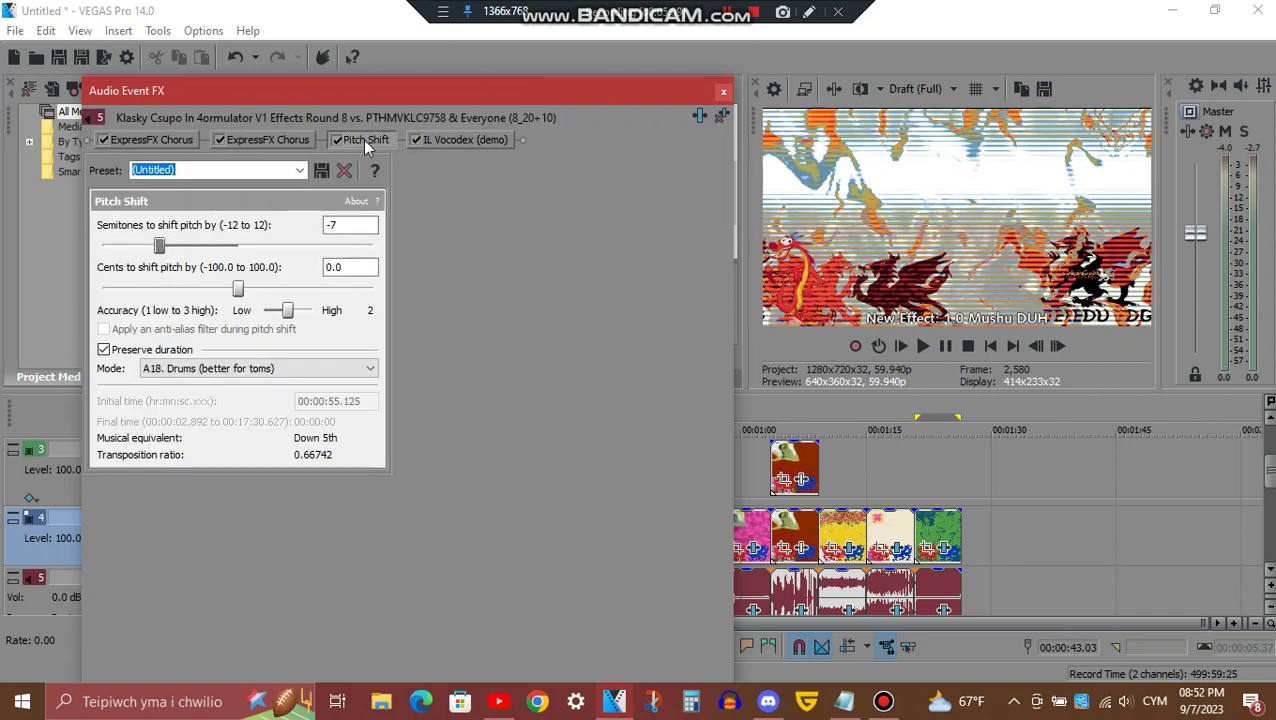
click(466, 140)
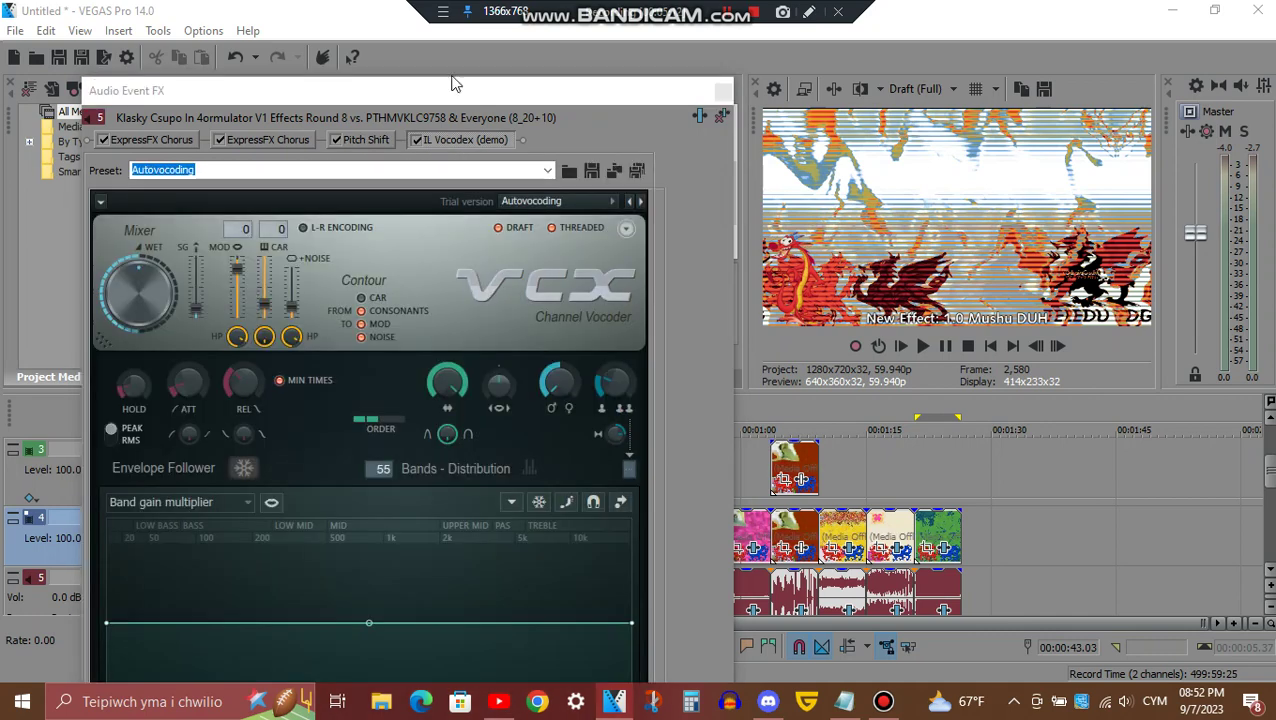
mouse_move(443, 86)
mouse_down()
mouse_move(441, 305)
mouse_move(445, 86)
mouse_up()
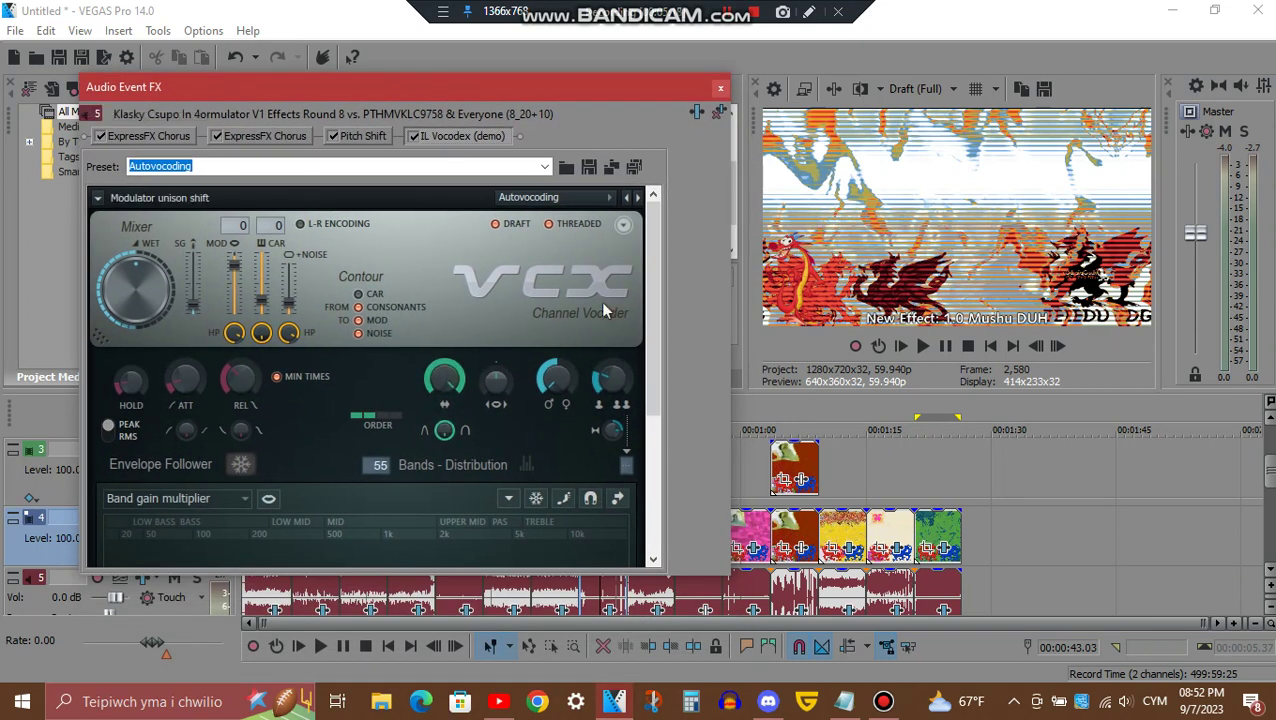
drag(650, 265, 668, 475)
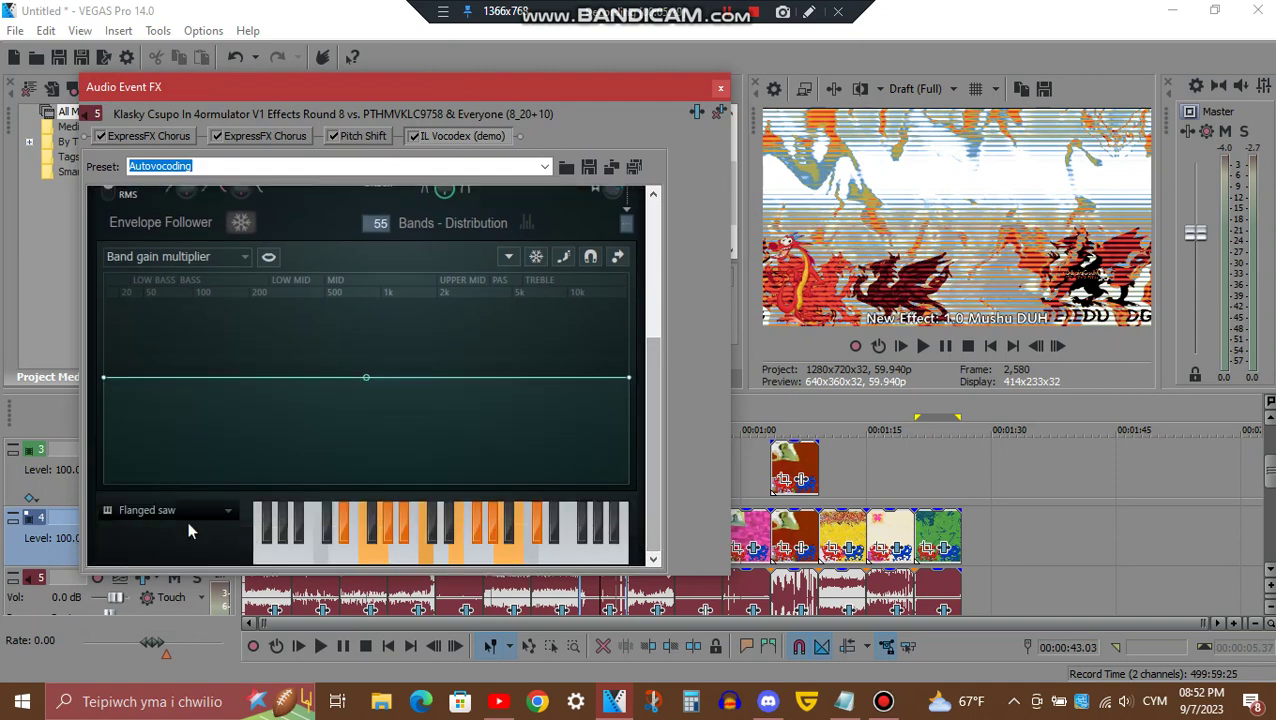
click(722, 89)
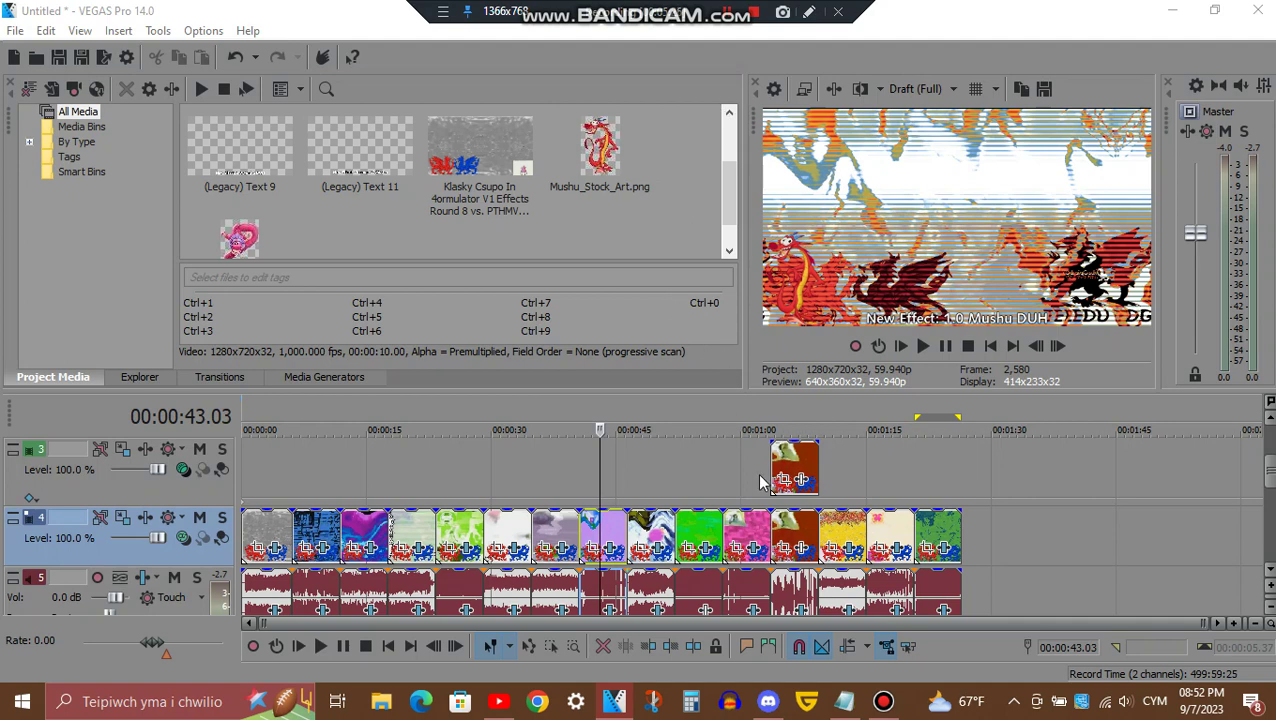
Open the eleventh clip's video effects and examine the colour of each Gradient Map control point
click(745, 532)
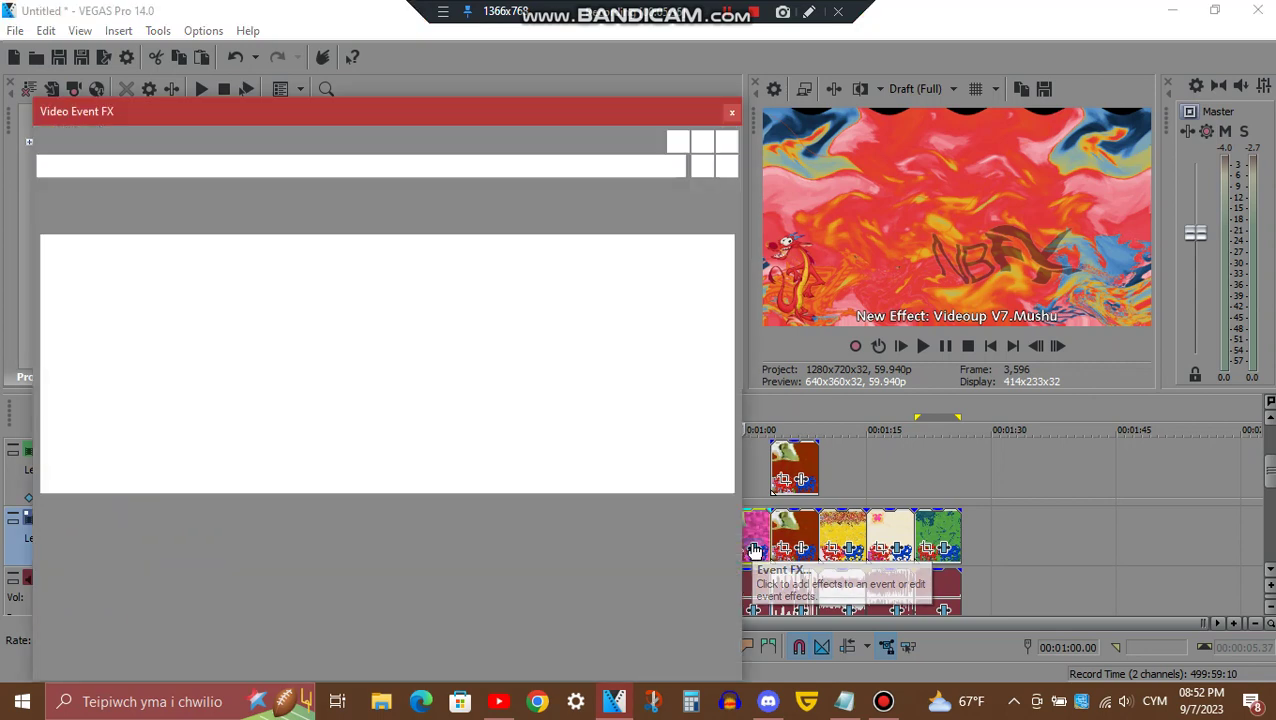
click(755, 549)
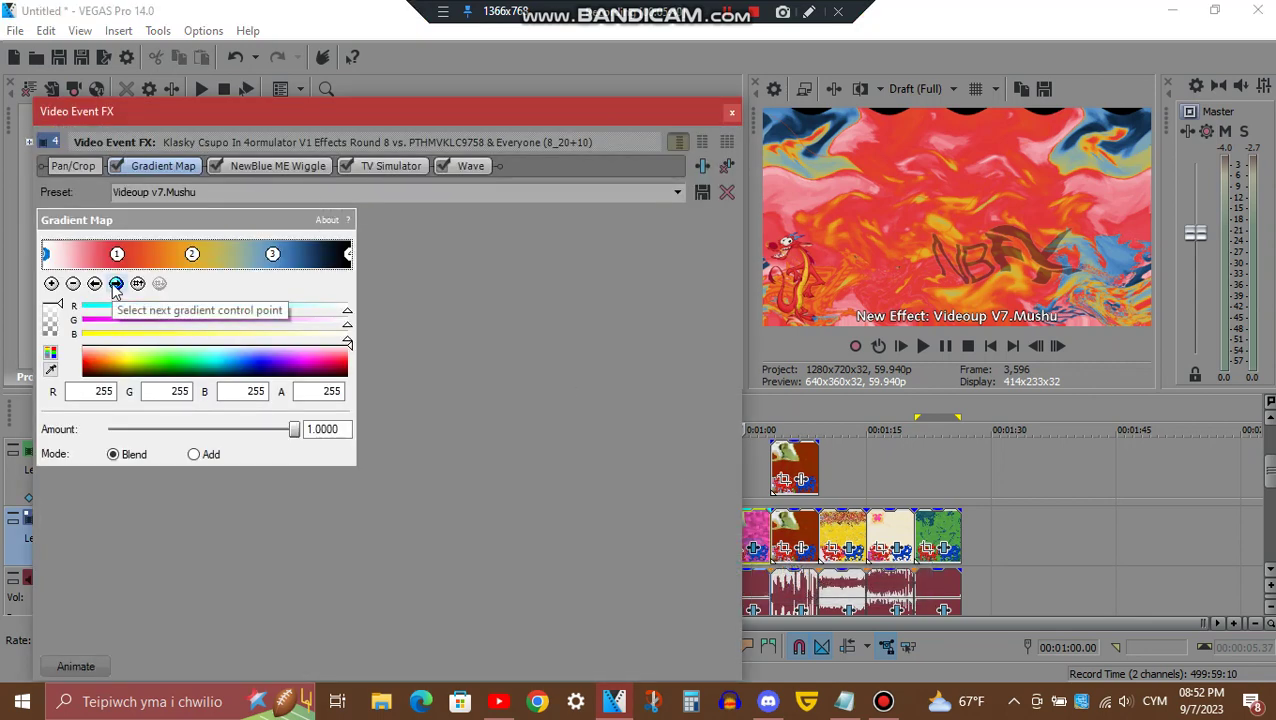
click(116, 284)
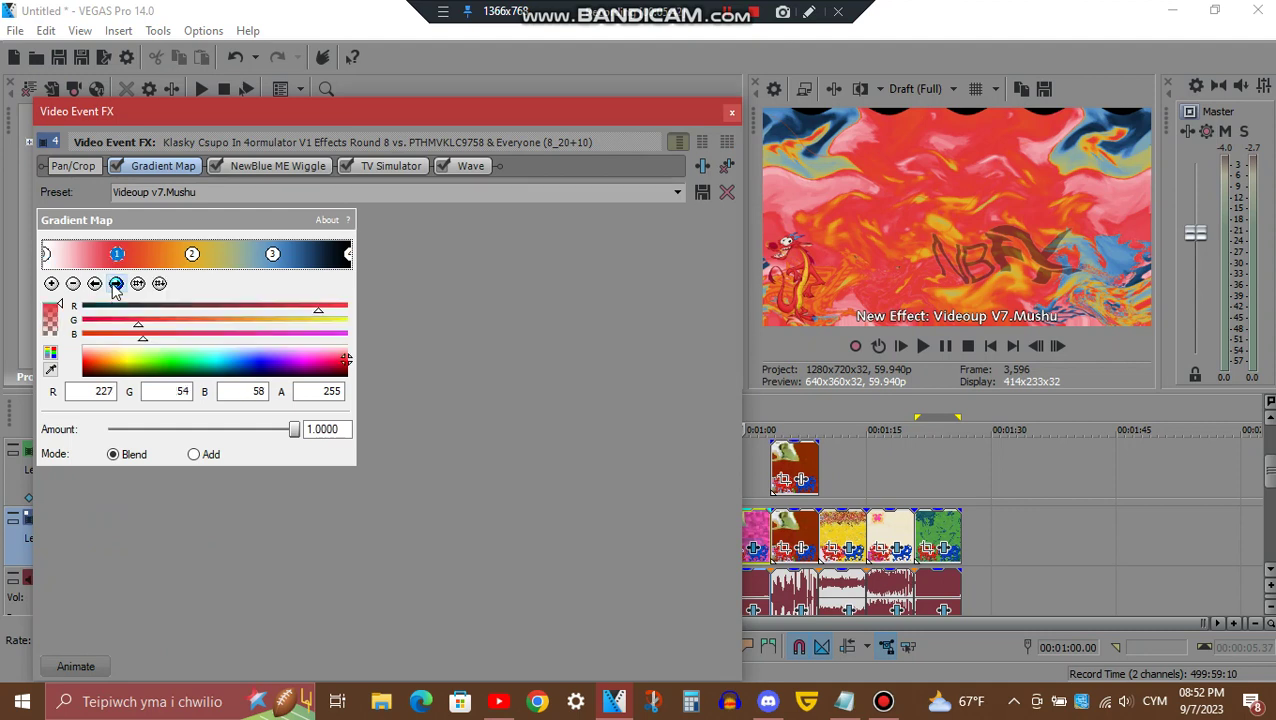
click(116, 284)
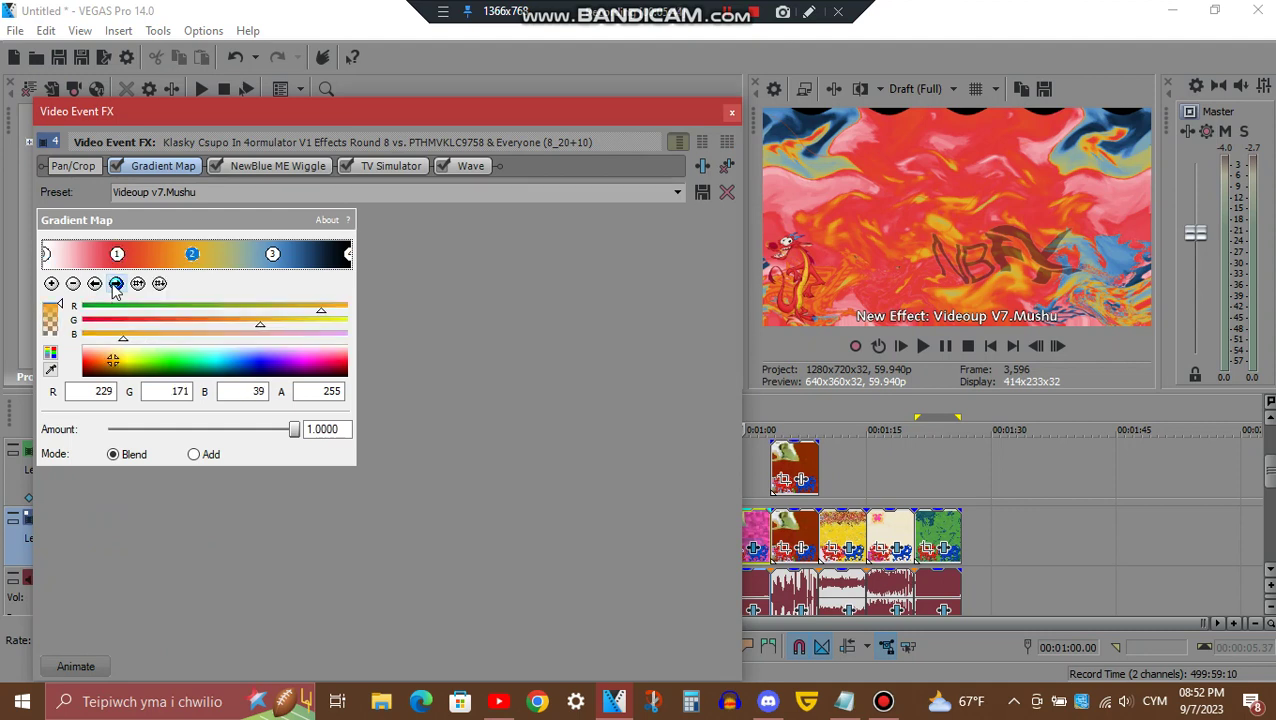
click(116, 284)
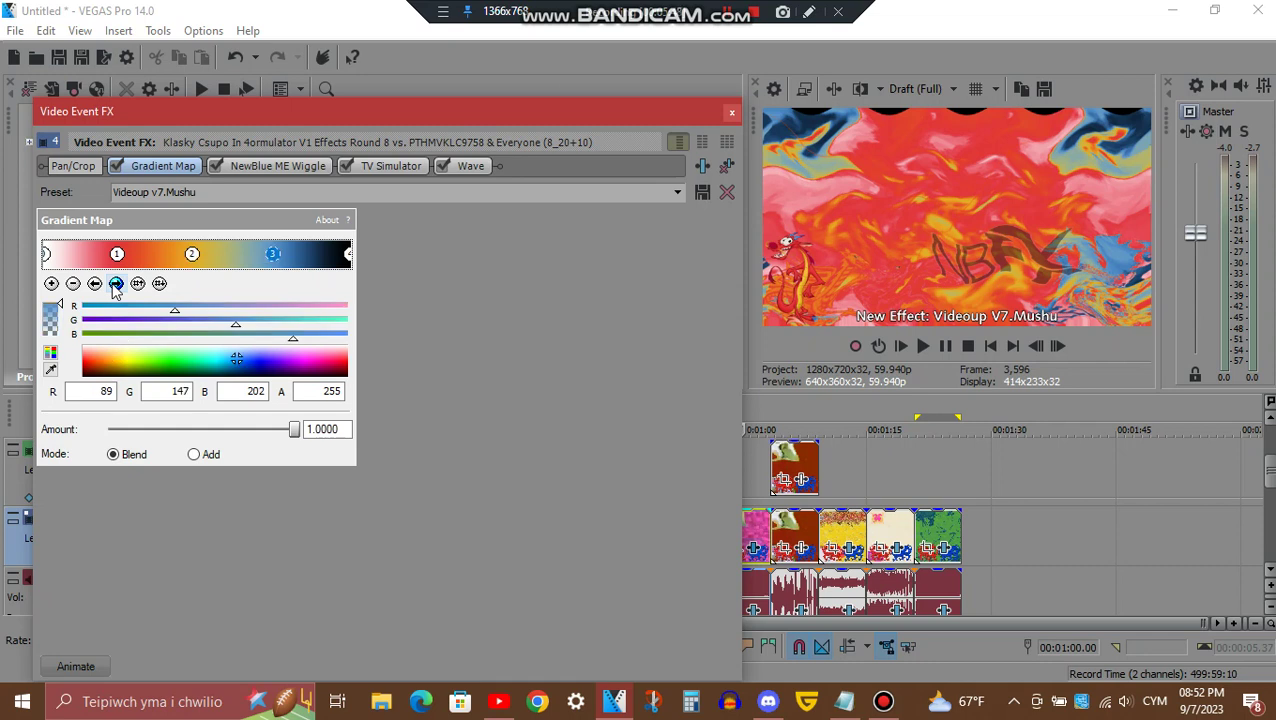
click(116, 284)
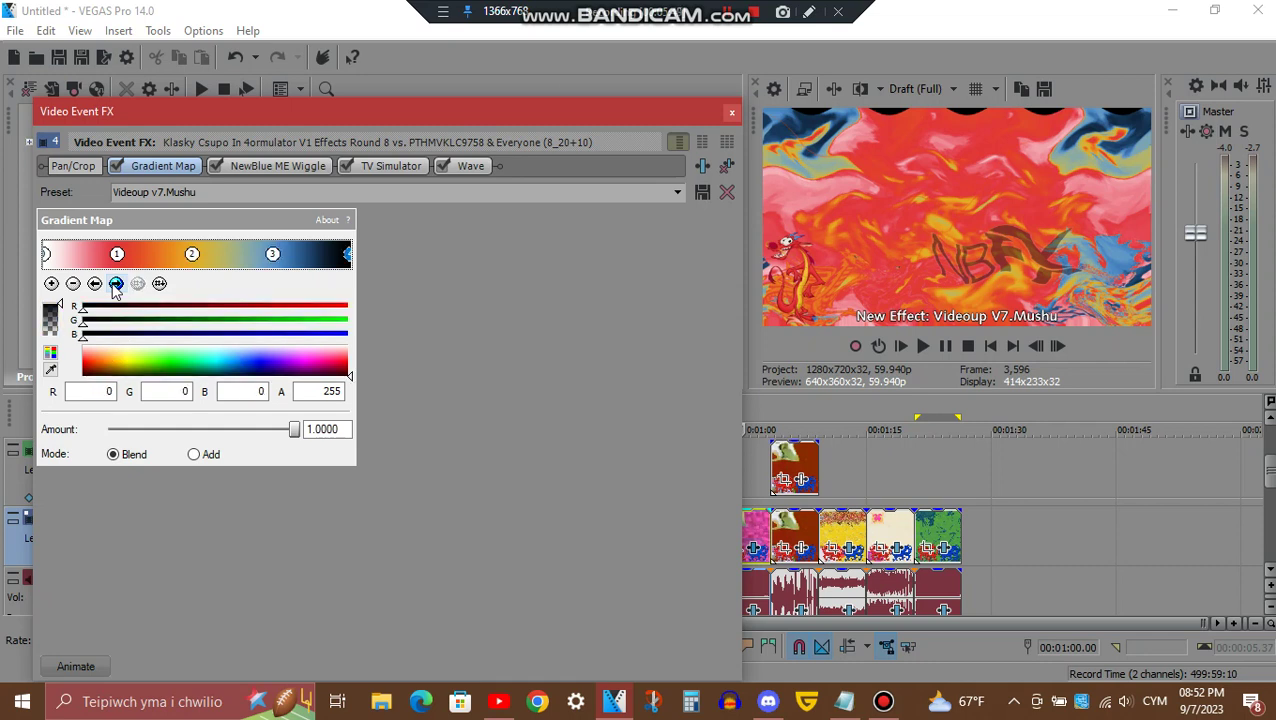
Review the NewBlue ME Wiggle, TV Simulator and Wave settings on the eleventh clip and close its video effects
click(268, 168)
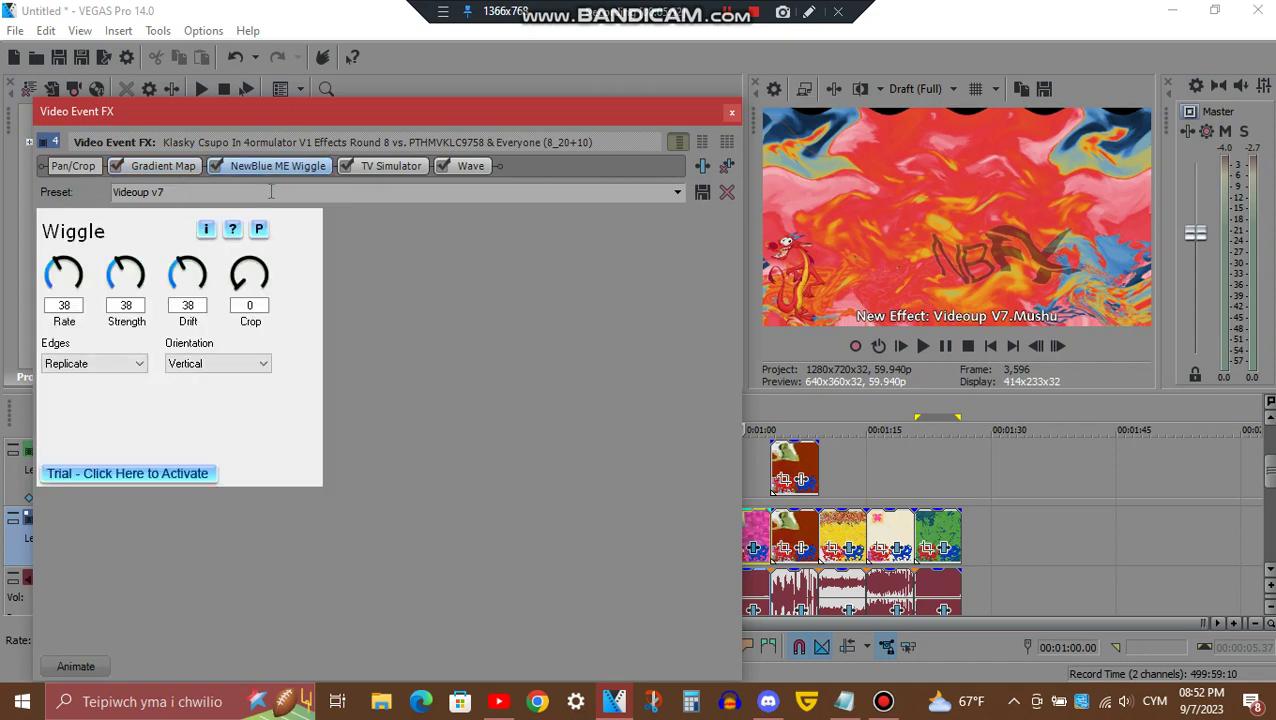
click(396, 167)
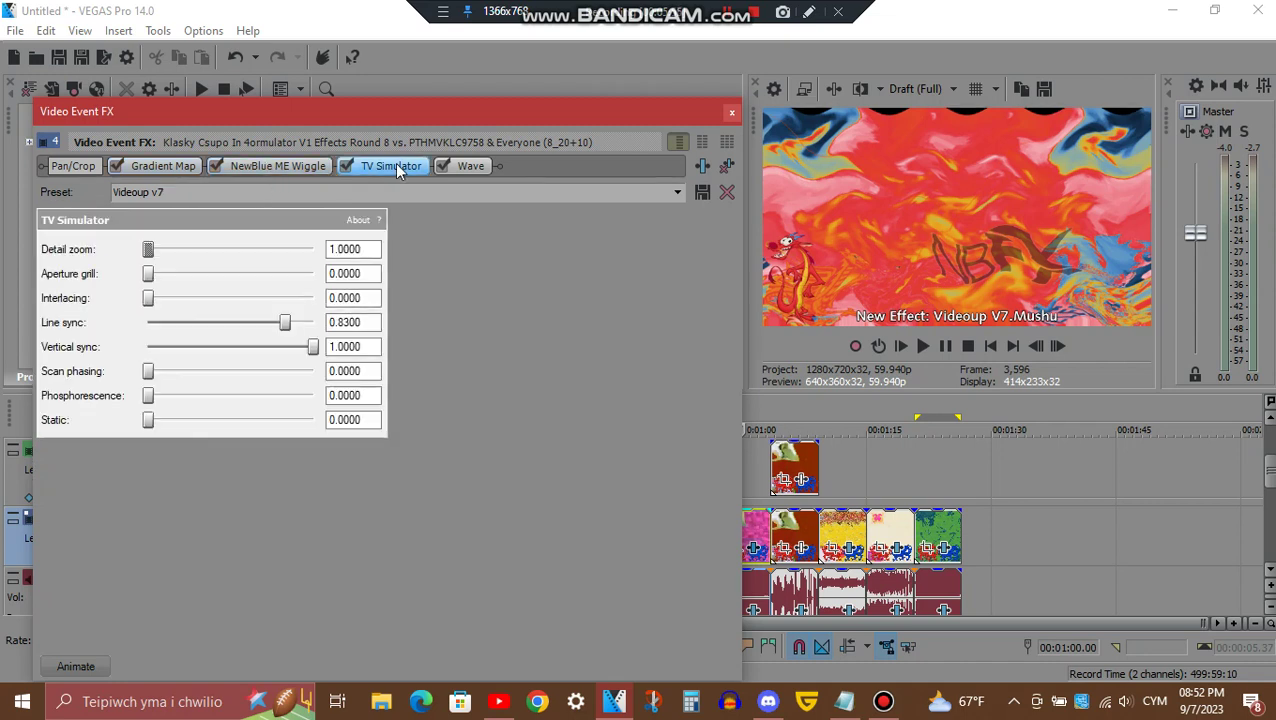
click(478, 167)
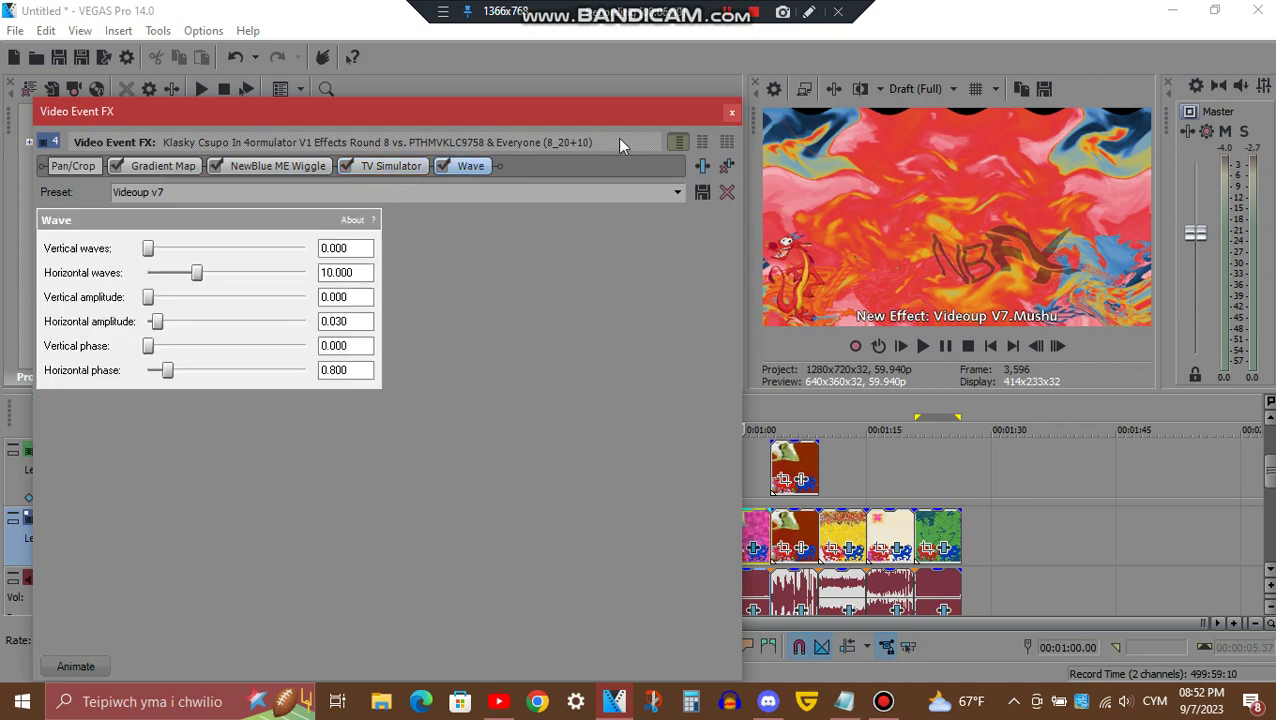
click(728, 118)
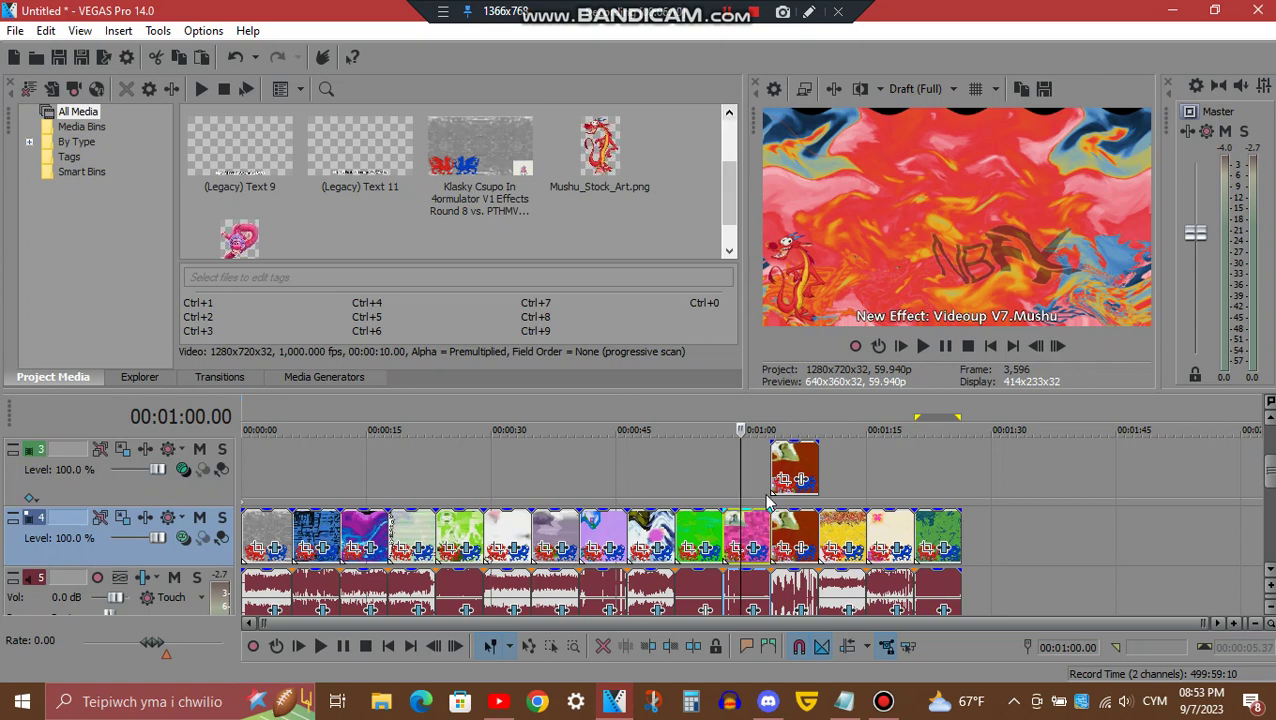
Review the eleventh clip's audio effects, both Orange Vocoders, tb_grumblebum and IL Vocodex down to its keyboard, and close them
click(755, 612)
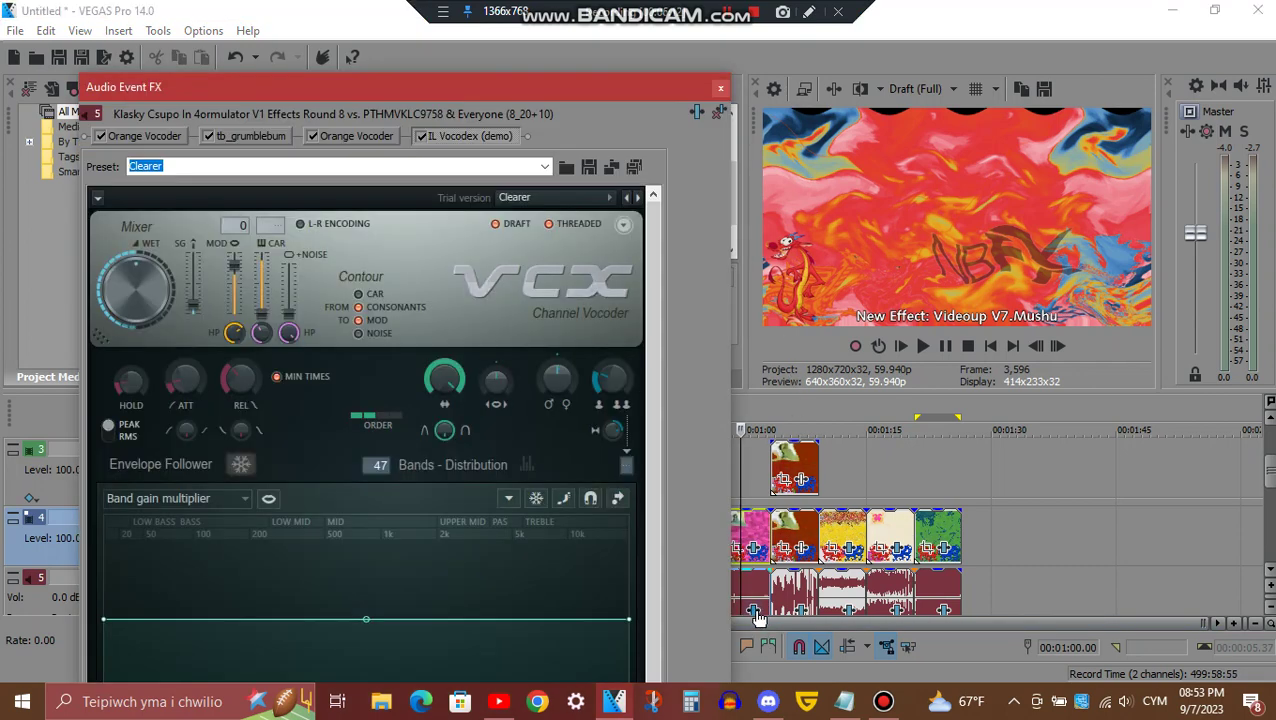
click(140, 139)
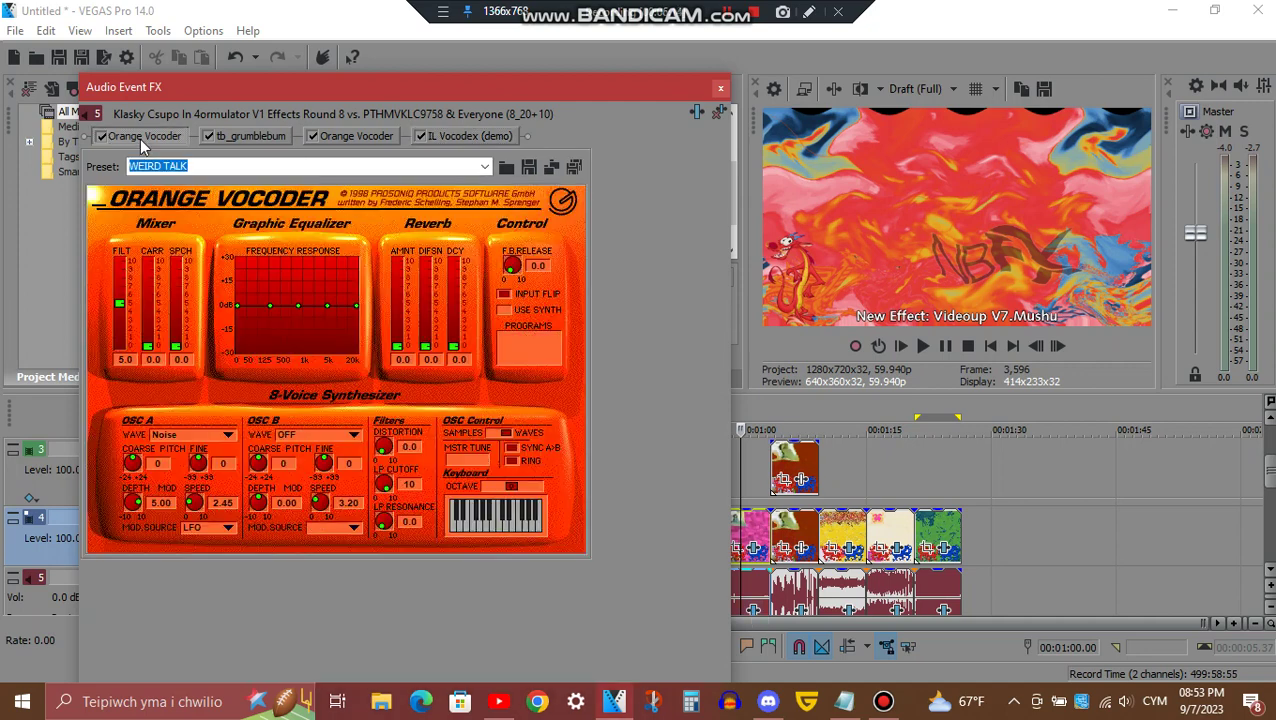
click(279, 135)
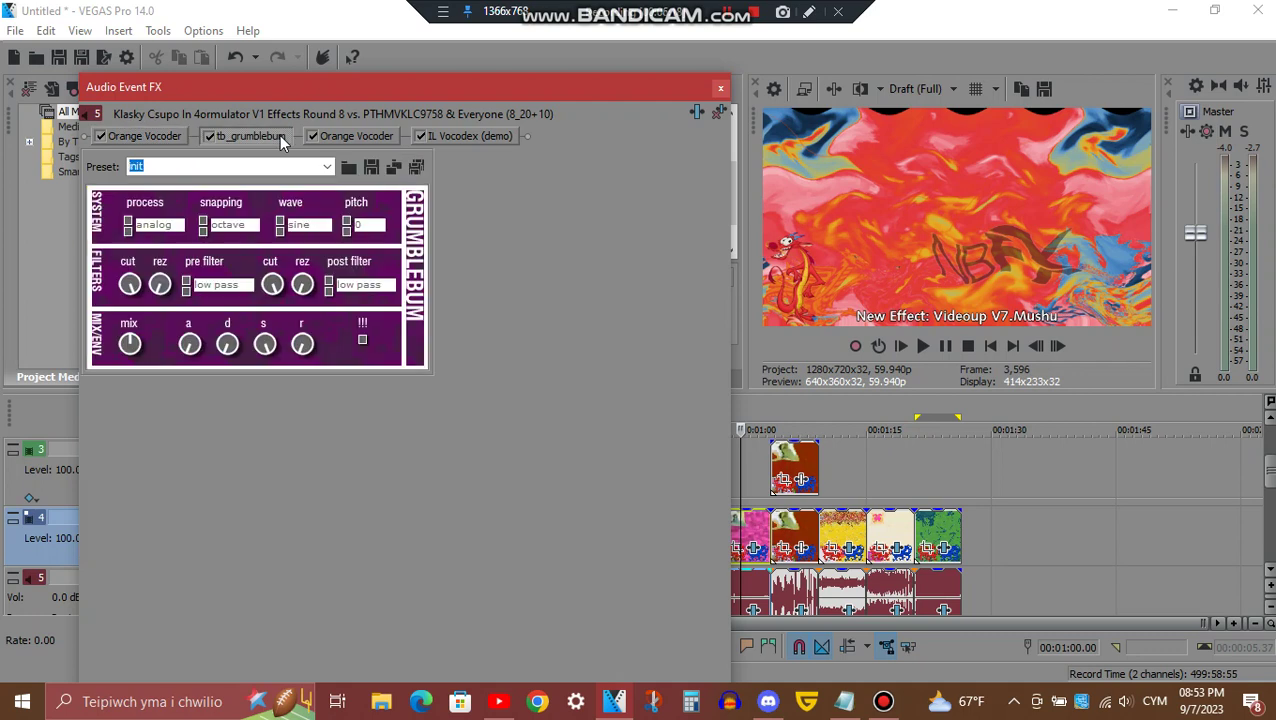
click(367, 135)
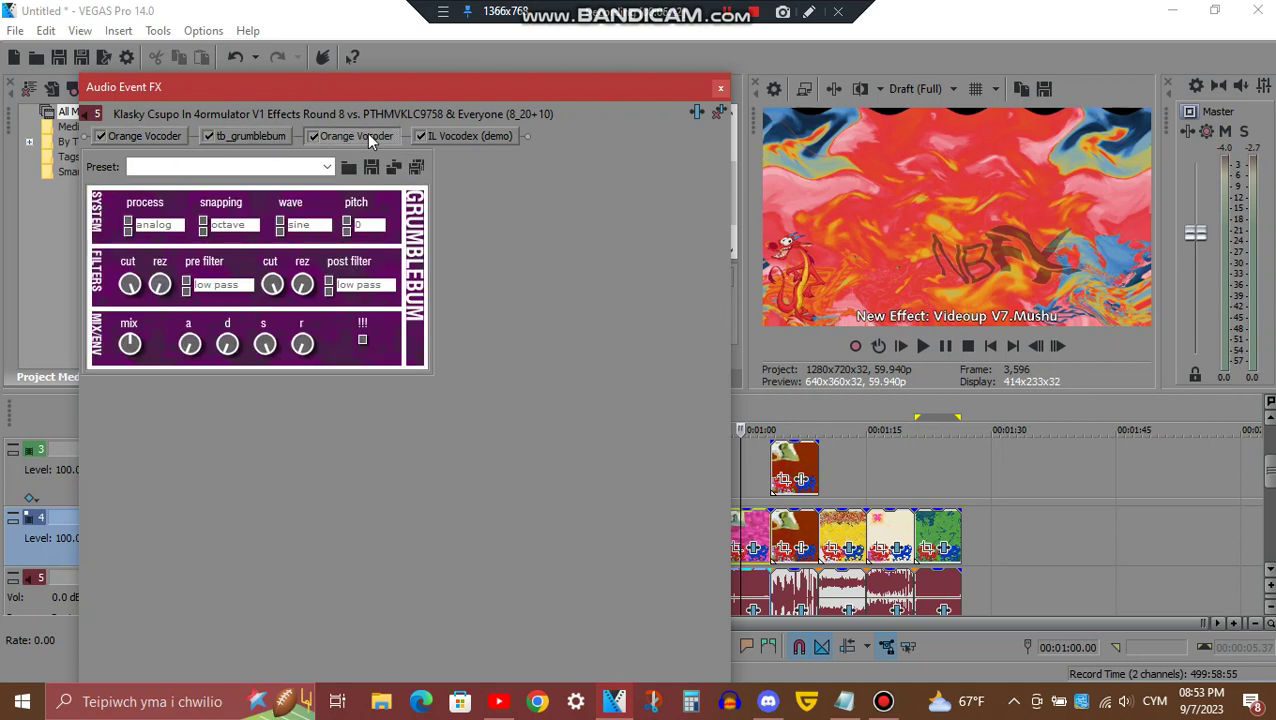
click(489, 137)
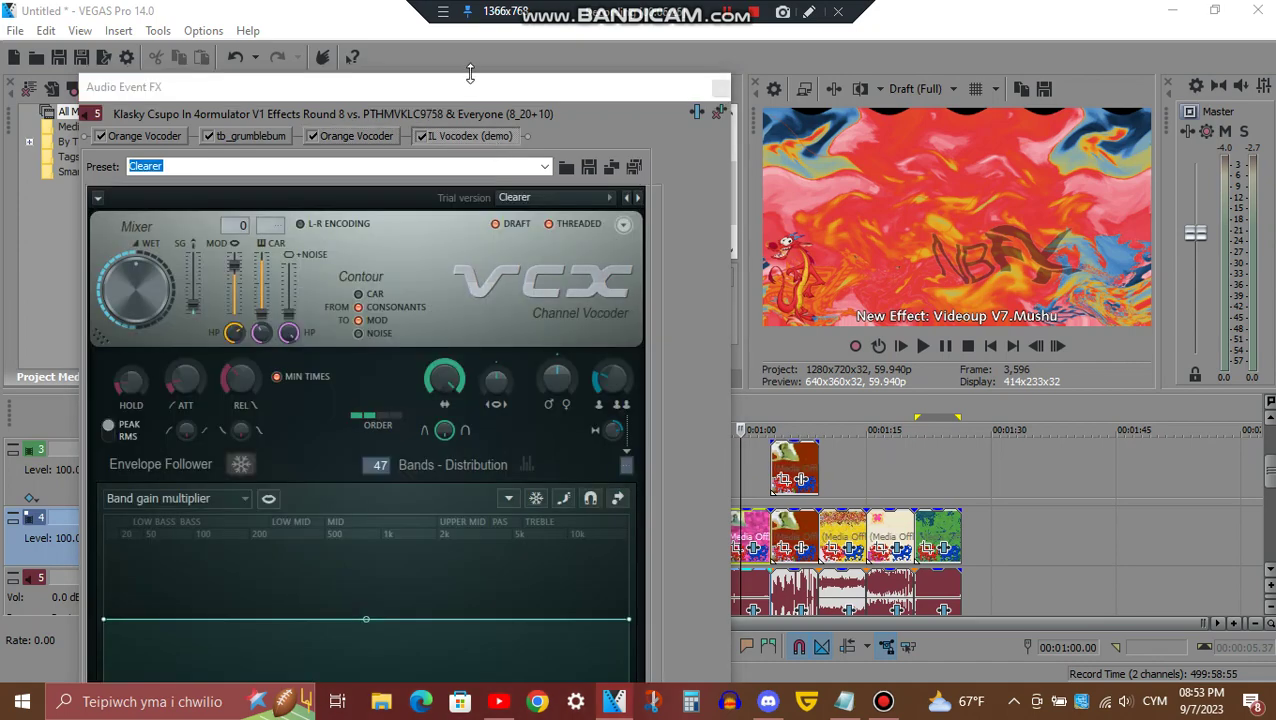
mouse_move(470, 75)
mouse_down()
mouse_move(467, 305)
mouse_move(466, 92)
mouse_up()
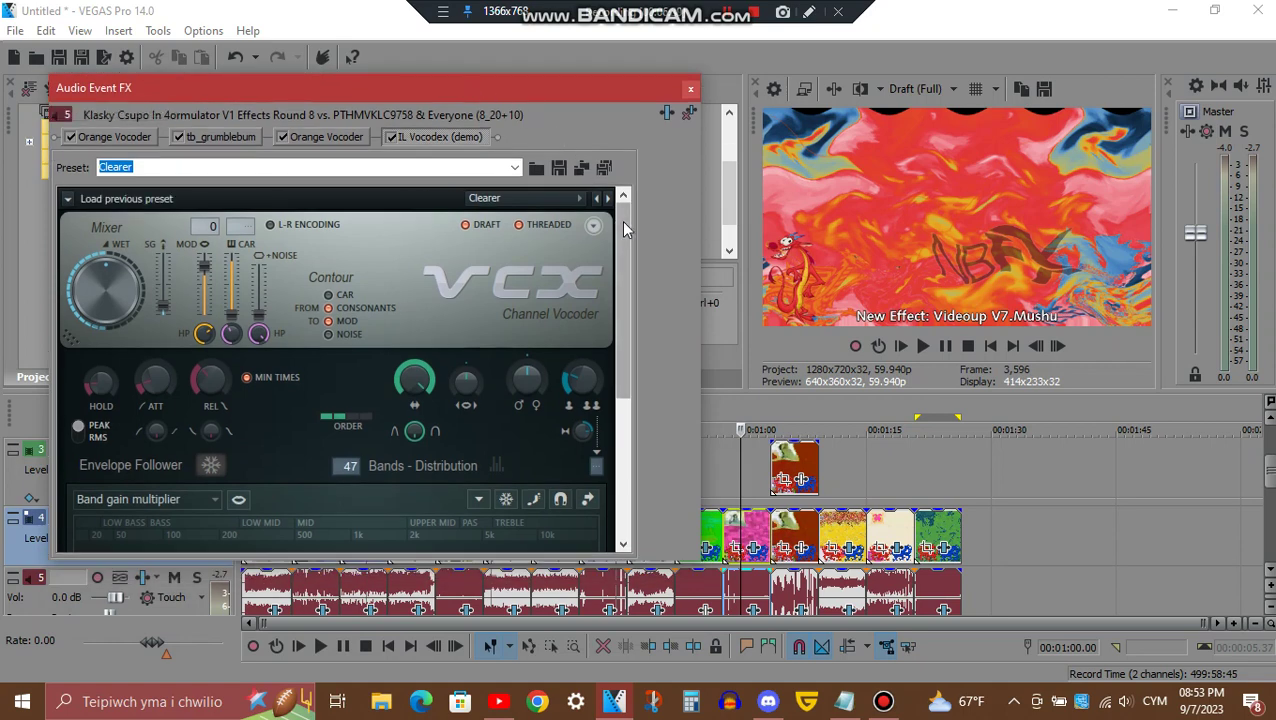
drag(621, 220, 632, 525)
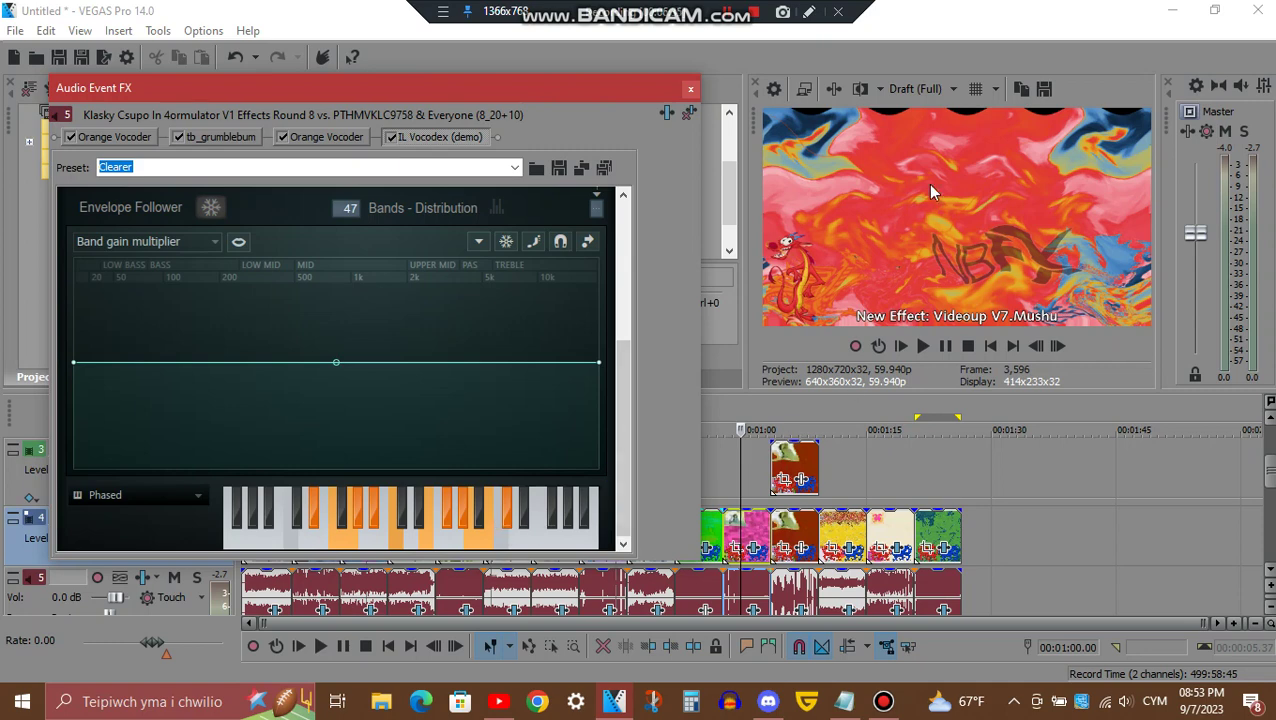
click(690, 90)
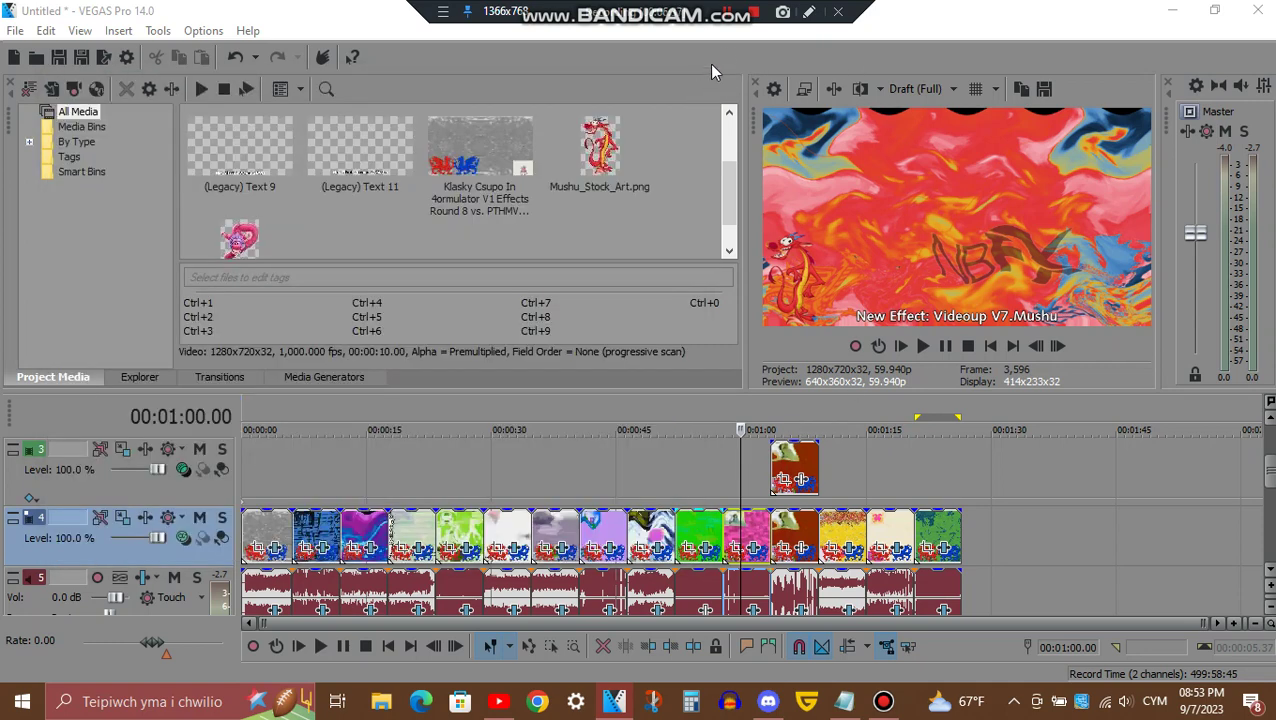